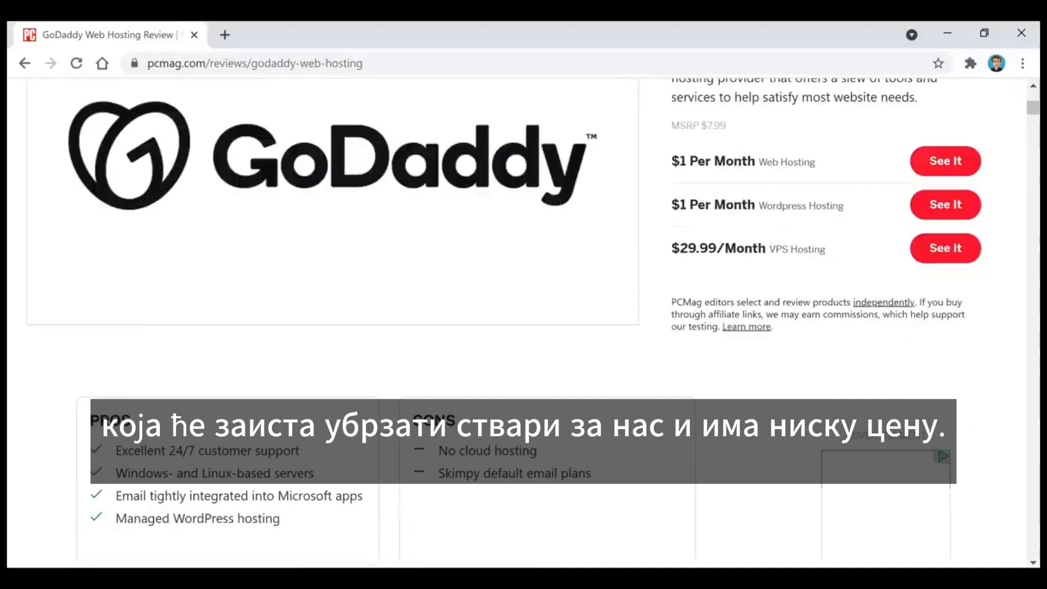
{"action": "scroll", "coordinate": [524, 322], "scroll_direction": "down", "scroll_amount": 4}
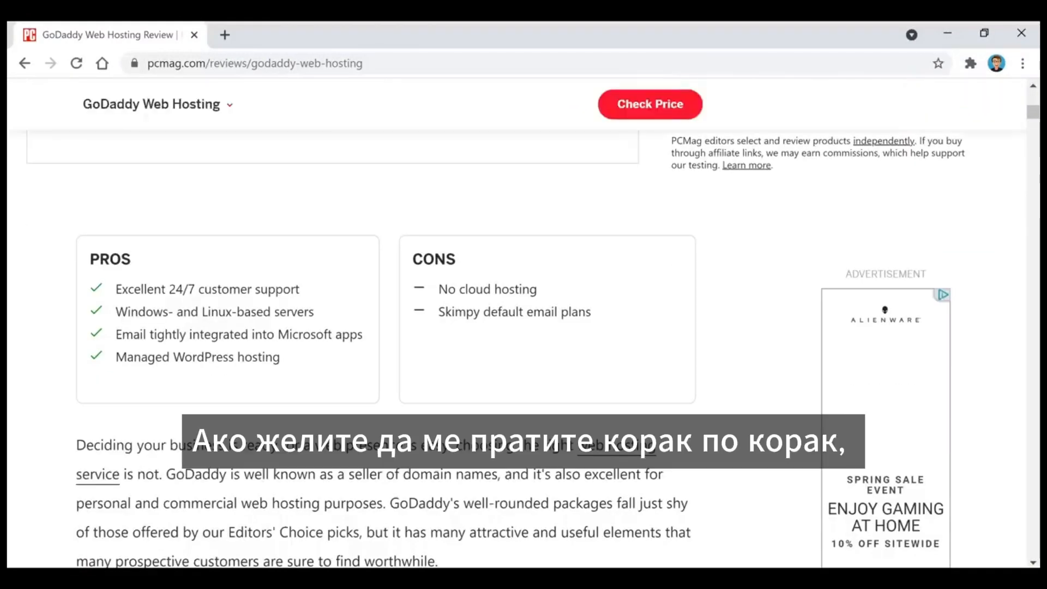
{"action": "scroll", "coordinate": [524, 349], "scroll_direction": "down", "scroll_amount": 2}
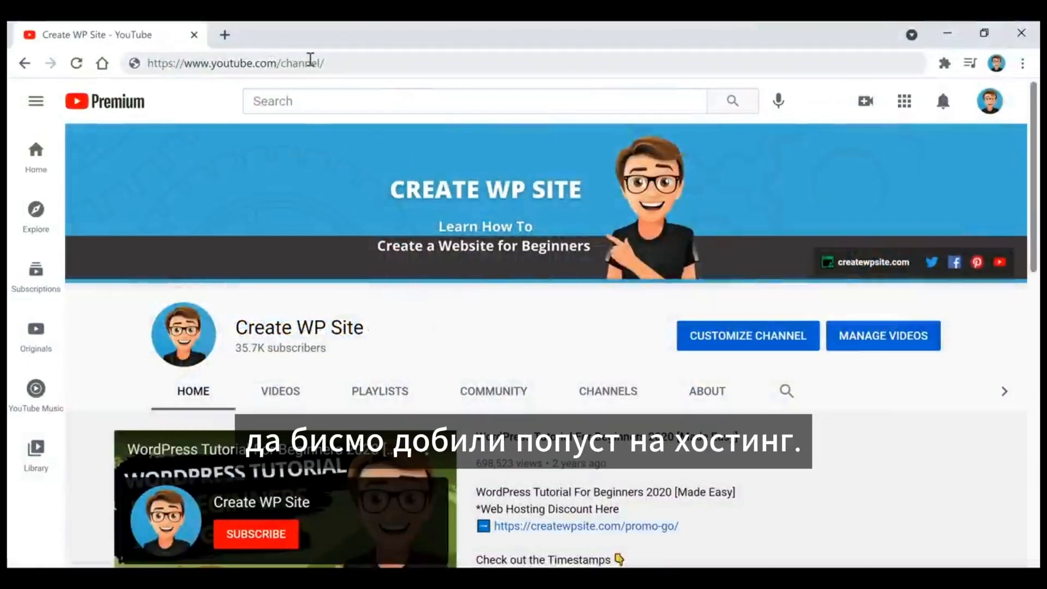
- Go to createwpsite.com/gd-hosting and open the GoDaddy coupon offer
{"action": "left_click", "coordinate": [356, 63]}
{"action": "type", "text": "http://createwpsite.com/gd-hosting"}
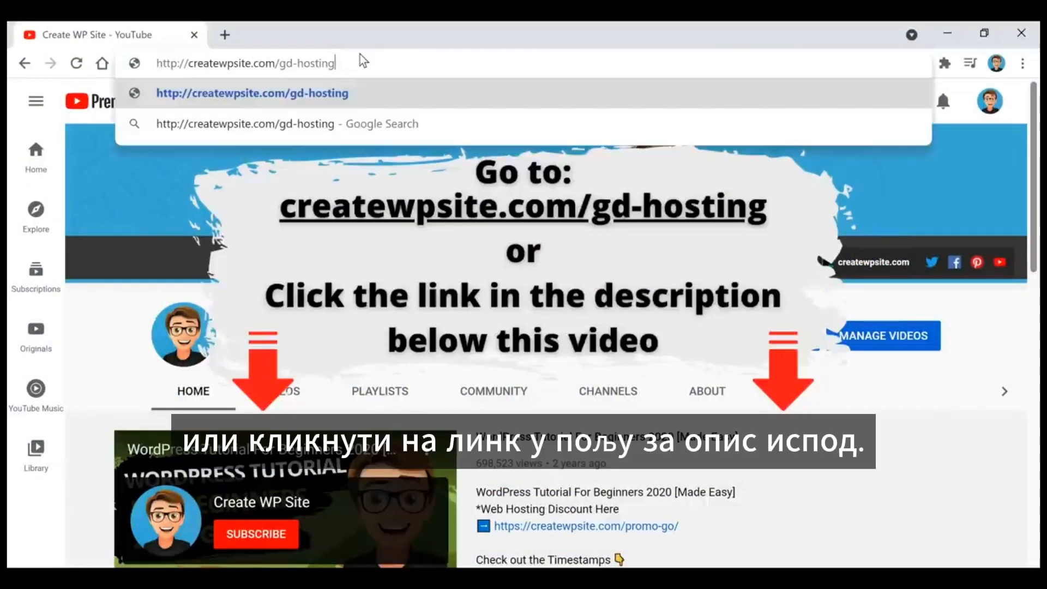
{"action": "key", "text": "Return"}
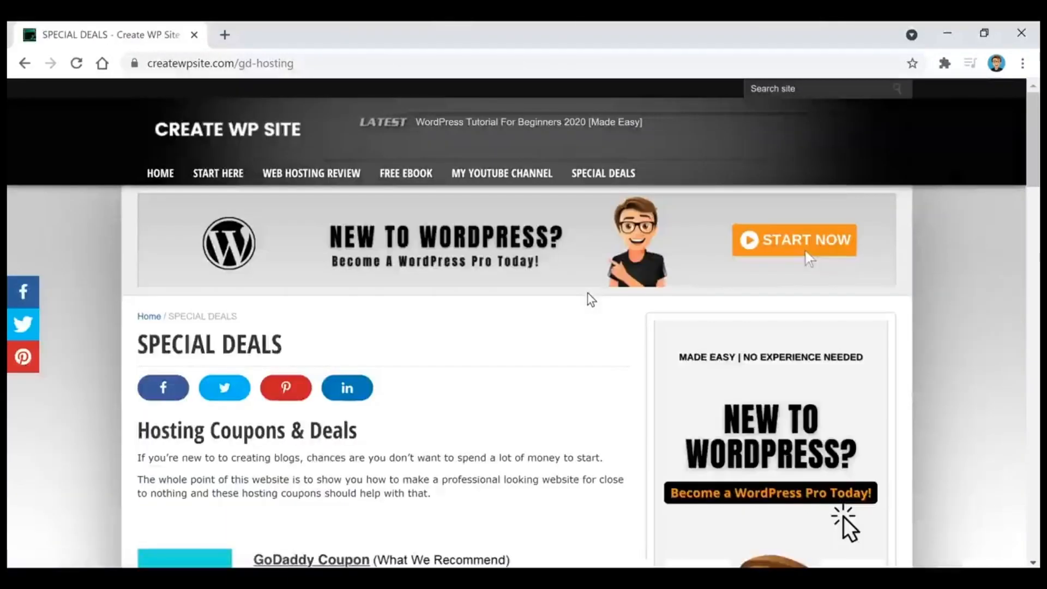
{"action": "scroll", "coordinate": [439, 327], "scroll_direction": "down", "scroll_amount": 2}
{"action": "scroll", "coordinate": [430, 329], "scroll_direction": "down", "scroll_amount": 1}
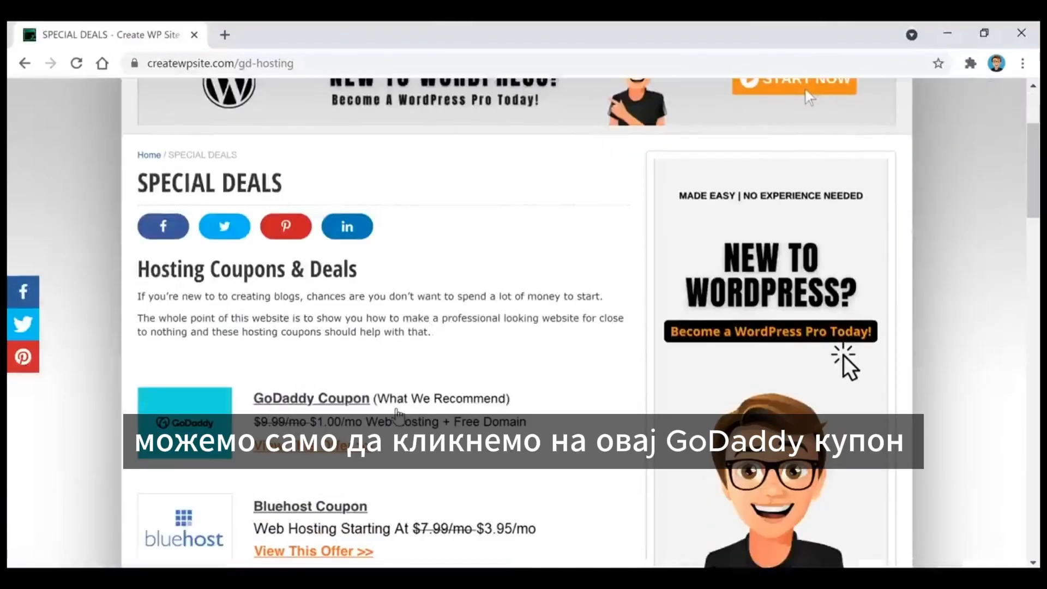
{"action": "left_click", "coordinate": [300, 455]}
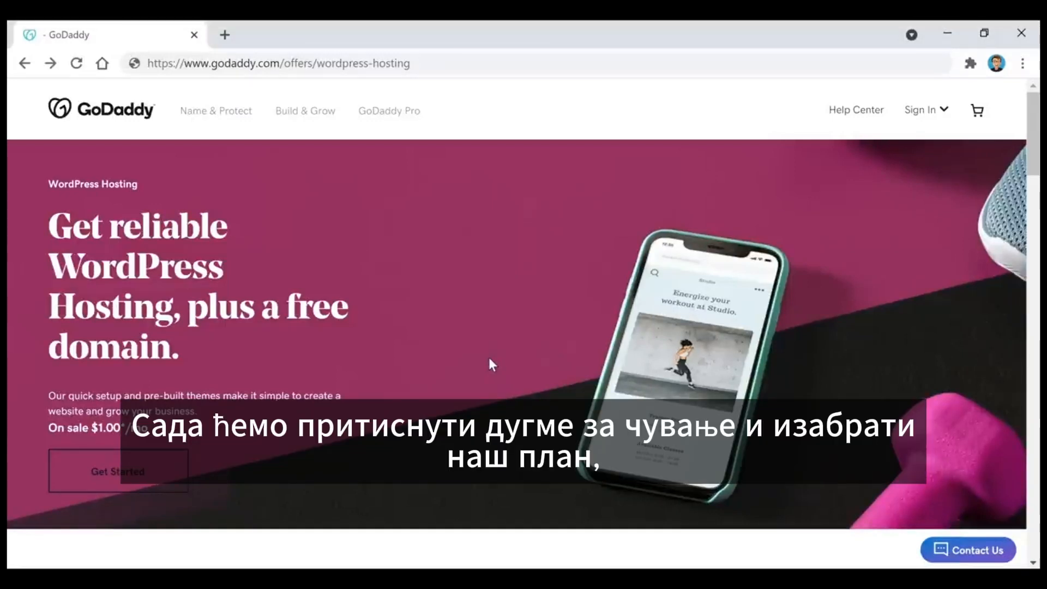
- Start the WordPress hosting order and continue with the Basic plan for 12 months, without the website security add-on
{"action": "left_click", "coordinate": [170, 491]}
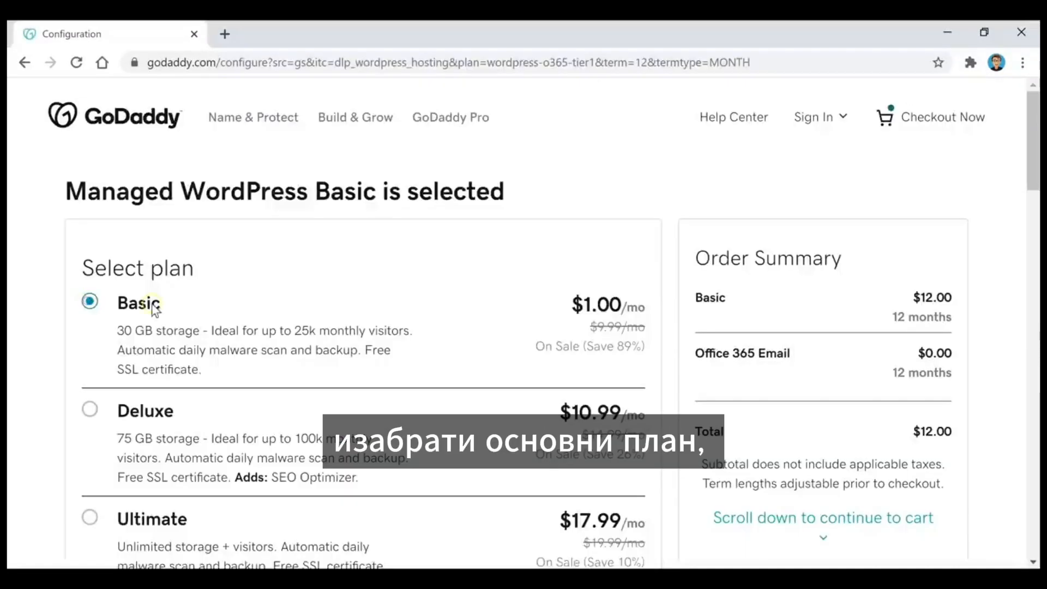
{"action": "scroll", "coordinate": [532, 276], "scroll_direction": "down", "scroll_amount": 3}
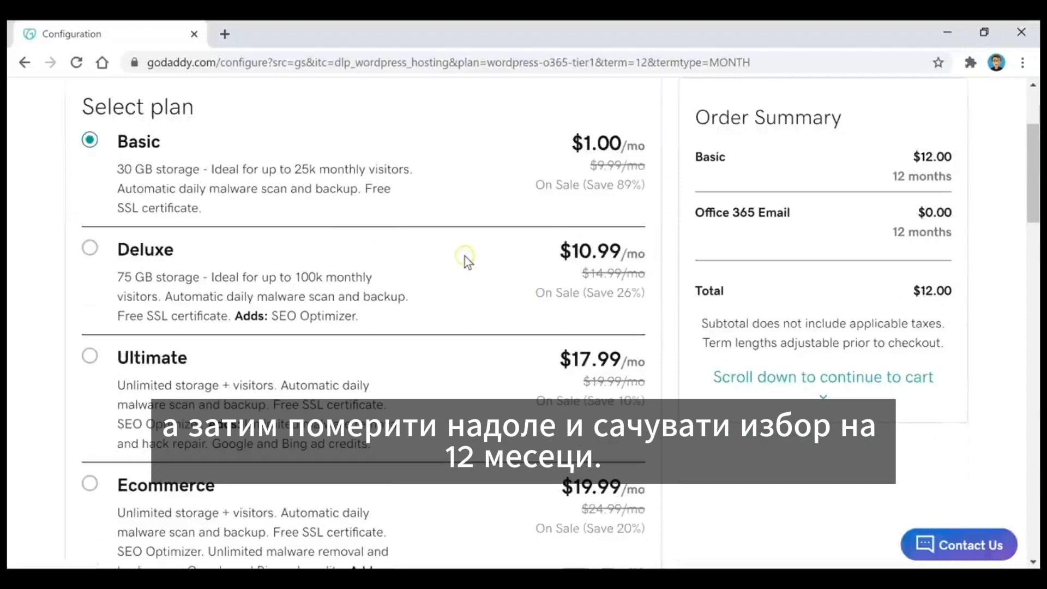
{"action": "scroll", "coordinate": [472, 250], "scroll_direction": "down", "scroll_amount": 9}
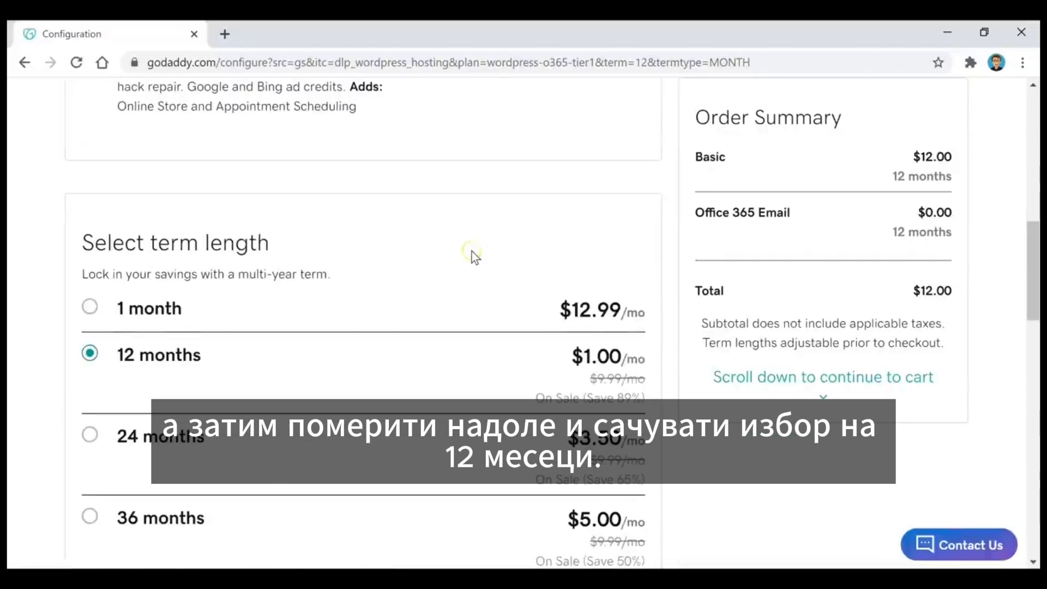
{"action": "scroll", "coordinate": [473, 256], "scroll_direction": "down", "scroll_amount": 3}
{"action": "scroll", "coordinate": [507, 255], "scroll_direction": "down", "scroll_amount": 2}
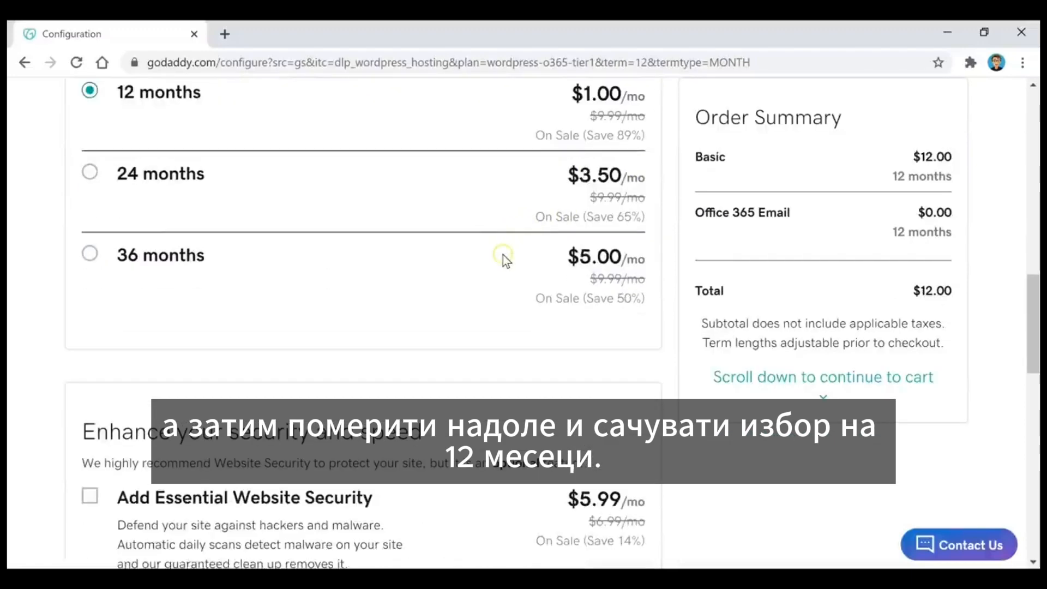
{"action": "scroll", "coordinate": [503, 257], "scroll_direction": "down", "scroll_amount": 4}
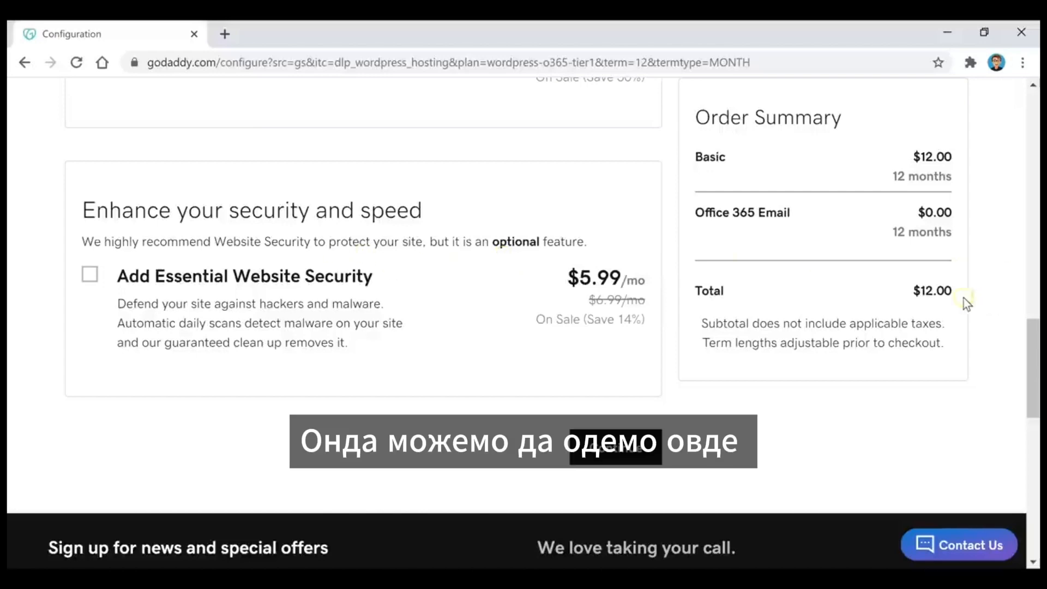
{"action": "left_click", "coordinate": [612, 458]}
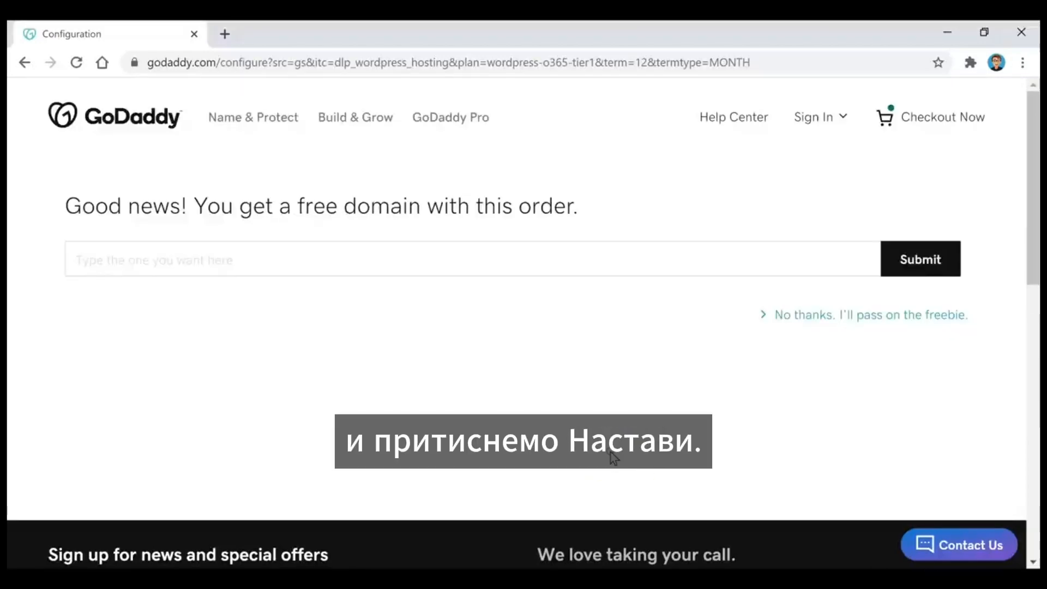
- Search for the free domain examplename456.com and add it to the order
{"action": "left_click", "coordinate": [328, 255]}
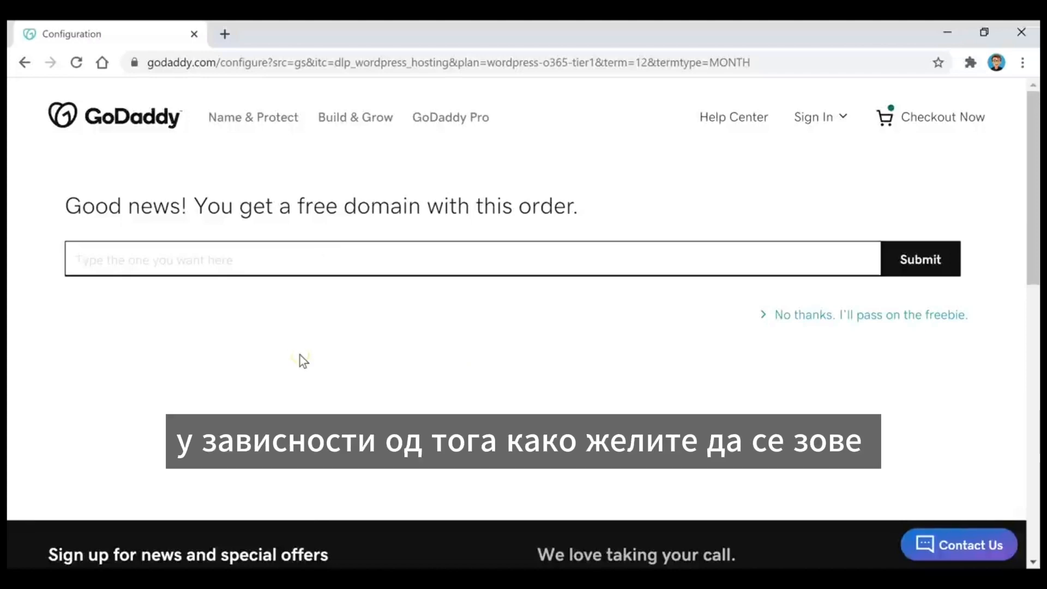
{"action": "type", "text": "exam"}
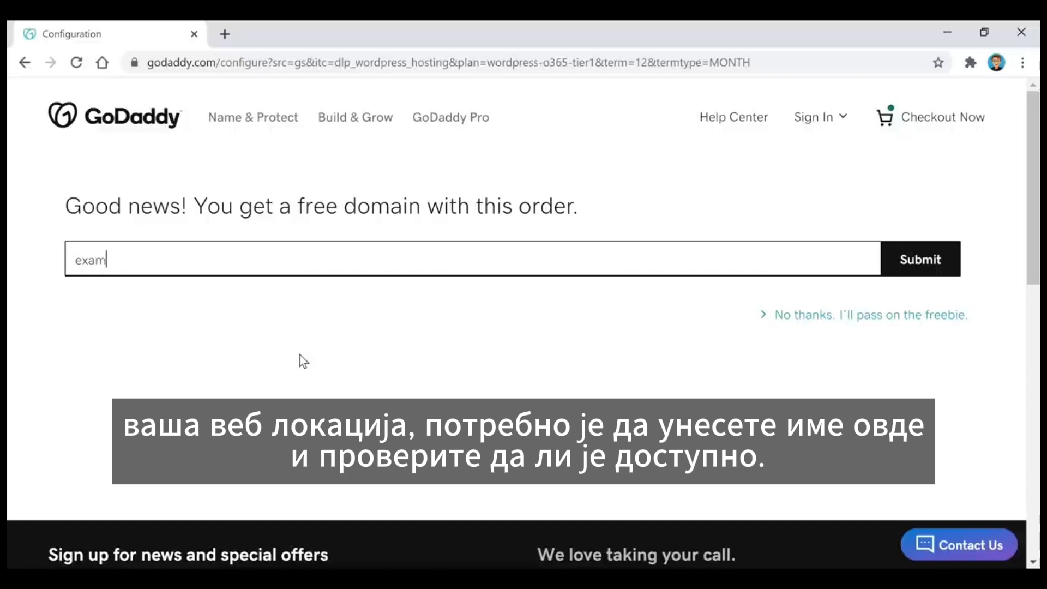
{"action": "type", "text": "plename"}
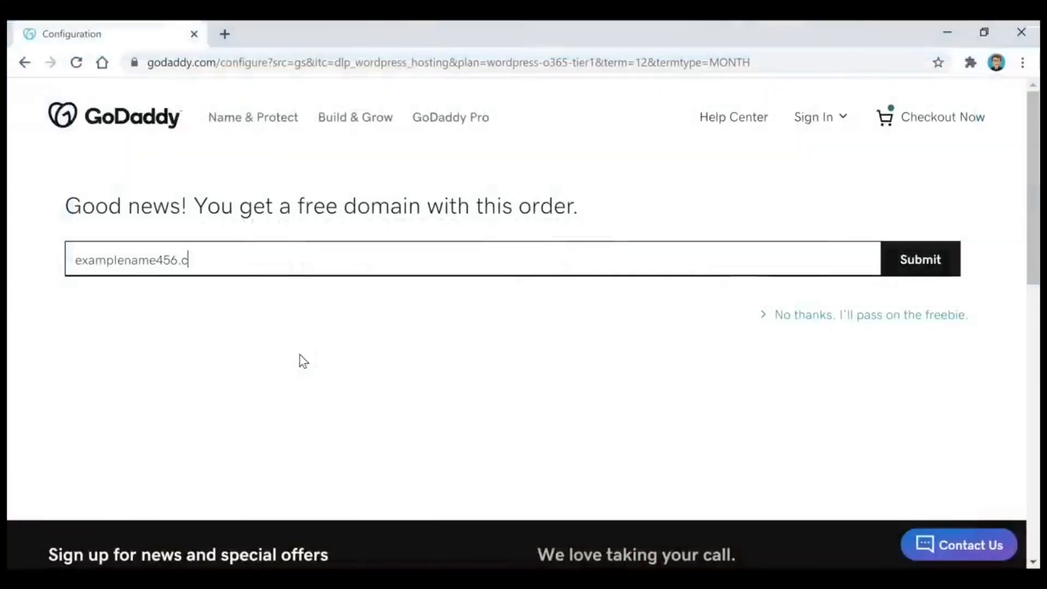
{"action": "type", "text": "om"}
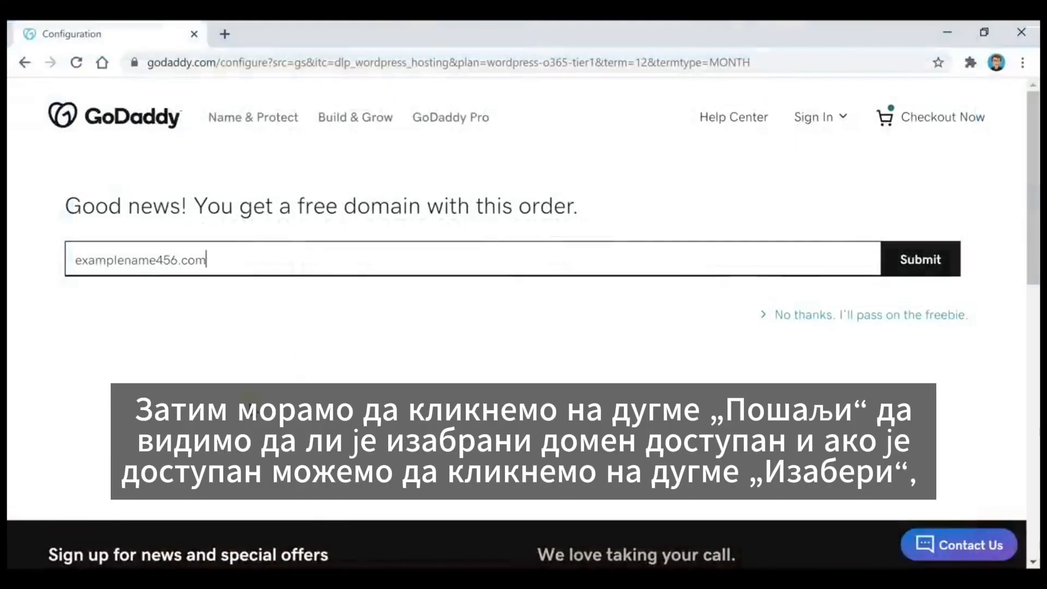
{"action": "left_click", "coordinate": [943, 269]}
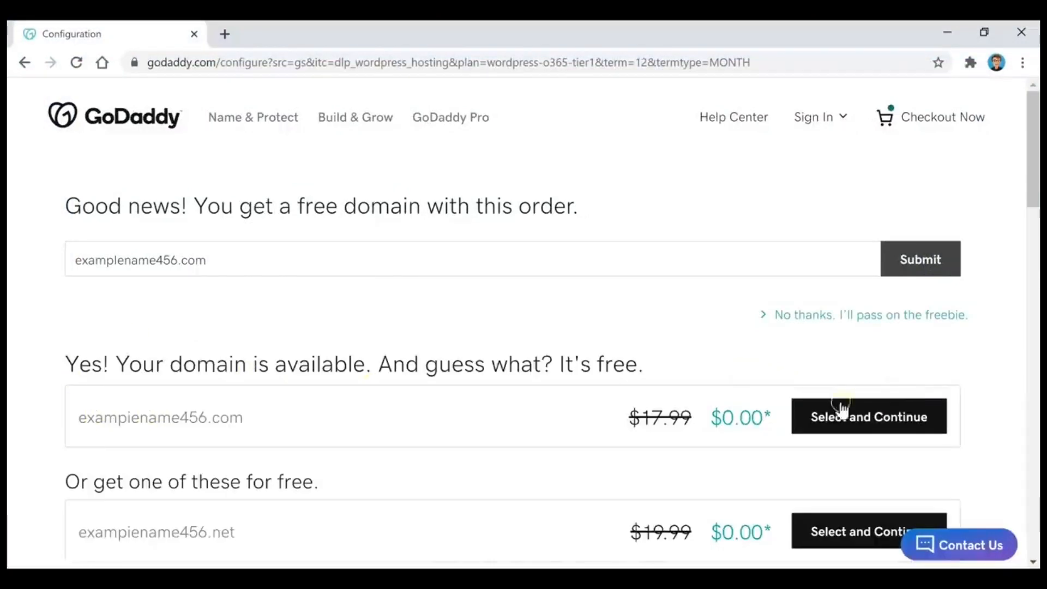
{"action": "left_click", "coordinate": [894, 432]}
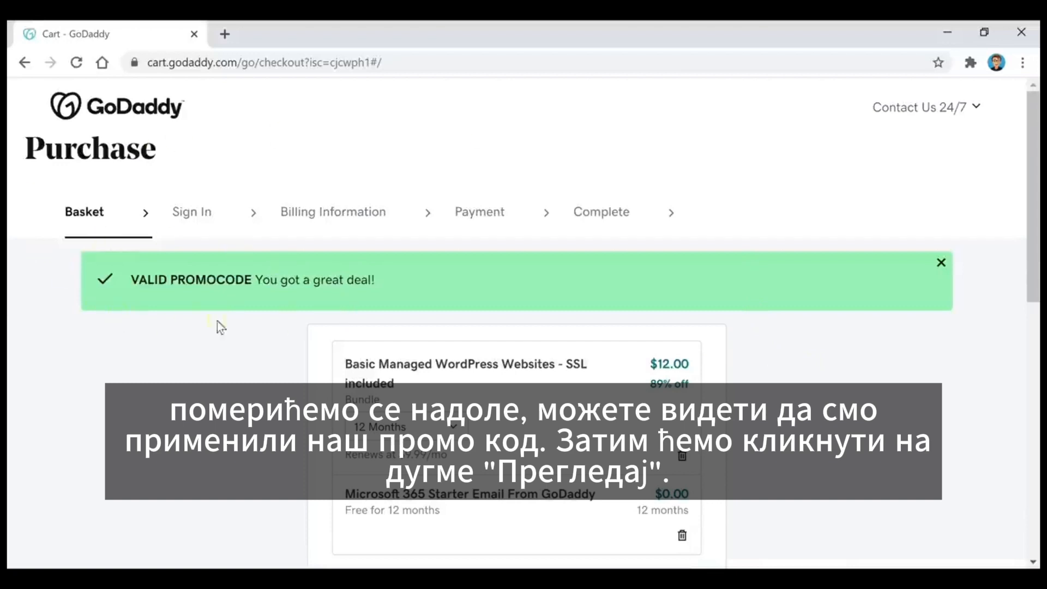
- Proceed to checkout from the cart and create a GoDaddy account with an e-mail, username and password
{"action": "scroll", "coordinate": [825, 331], "scroll_direction": "down", "scroll_amount": 8}
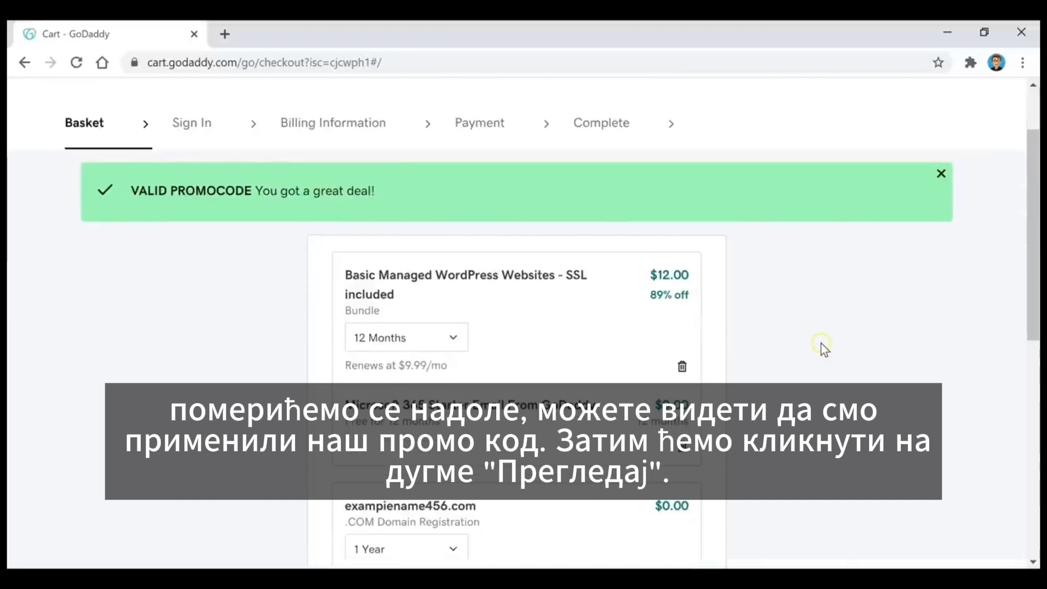
{"action": "scroll", "coordinate": [817, 338], "scroll_direction": "down", "scroll_amount": 3}
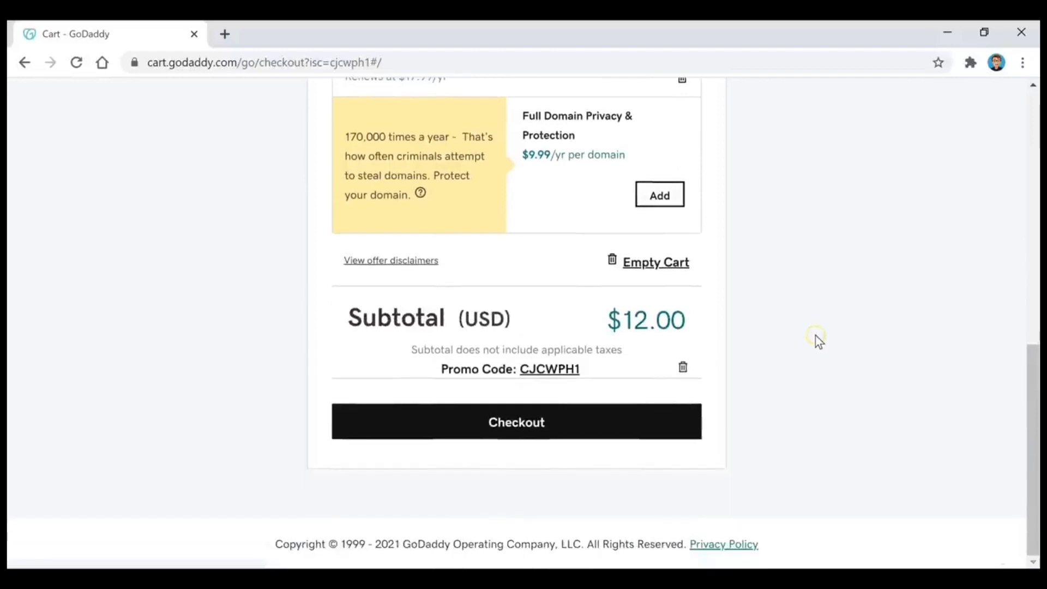
{"action": "left_click", "coordinate": [513, 426]}
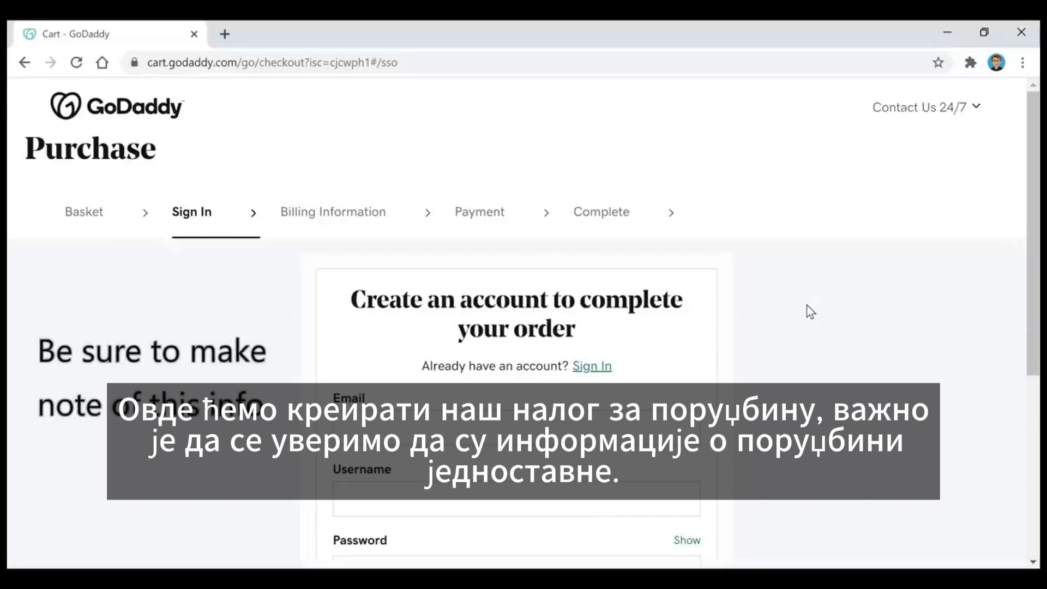
{"action": "scroll", "coordinate": [807, 306], "scroll_direction": "down", "scroll_amount": 3}
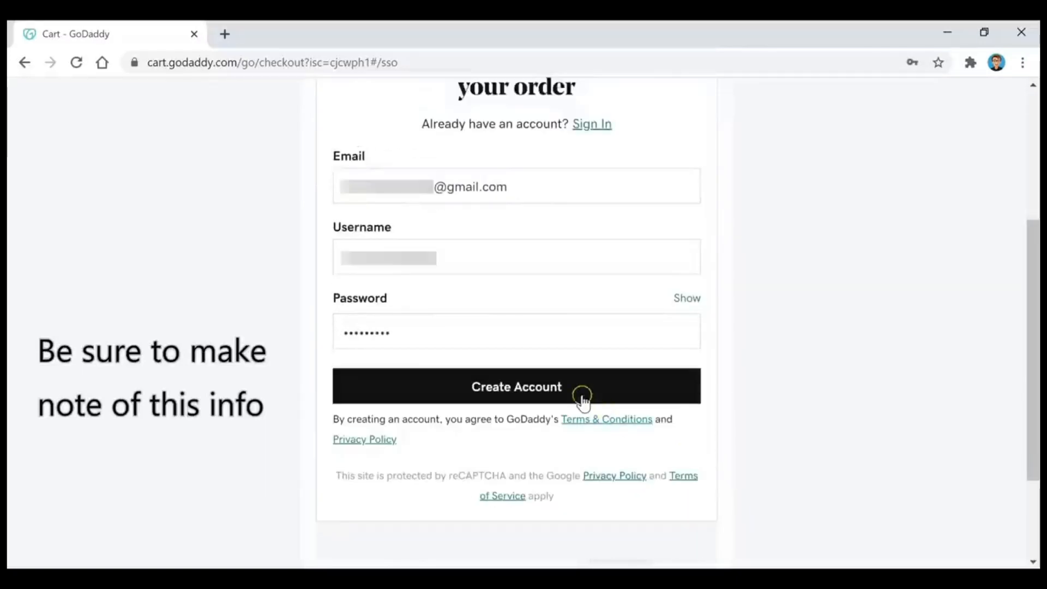
{"action": "left_click", "coordinate": [581, 394]}
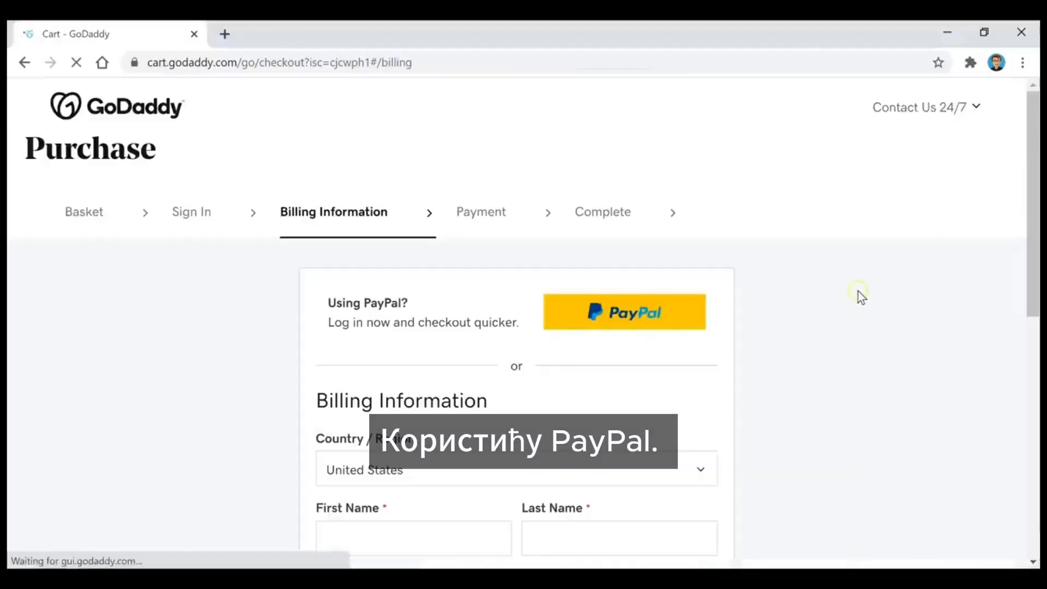
- Choose PayPal as the payment method, log in with the PayPal e-mail and password, and agree to the payment terms
{"action": "scroll", "coordinate": [780, 355], "scroll_direction": "down", "scroll_amount": 1}
{"action": "scroll", "coordinate": [780, 358], "scroll_direction": "down", "scroll_amount": 5}
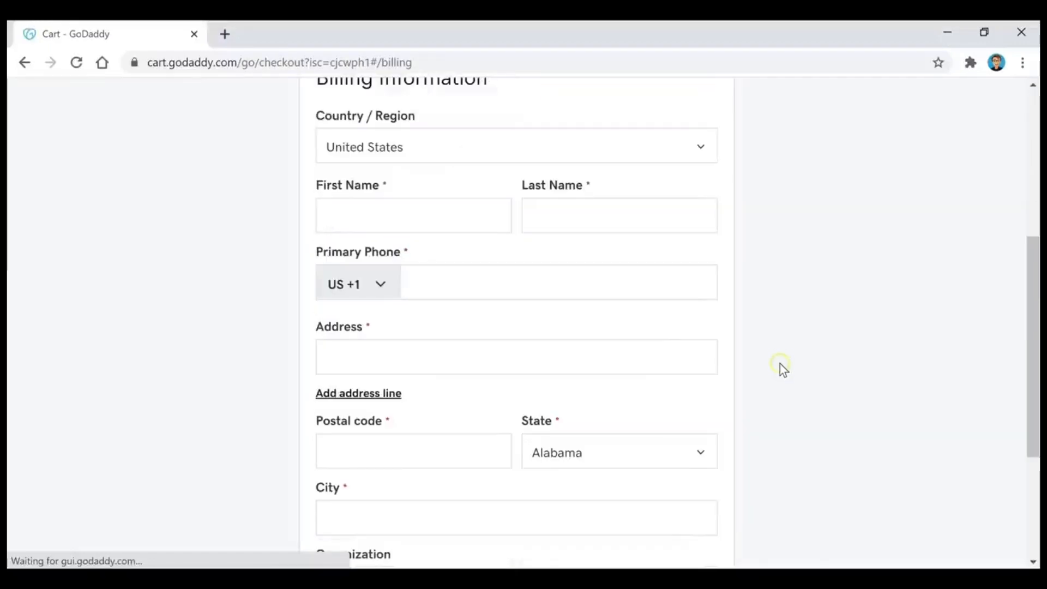
{"action": "scroll", "coordinate": [780, 364], "scroll_direction": "up", "scroll_amount": 5}
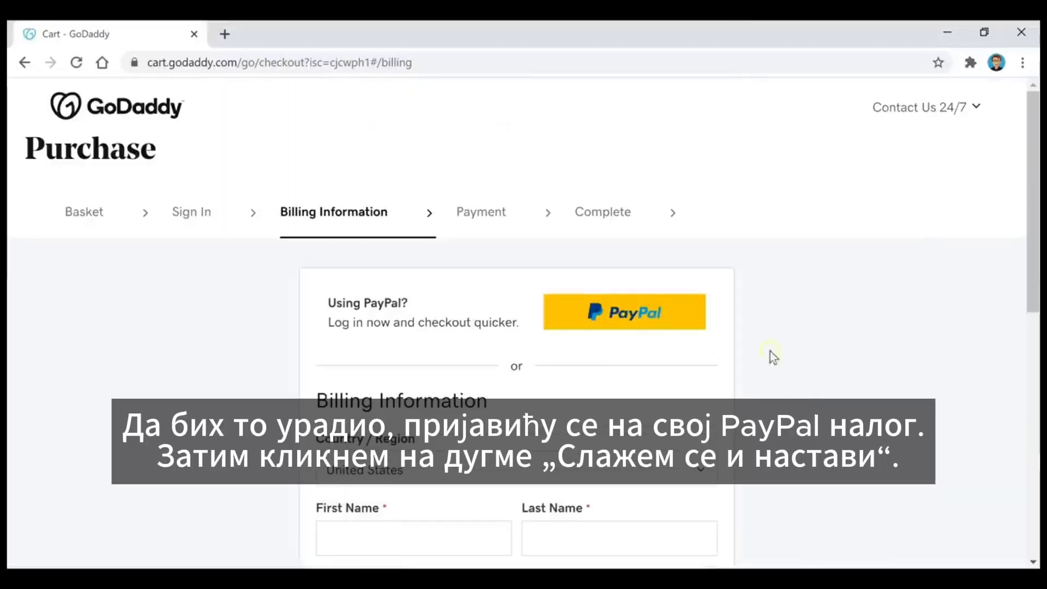
{"action": "left_click", "coordinate": [612, 323]}
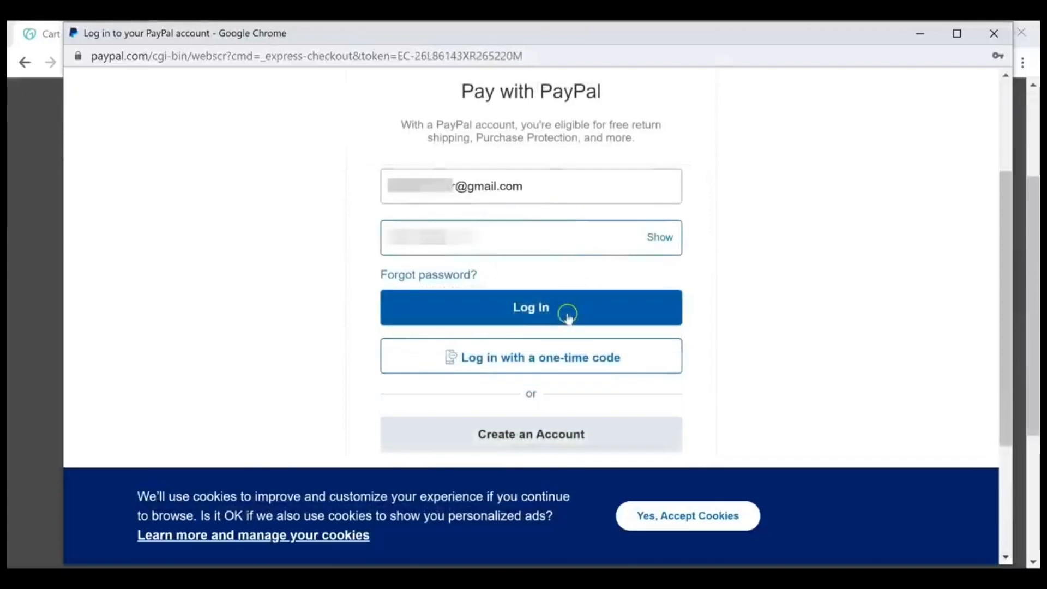
{"action": "left_click", "coordinate": [567, 317]}
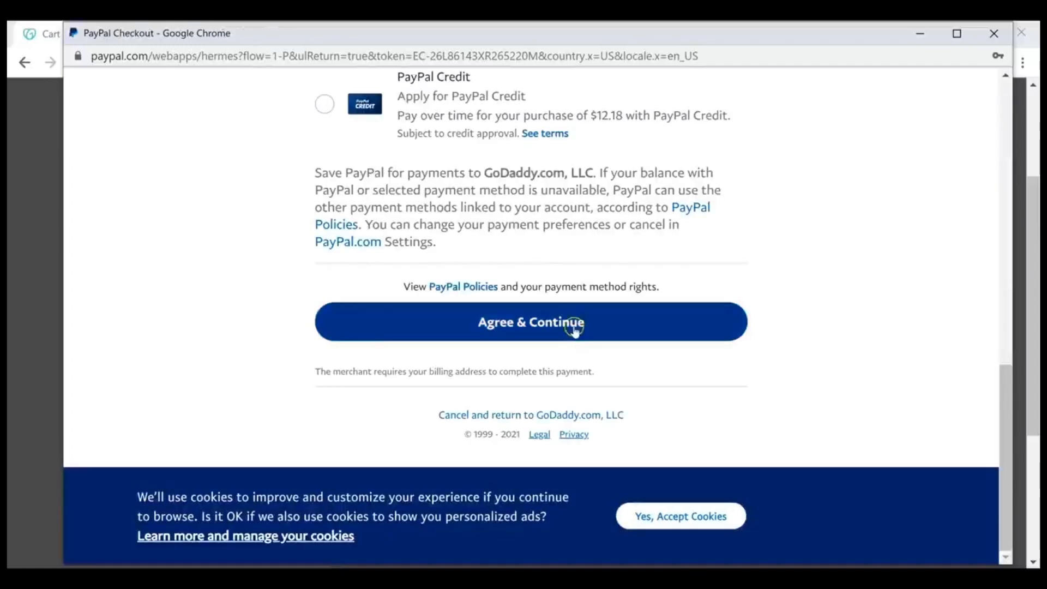
{"action": "left_click", "coordinate": [578, 325]}
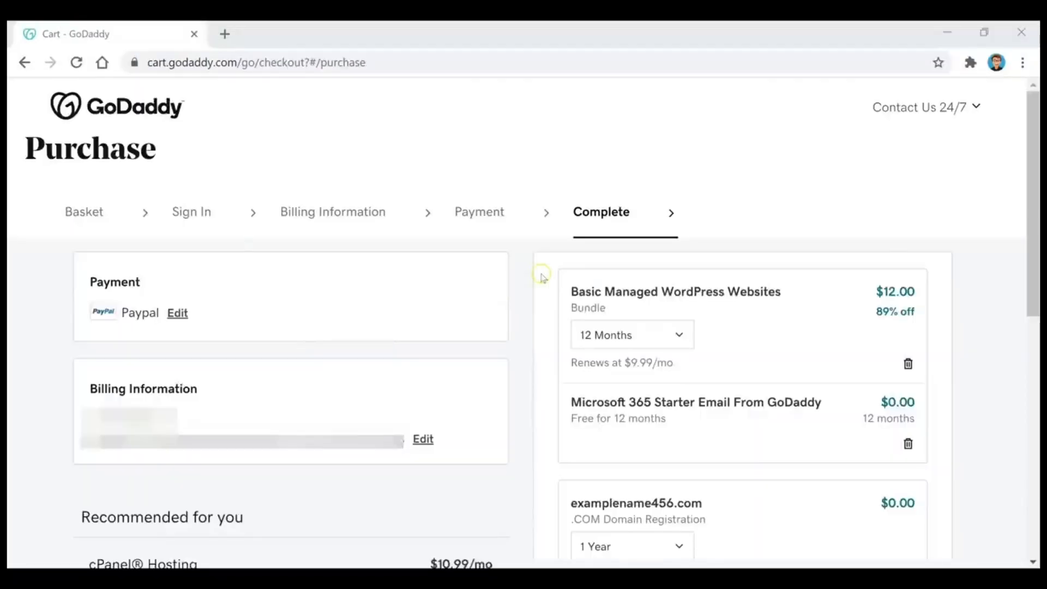
- Complete the purchase of the hosting plan and domain
{"action": "scroll", "coordinate": [985, 300], "scroll_direction": "down", "scroll_amount": 9}
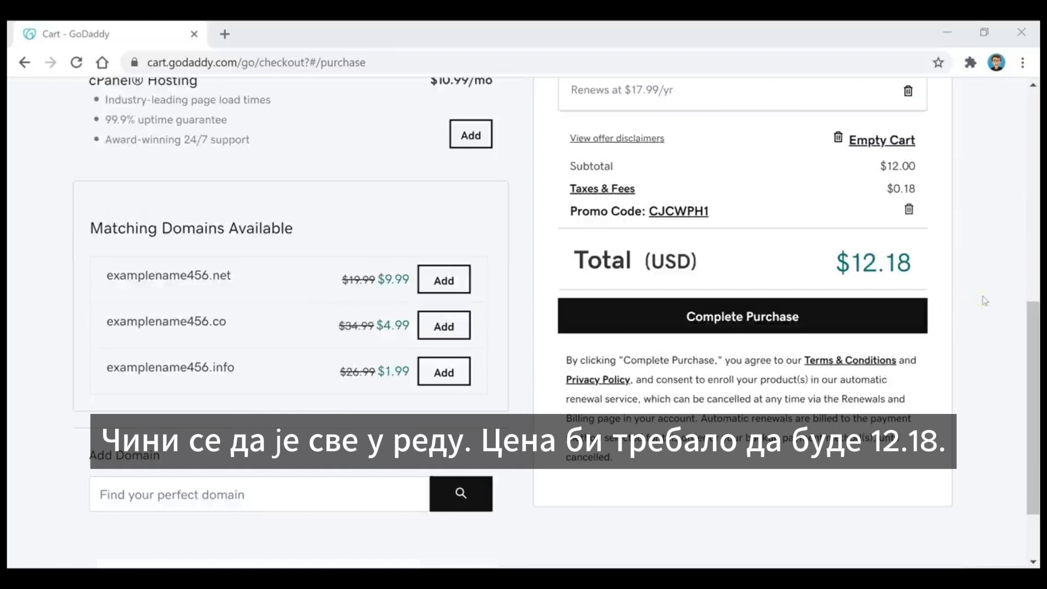
{"action": "left_click", "coordinate": [807, 329]}
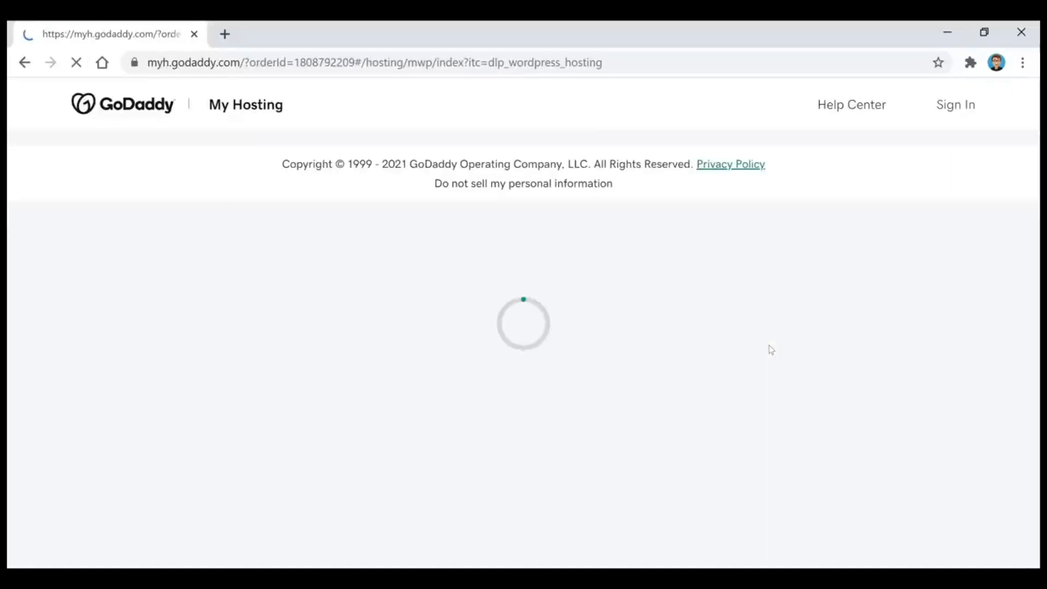
{"action": "left_click", "coordinate": [974, 134]}
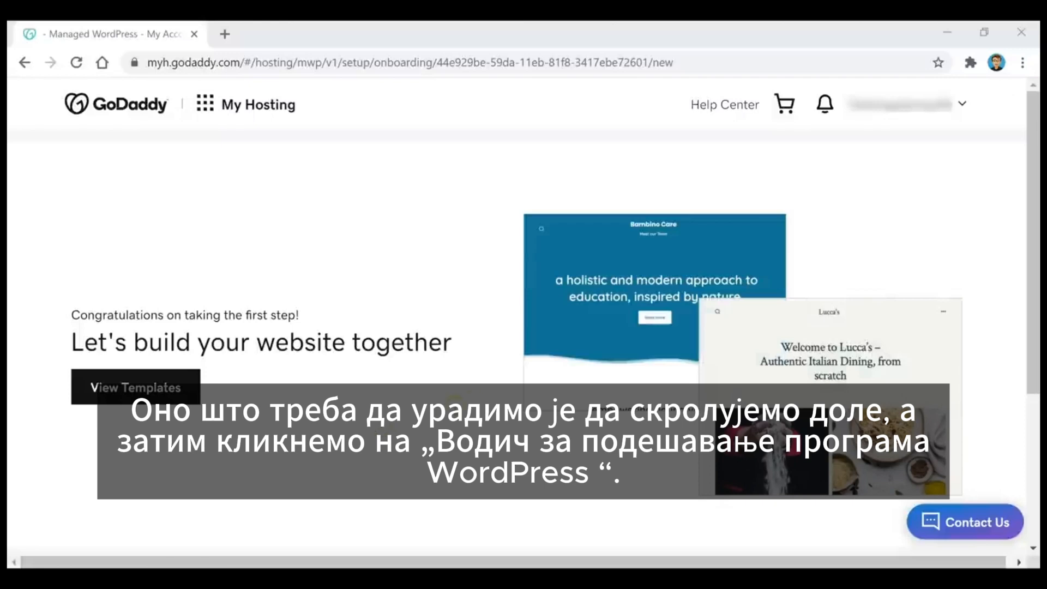
- Choose the WordPress setup option instead of the templates and create the WordPress login with a username and password
{"action": "scroll", "coordinate": [453, 507], "scroll_direction": "down", "scroll_amount": 5}
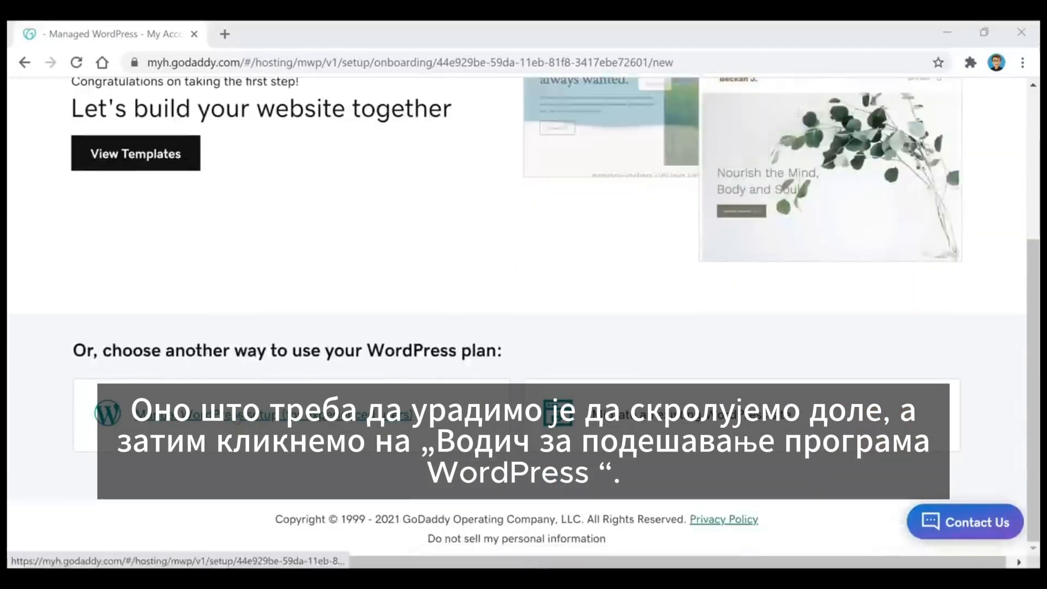
{"action": "left_click", "coordinate": [237, 419]}
{"action": "scroll", "coordinate": [764, 320], "scroll_direction": "down", "scroll_amount": 2}
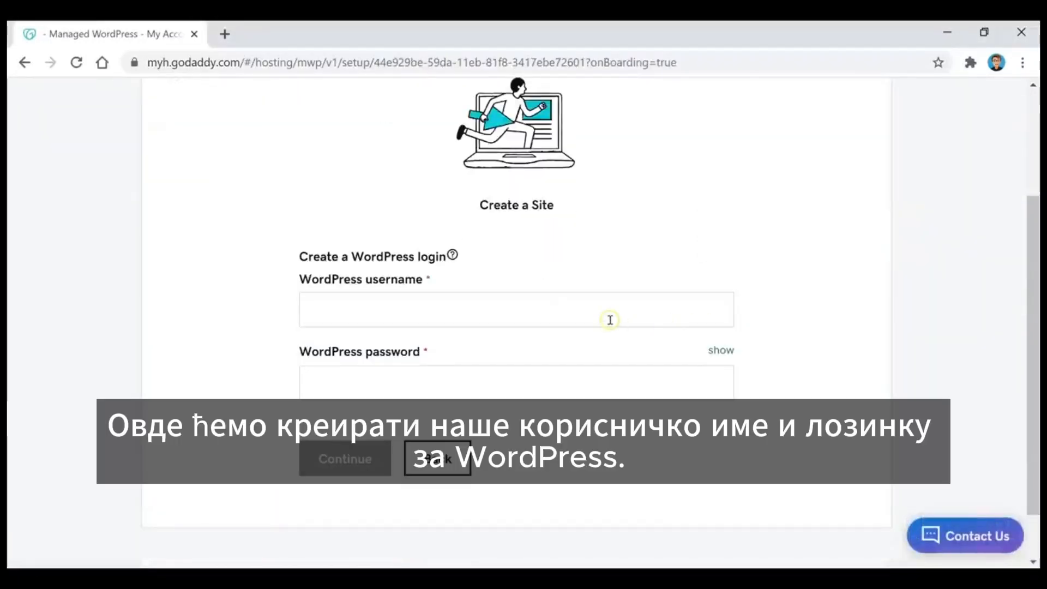
{"action": "left_click", "coordinate": [611, 319]}
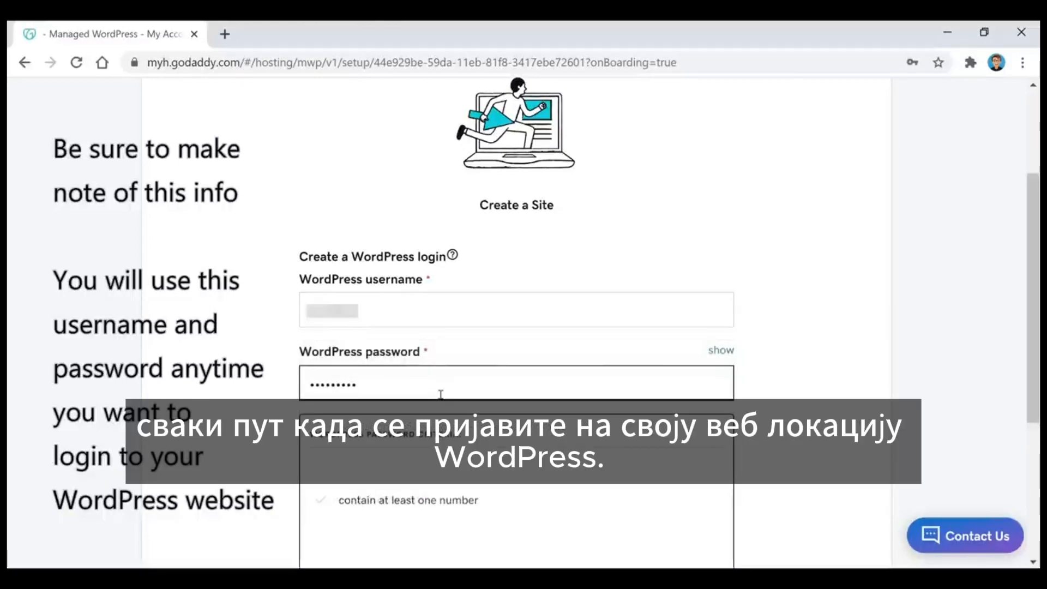
{"action": "type", "text": "a"}
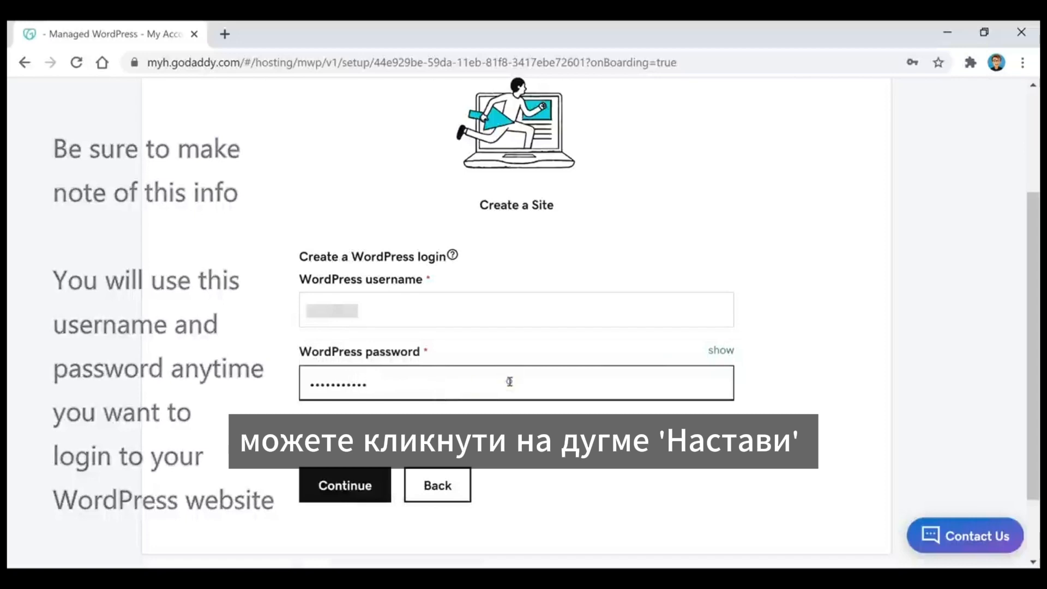
{"action": "left_click", "coordinate": [350, 493]}
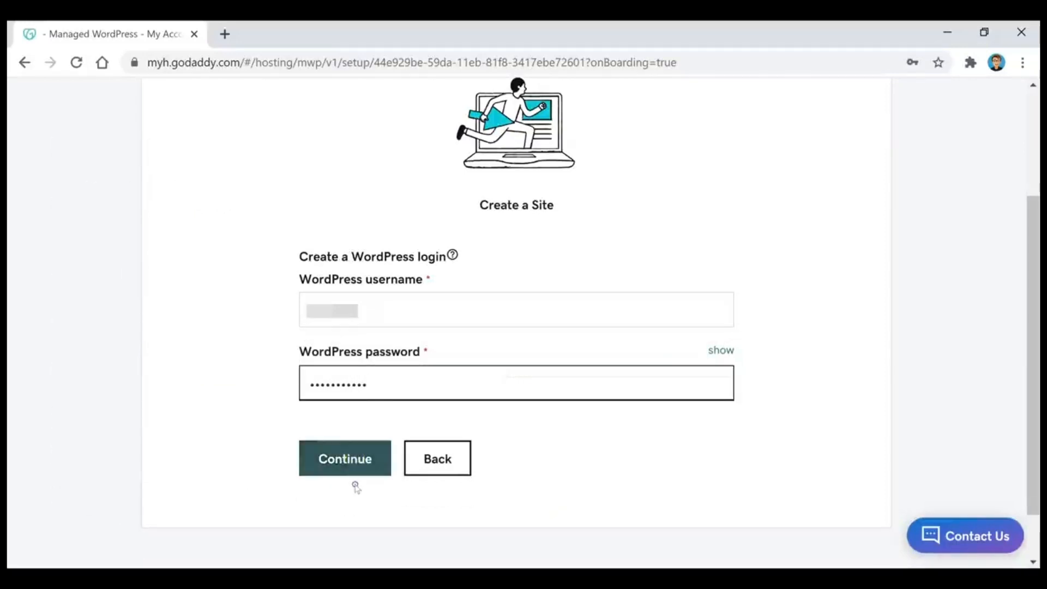
{"action": "left_click", "coordinate": [346, 464]}
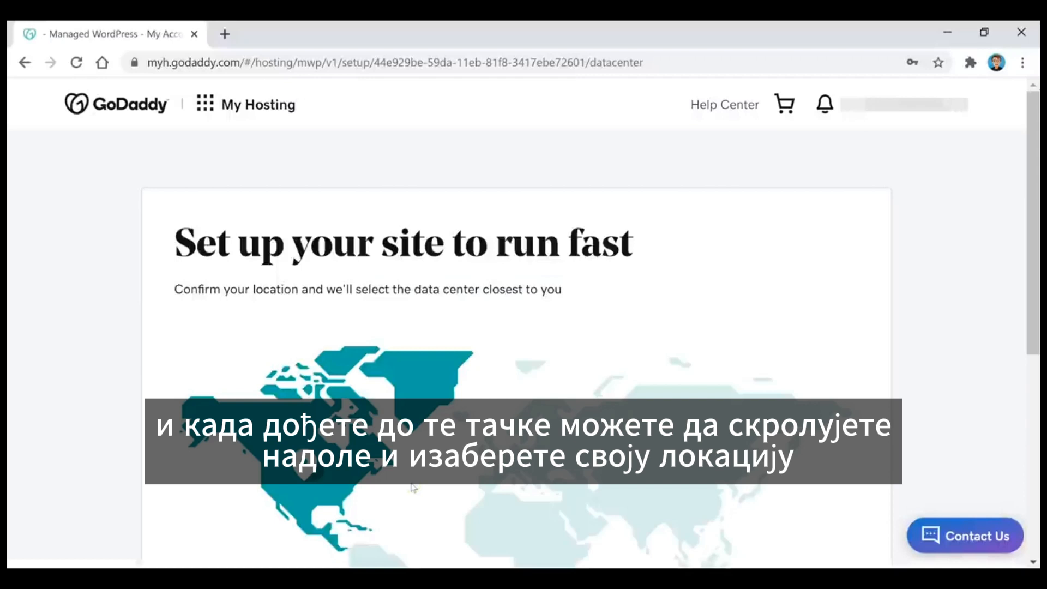
- Select North America as the site's data center location and continue with the installation
{"action": "scroll", "coordinate": [327, 382], "scroll_direction": "down", "scroll_amount": 5}
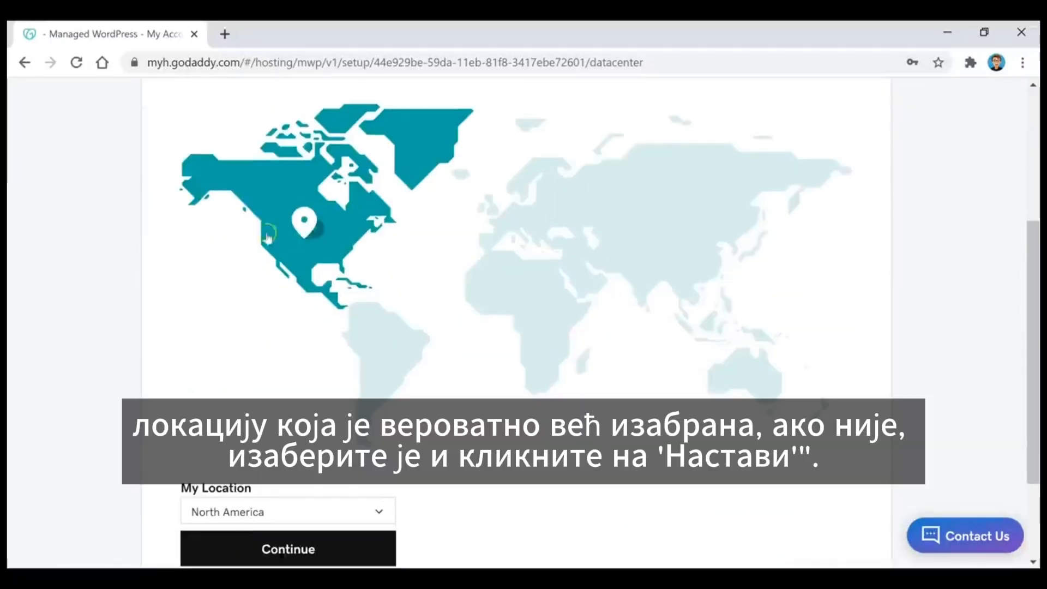
{"action": "left_click", "coordinate": [292, 225]}
{"action": "scroll", "coordinate": [292, 225], "scroll_direction": "down", "scroll_amount": 1}
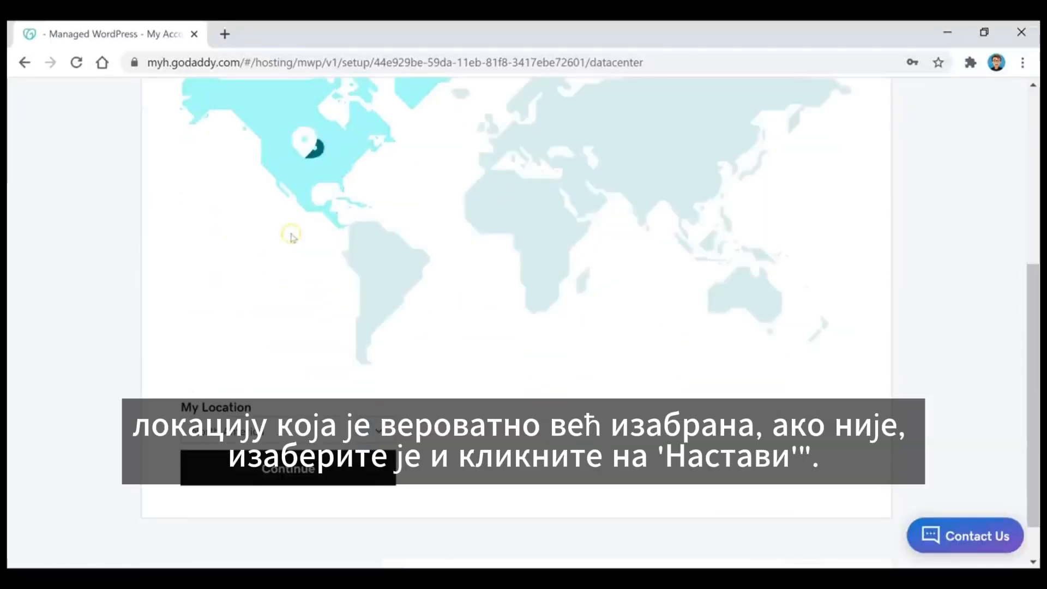
{"action": "left_click", "coordinate": [301, 479]}
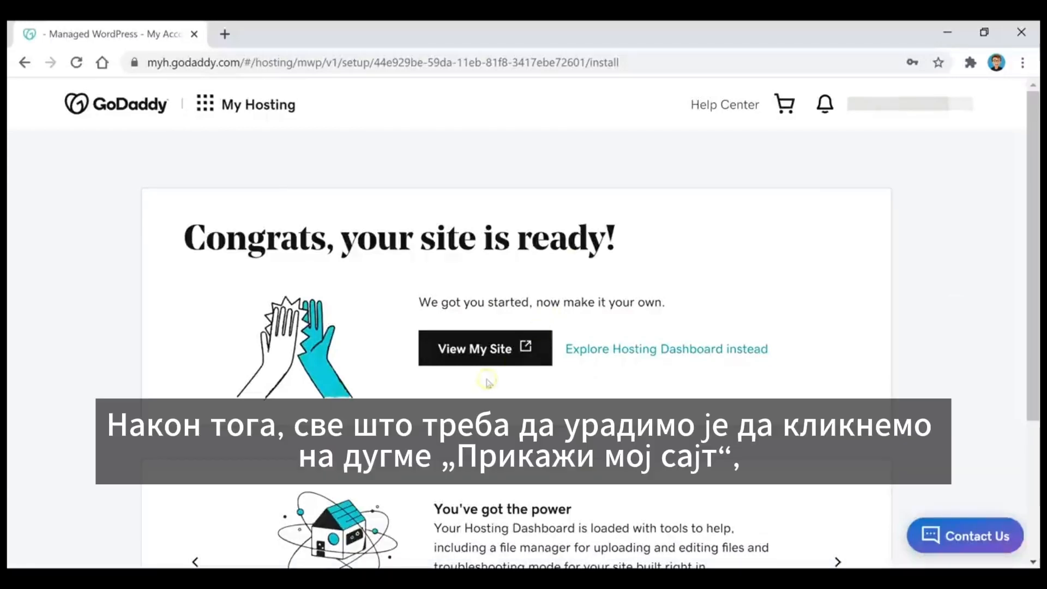
- View the newly created site and open its WordPress dashboard
{"action": "left_click", "coordinate": [482, 346]}
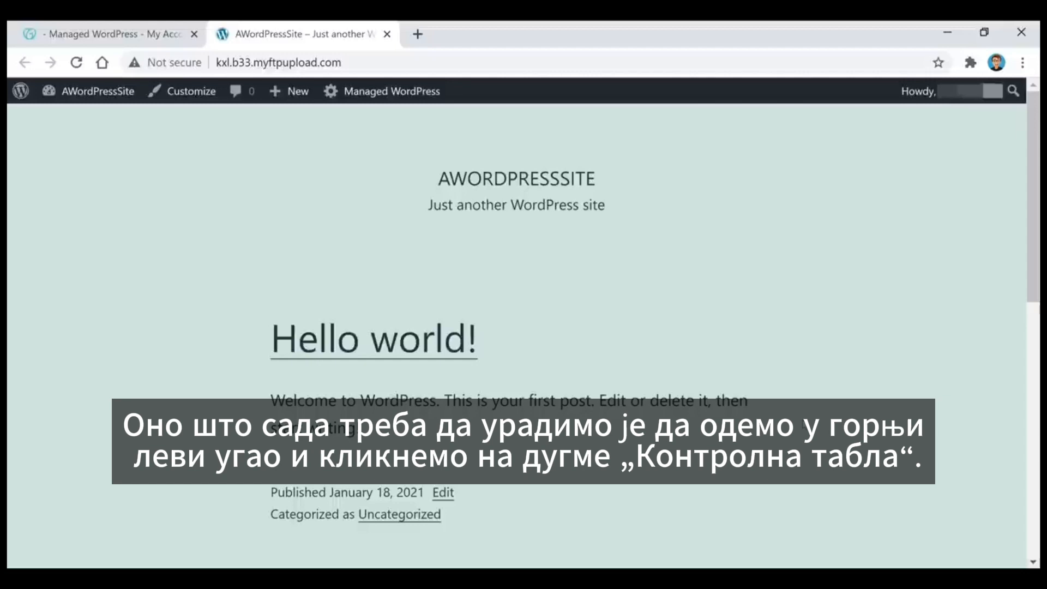
{"action": "mouse_move", "coordinate": [82, 91]}
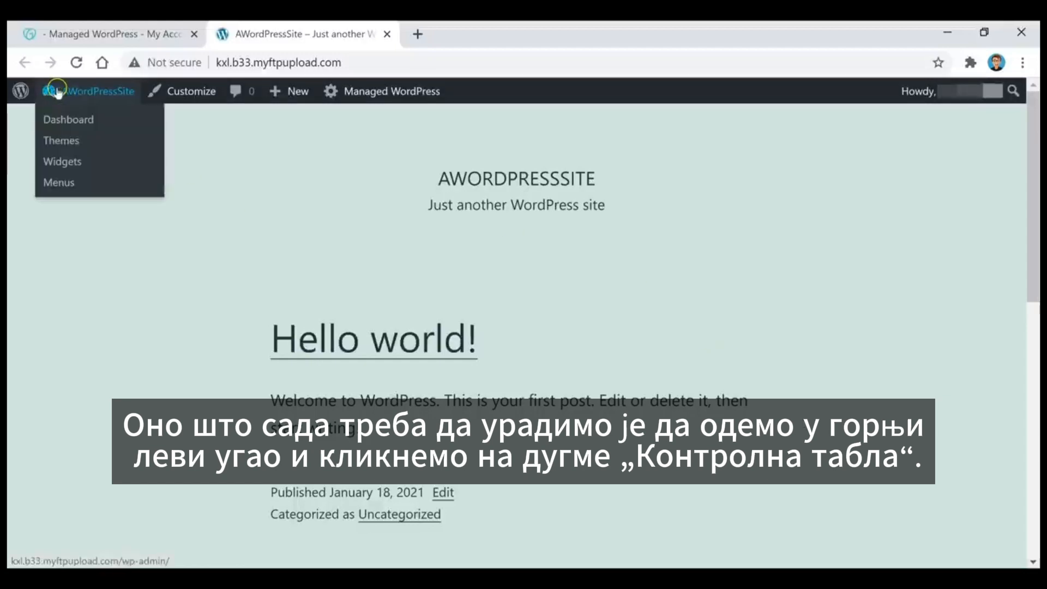
{"action": "left_click", "coordinate": [82, 121]}
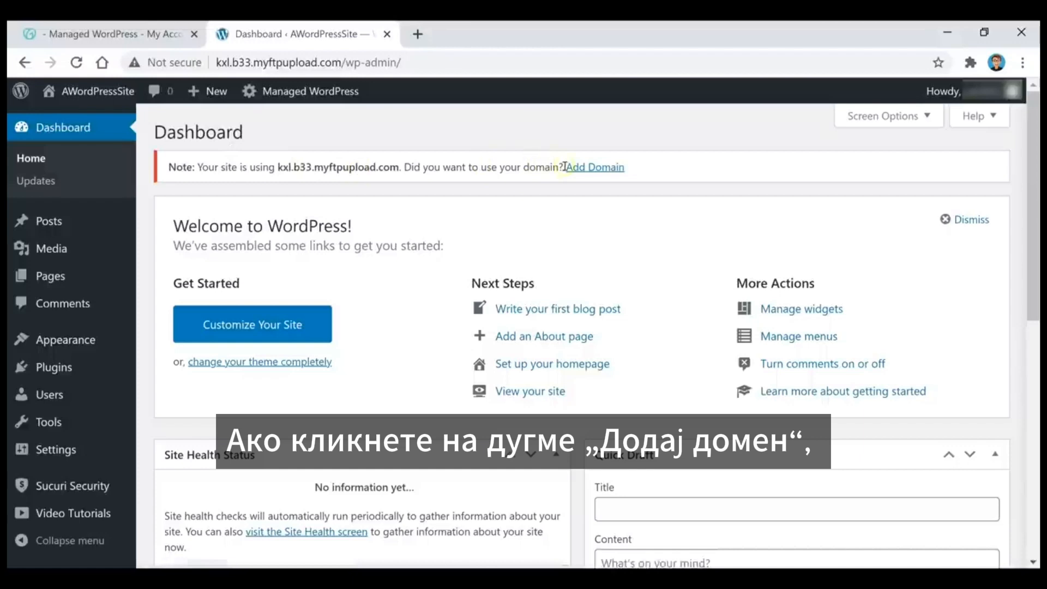
- Add the domain examplename456.com to the site, attach it as the primary domain, and check the production site settings
{"action": "left_click", "coordinate": [609, 171]}
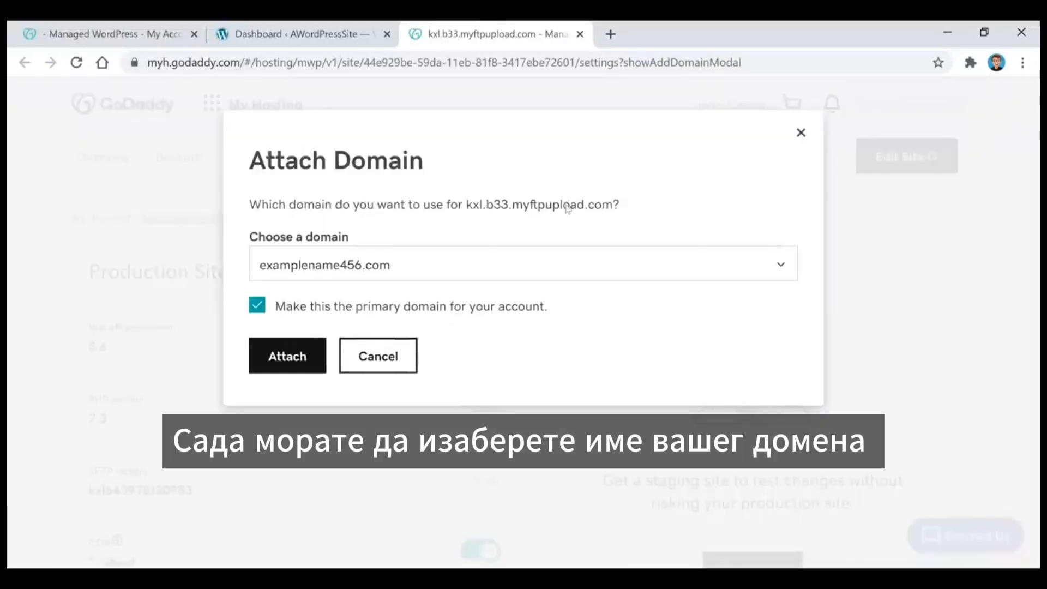
{"action": "left_click", "coordinate": [459, 264]}
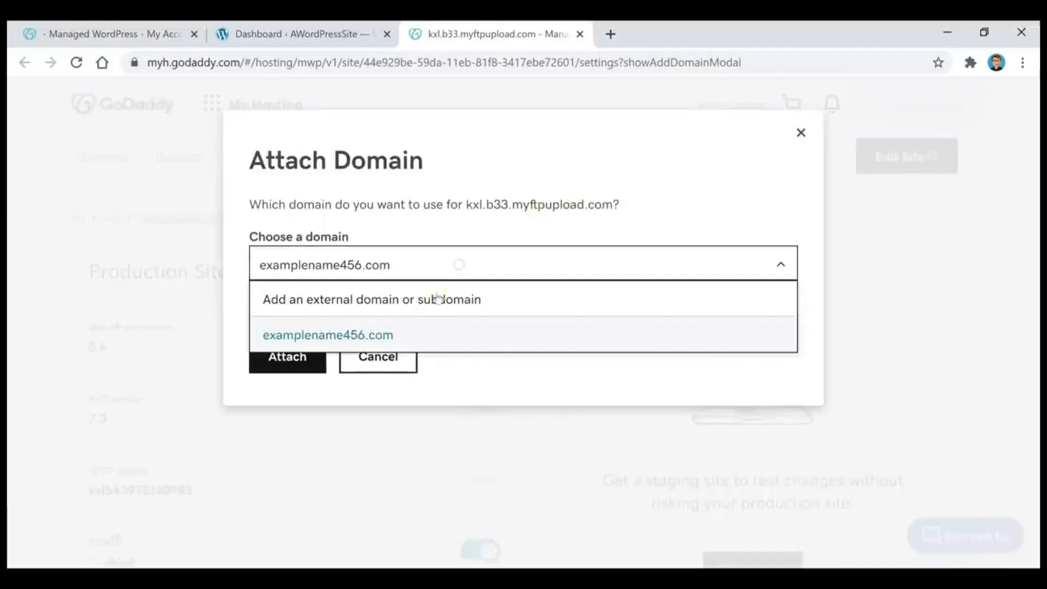
{"action": "left_click", "coordinate": [398, 335]}
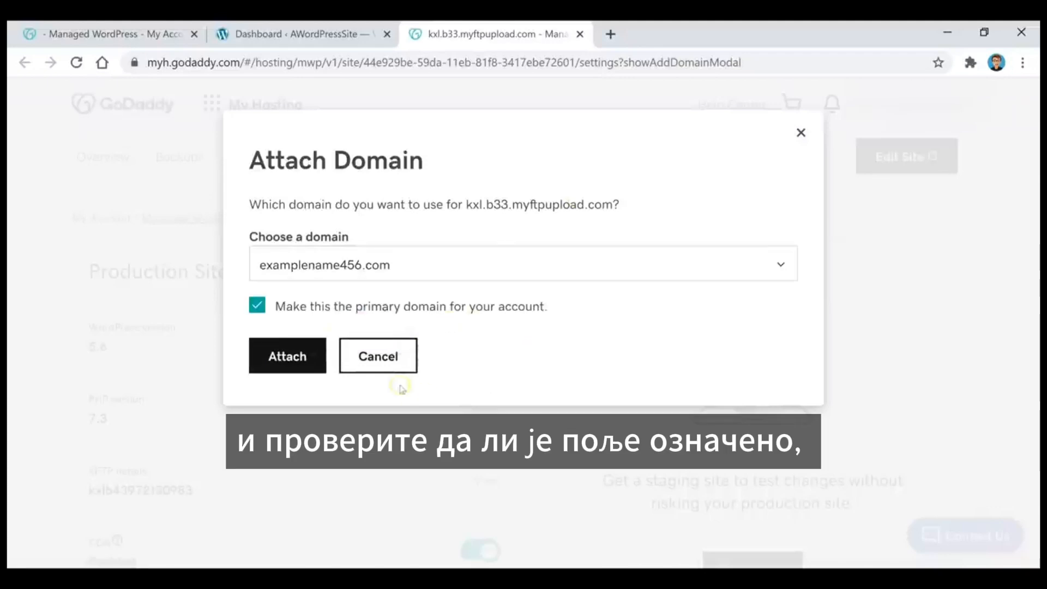
{"action": "left_click", "coordinate": [289, 364]}
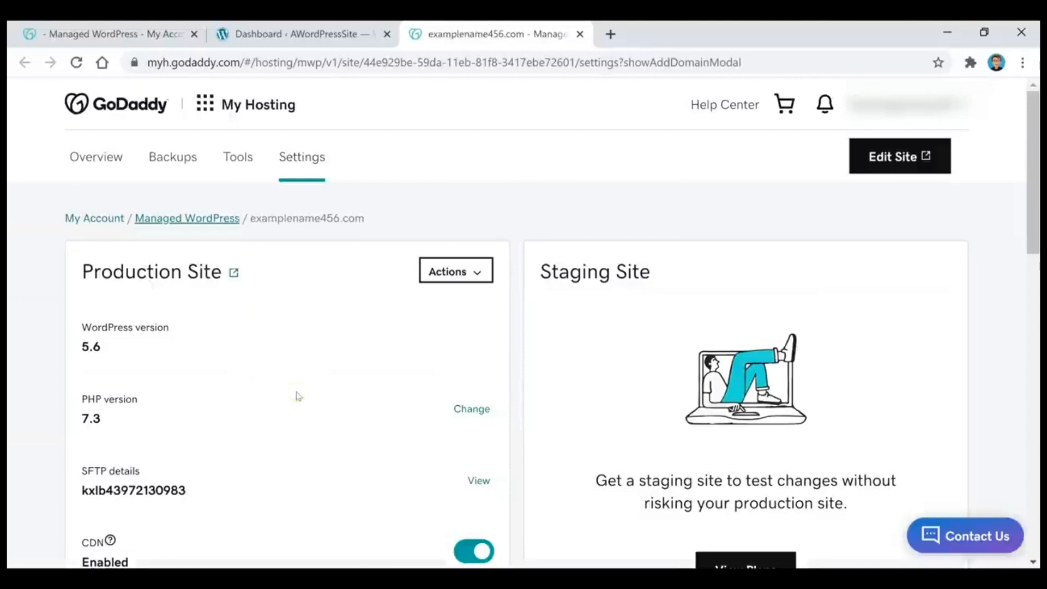
{"action": "scroll", "coordinate": [451, 211], "scroll_direction": "down", "scroll_amount": 5}
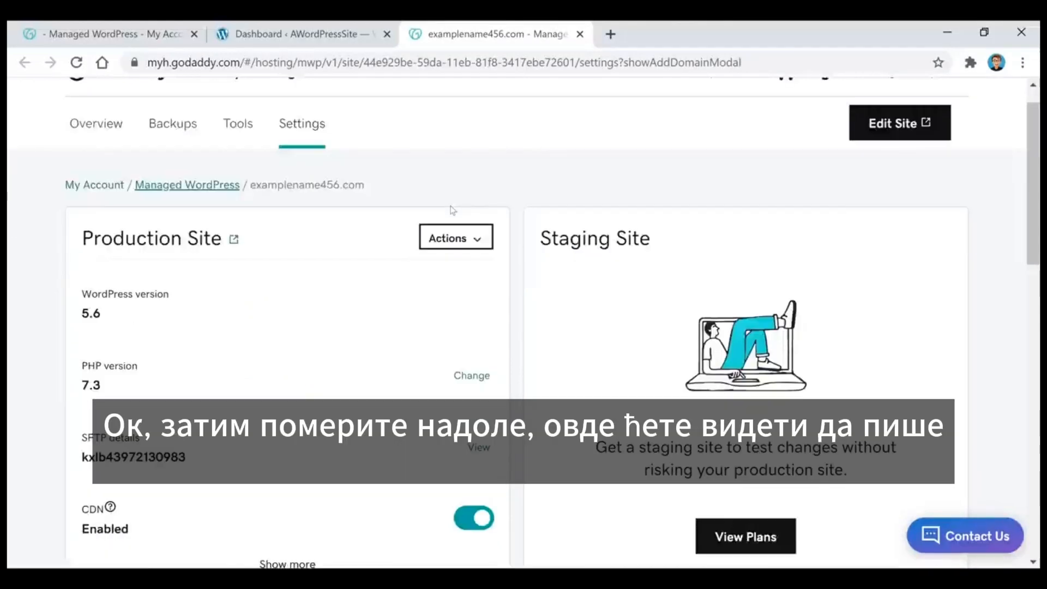
{"action": "scroll", "coordinate": [452, 211], "scroll_direction": "down", "scroll_amount": 3}
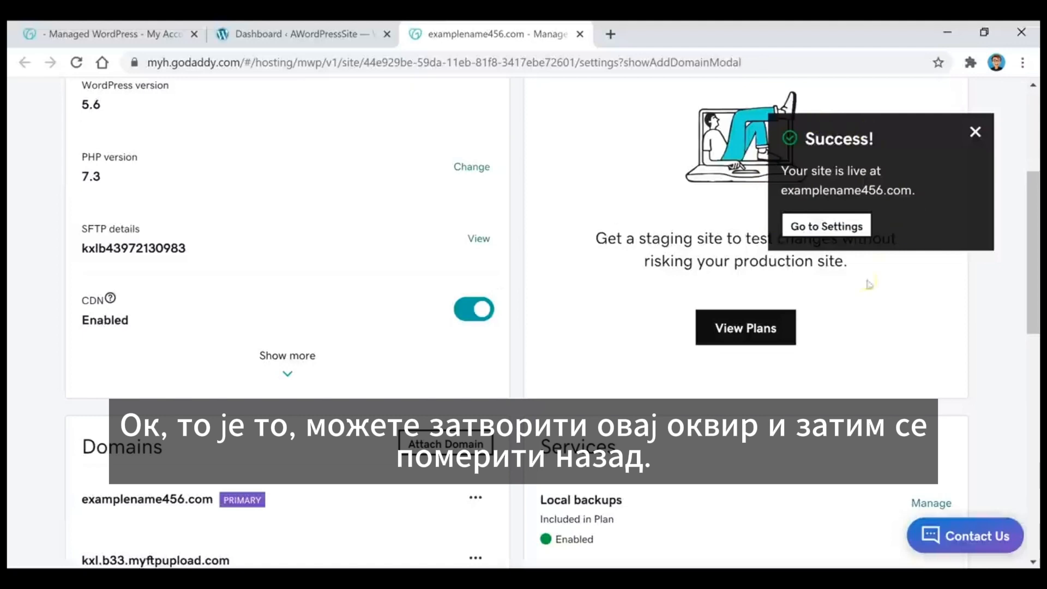
{"action": "scroll", "coordinate": [848, 231], "scroll_direction": "up", "scroll_amount": 5}
{"action": "scroll", "coordinate": [849, 232], "scroll_direction": "up", "scroll_amount": 4}
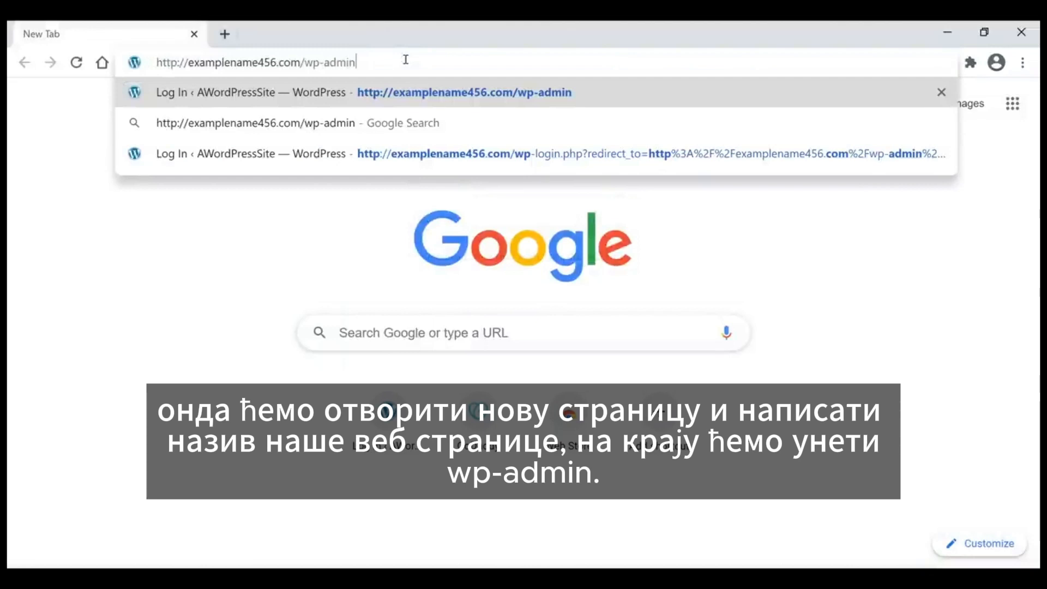
{"action": "left_click_drag", "start_coordinate": [355, 61], "coordinate": [301, 62]}
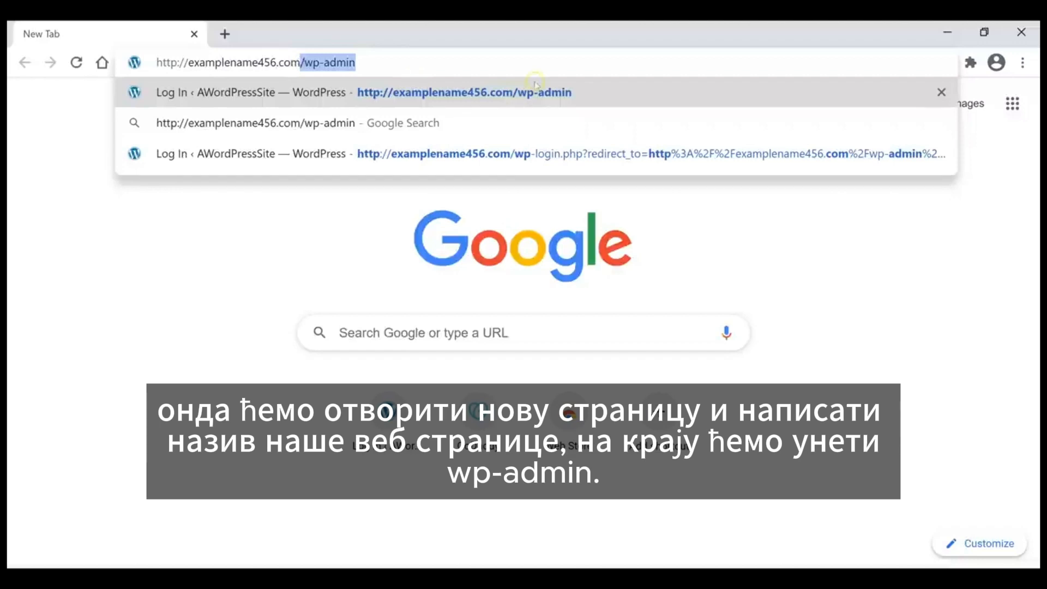
{"action": "left_click", "coordinate": [392, 65]}
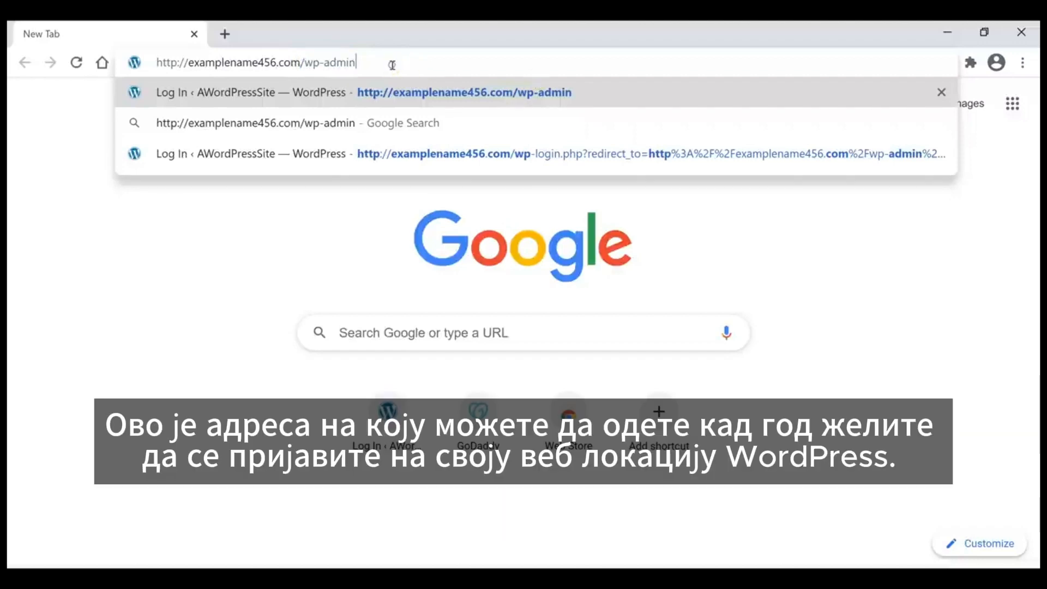
{"action": "key", "text": "Return"}
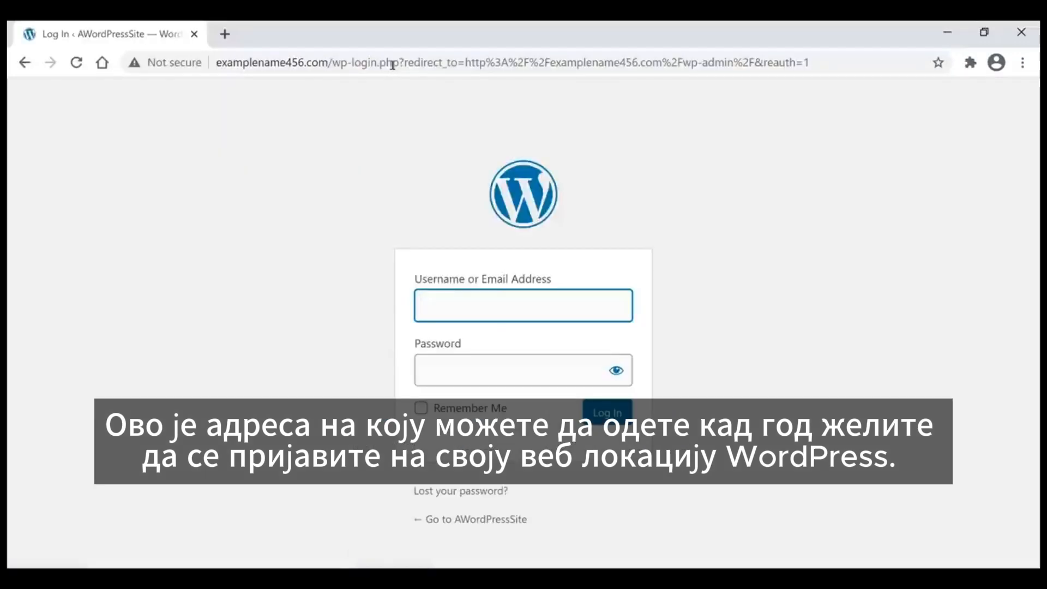
- Log in to the WordPress site with the WordPress username and password
{"action": "left_click", "coordinate": [538, 362]}
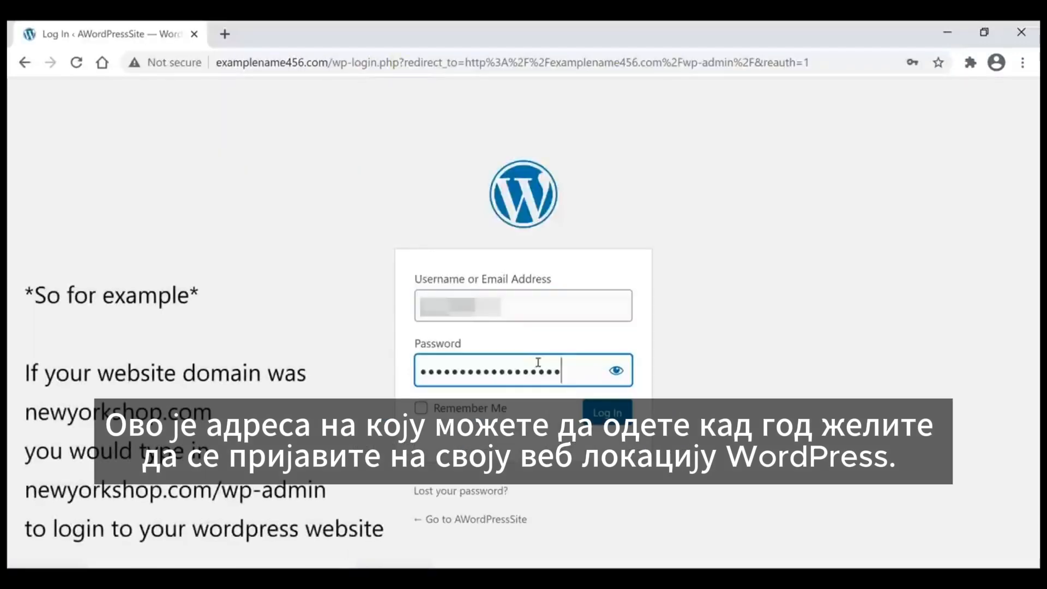
{"action": "type", "text": "•"}
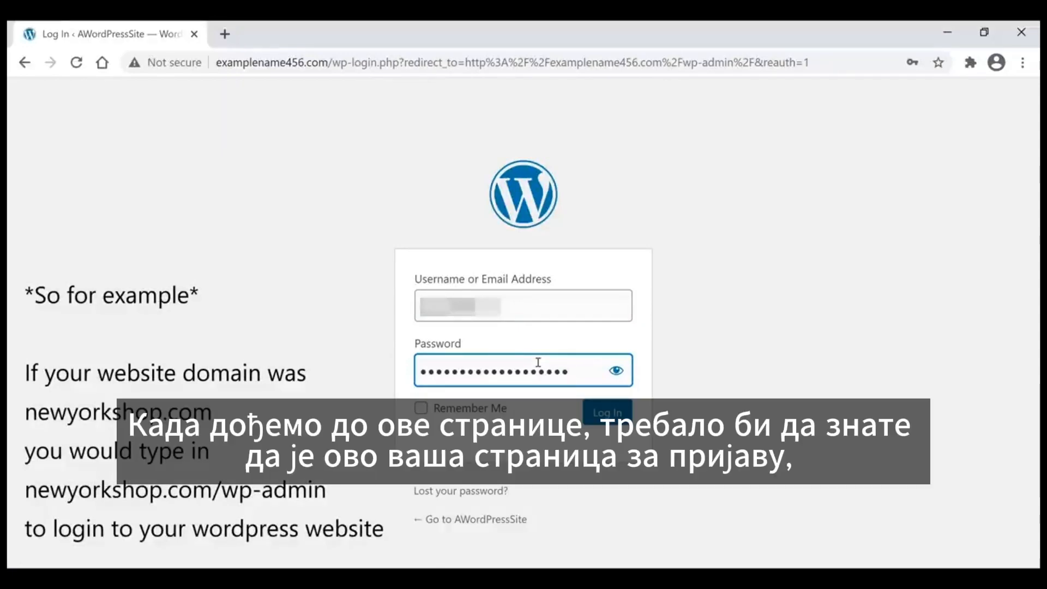
{"action": "type", "text": "•"}
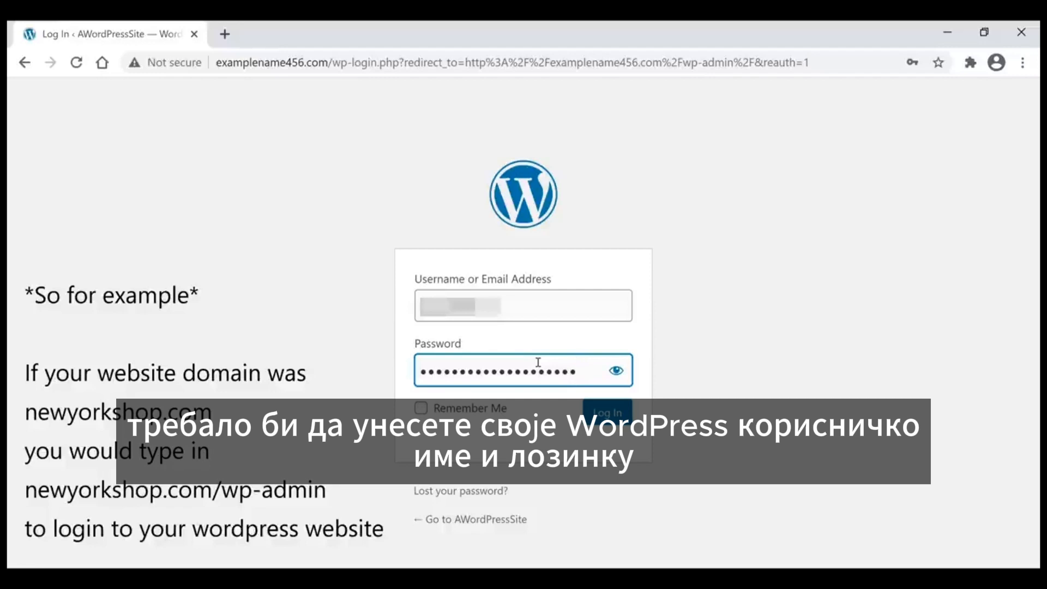
{"action": "type", "text": "•••"}
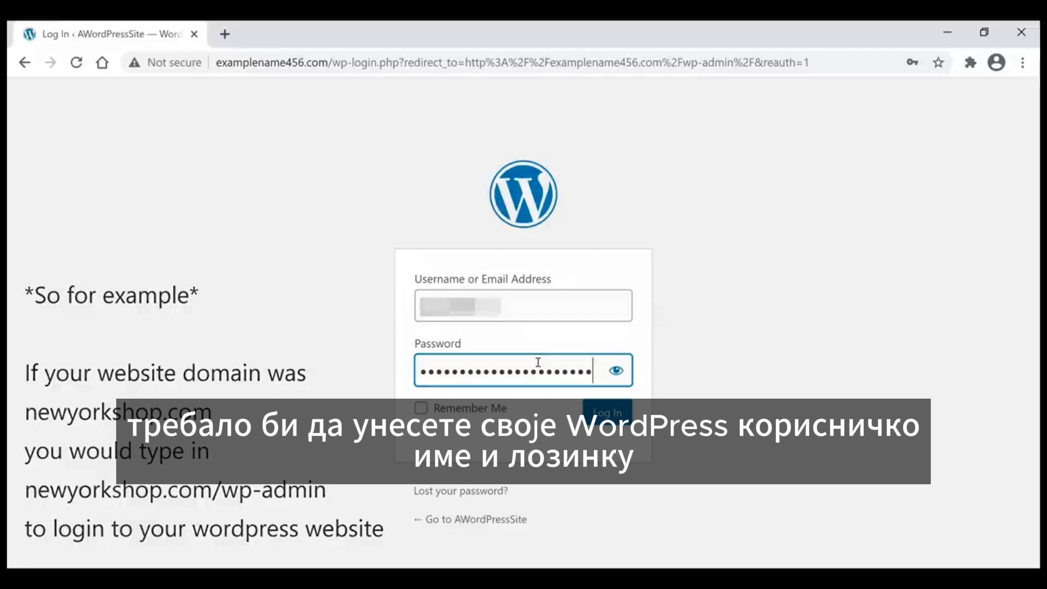
{"action": "type", "text": "•"}
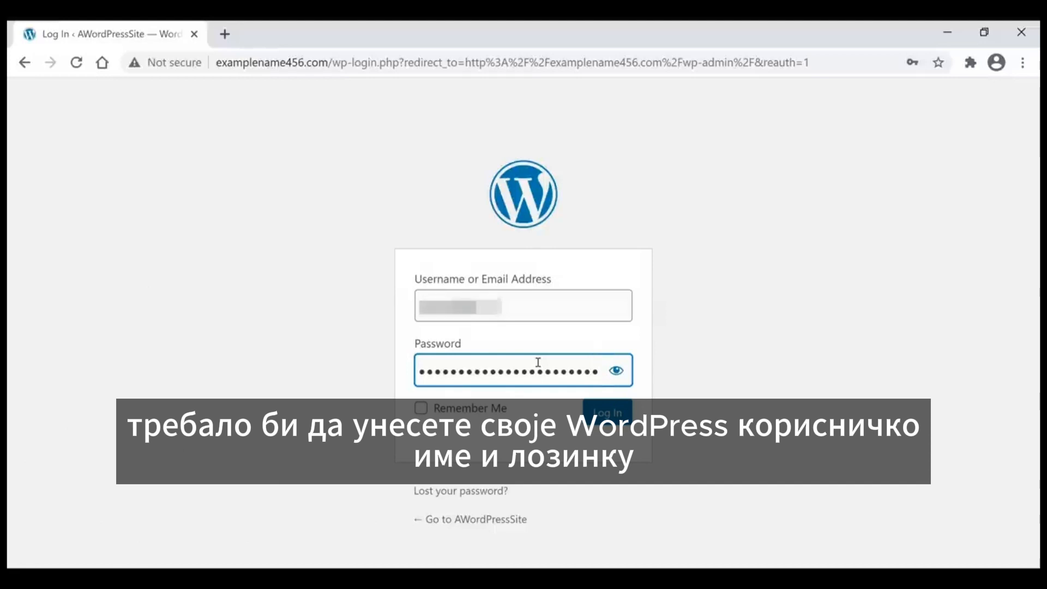
{"action": "key", "text": "Return"}
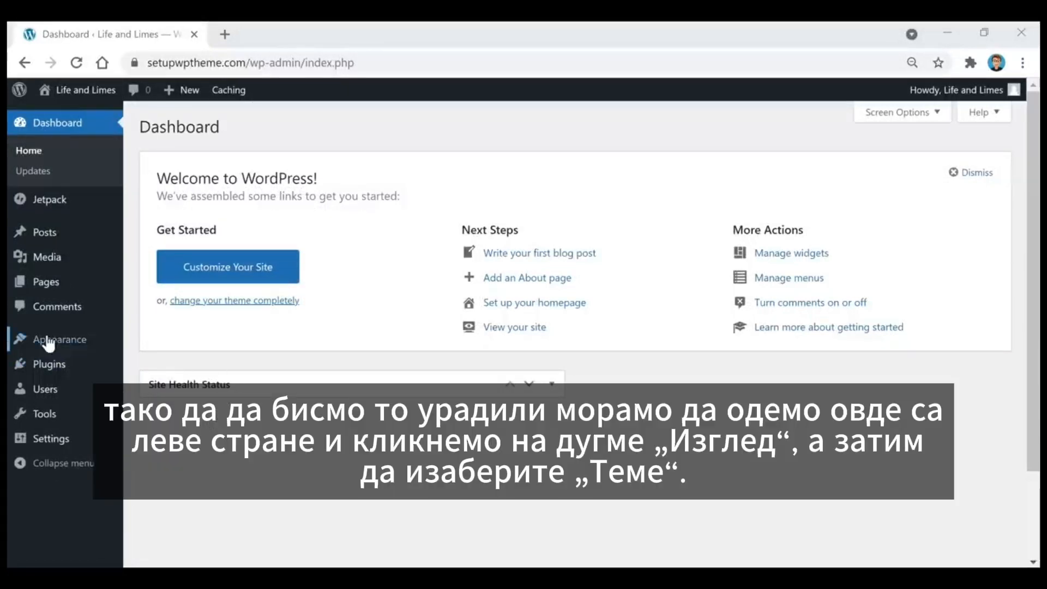
- Open the site's theme management and start adding a new theme
{"action": "mouse_move", "coordinate": [49, 349]}
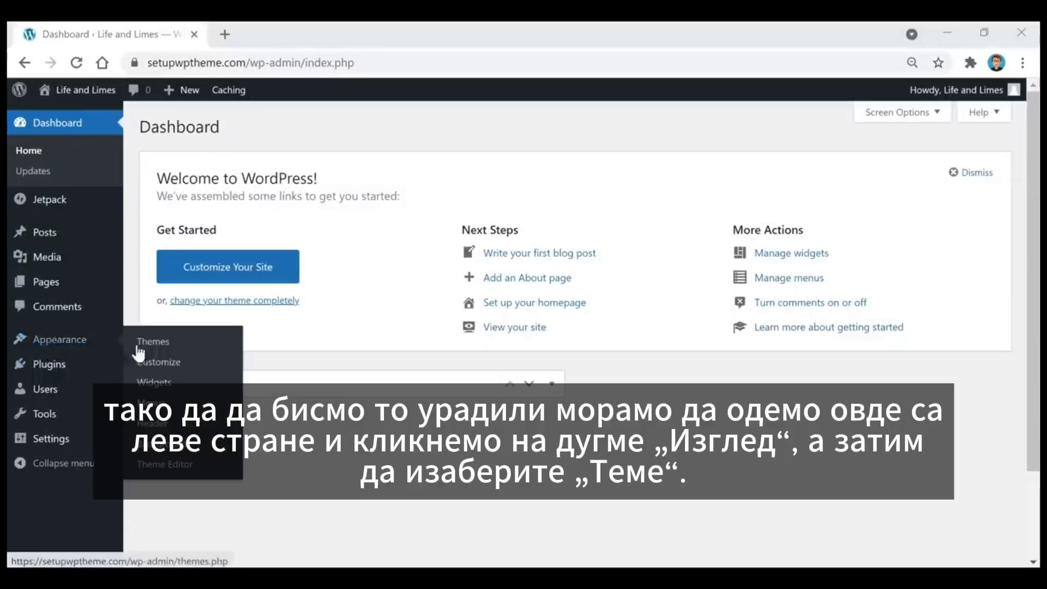
{"action": "left_click", "coordinate": [153, 342]}
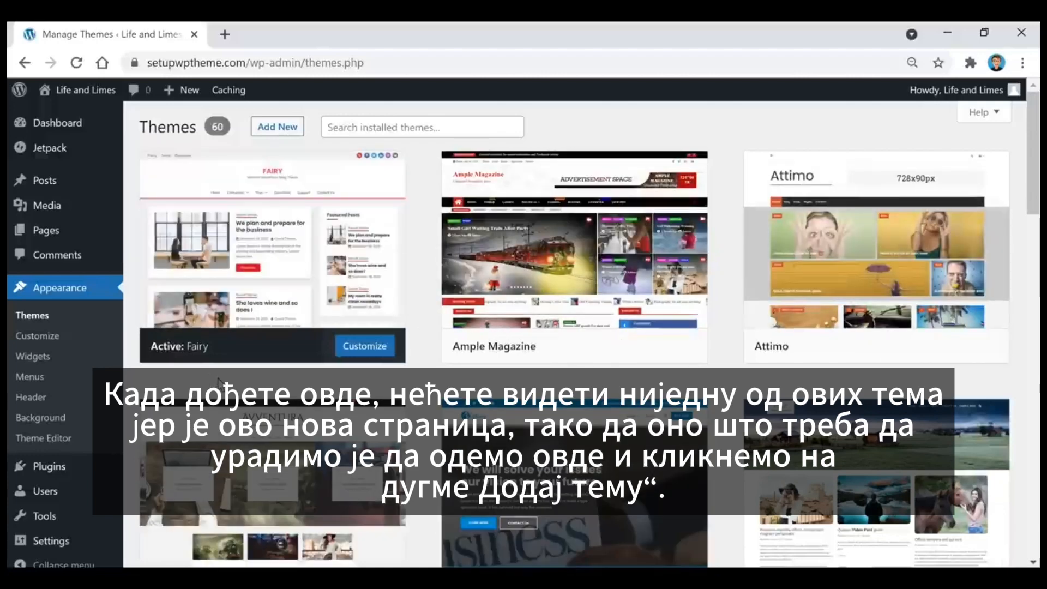
{"action": "left_click", "coordinate": [276, 131]}
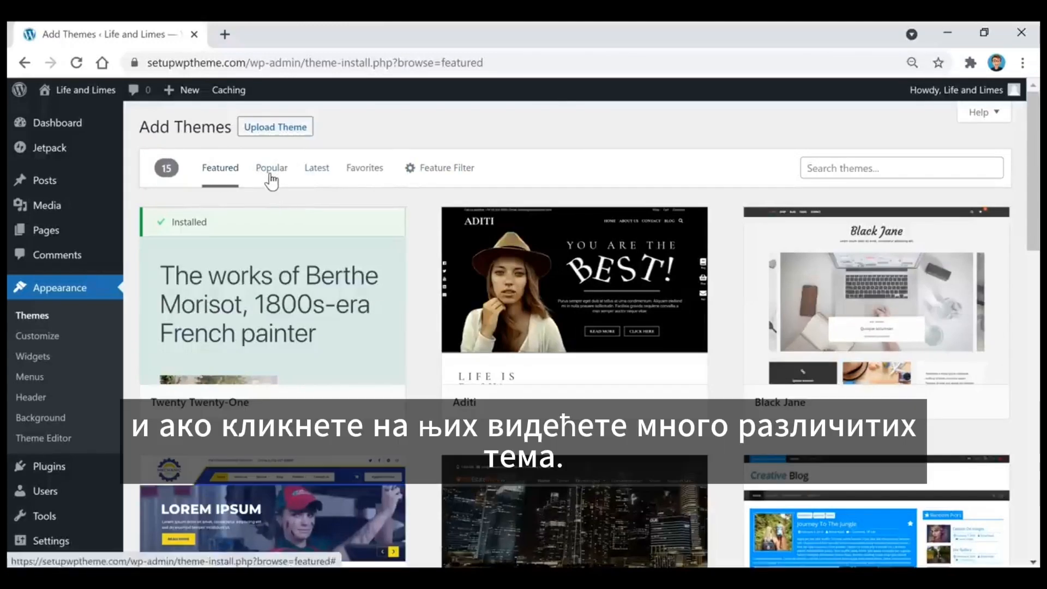
- Browse the popular and latest themes available for installation
{"action": "left_click", "coordinate": [270, 171]}
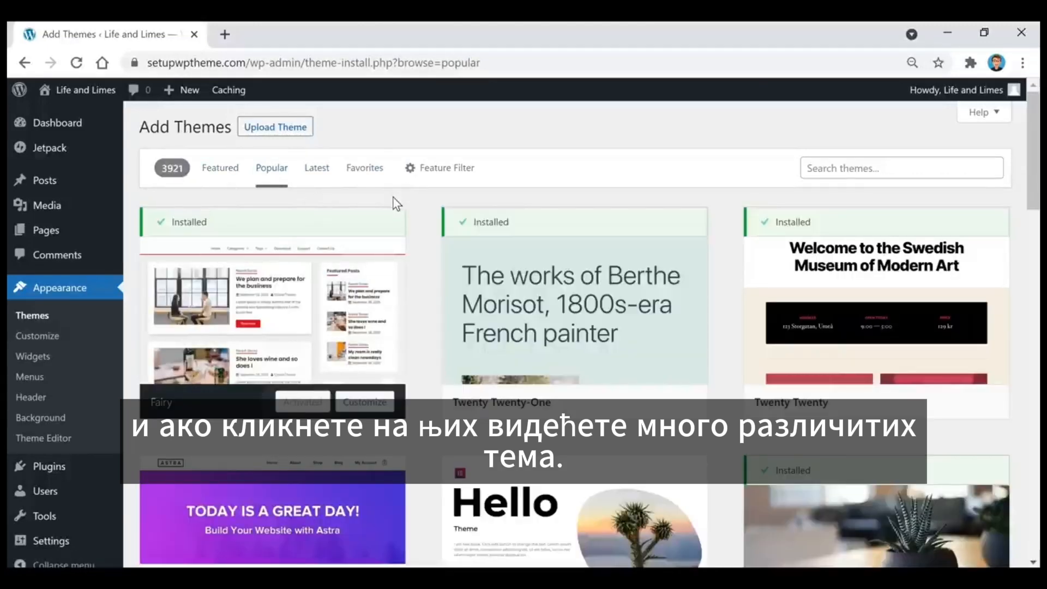
{"action": "left_click", "coordinate": [312, 174]}
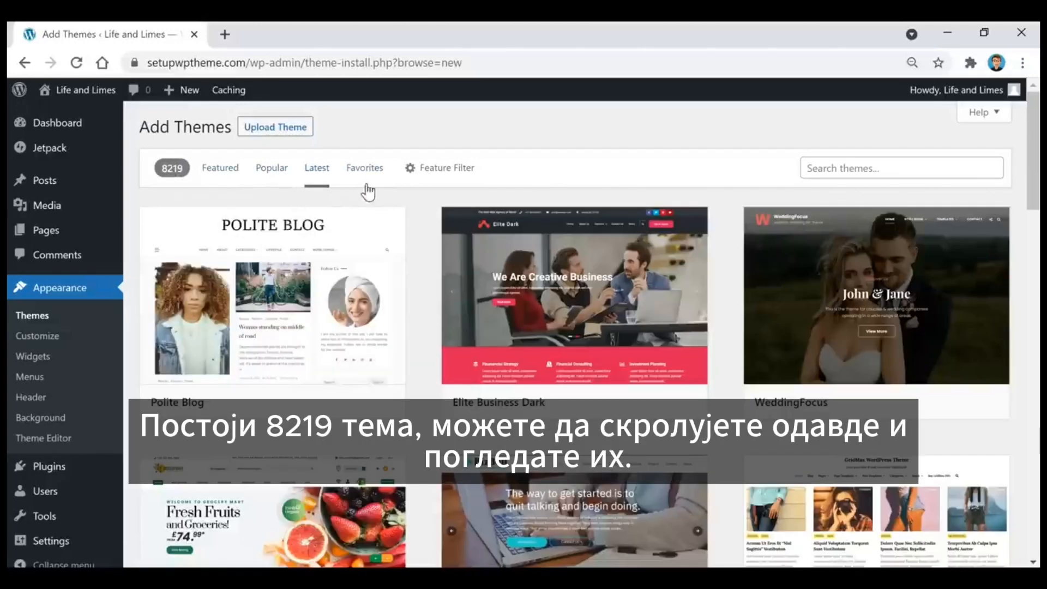
{"action": "scroll", "coordinate": [415, 218], "scroll_direction": "down", "scroll_amount": 6}
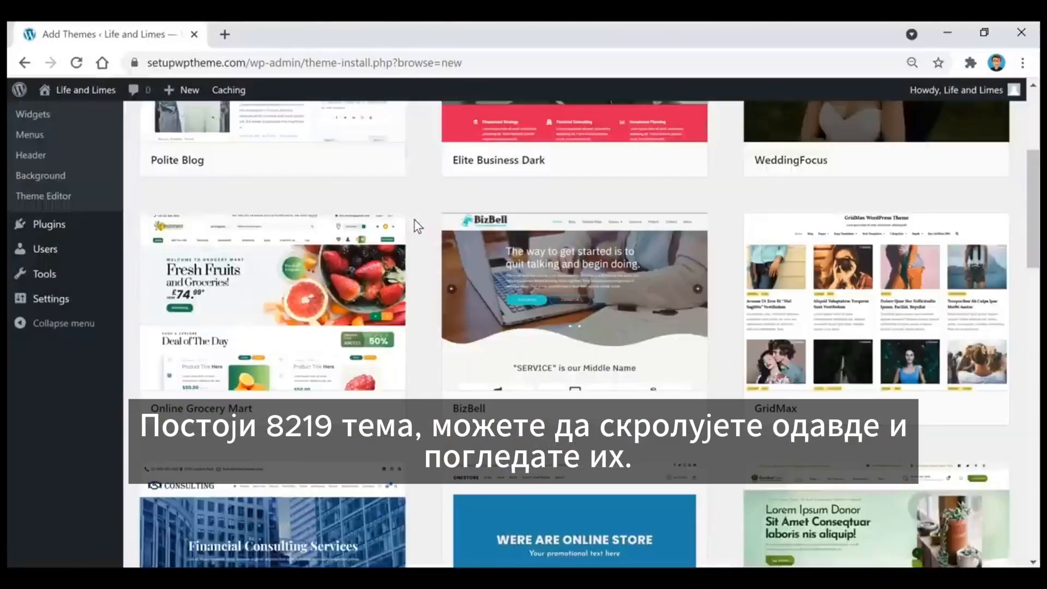
{"action": "scroll", "coordinate": [417, 225], "scroll_direction": "down", "scroll_amount": 8}
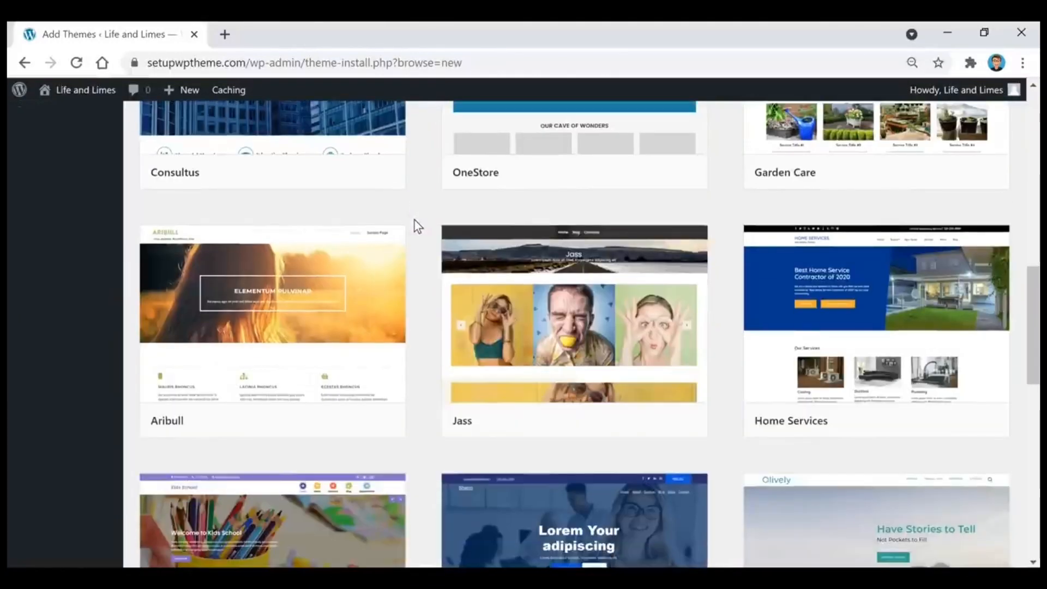
- Look through more of the latest themes and view the filter options for narrowing themes by subject, features and layout
{"action": "scroll", "coordinate": [417, 224], "scroll_direction": "down", "scroll_amount": 6}
{"action": "scroll", "coordinate": [415, 225], "scroll_direction": "down", "scroll_amount": 4}
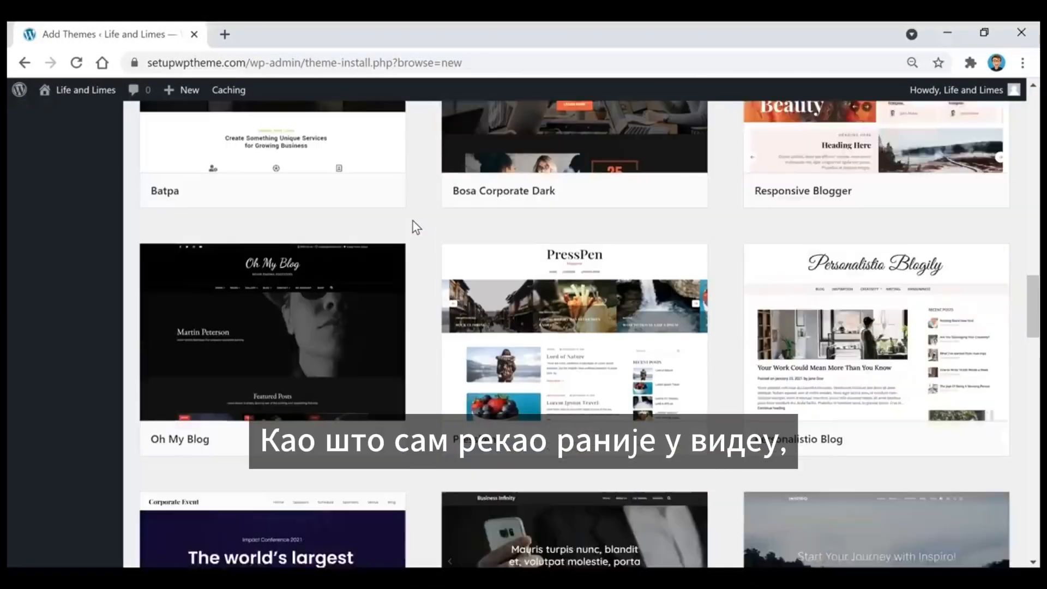
{"action": "scroll", "coordinate": [413, 222], "scroll_direction": "down", "scroll_amount": 5}
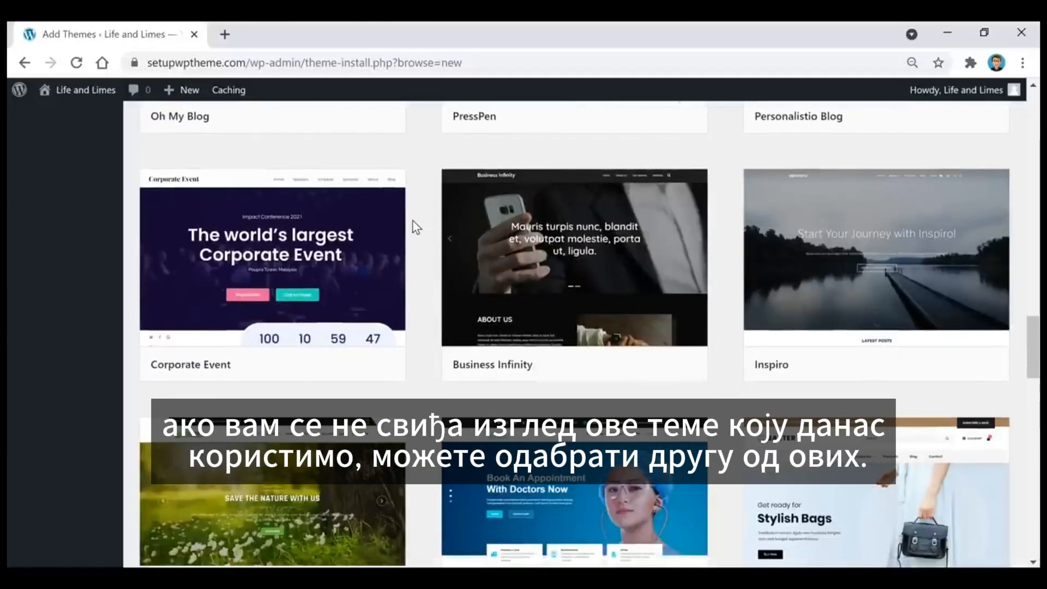
{"action": "scroll", "coordinate": [412, 221], "scroll_direction": "down", "scroll_amount": 2}
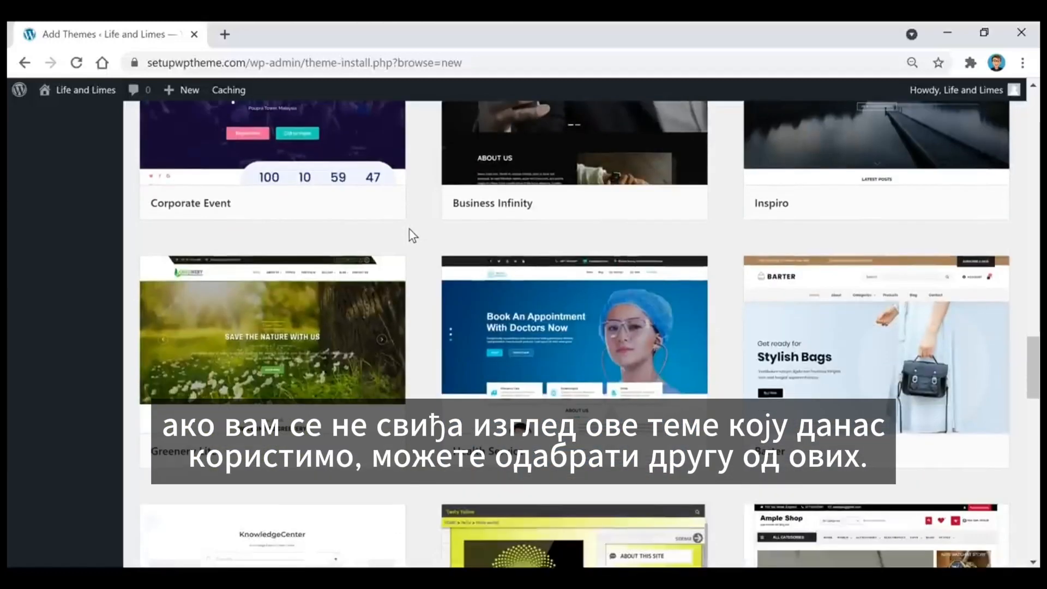
{"action": "scroll", "coordinate": [413, 235], "scroll_direction": "down", "scroll_amount": 5}
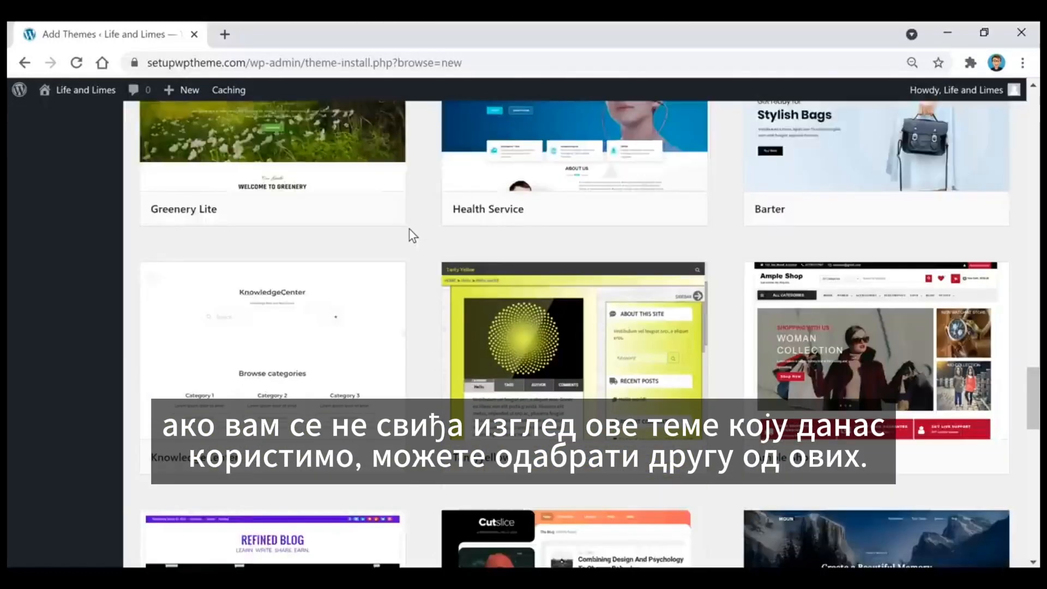
{"action": "scroll", "coordinate": [410, 230], "scroll_direction": "down", "scroll_amount": 8}
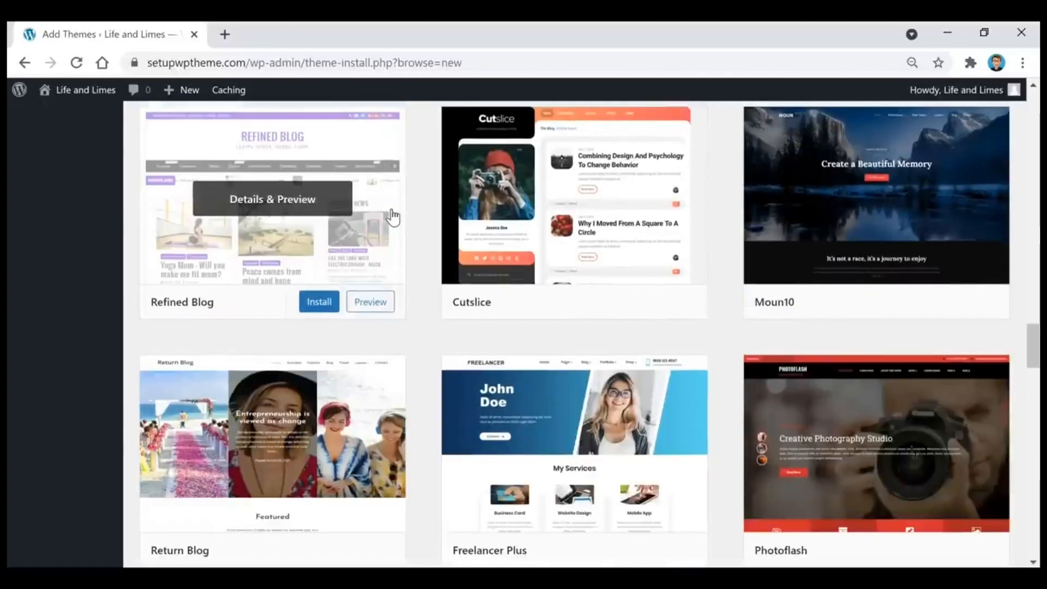
{"action": "scroll", "coordinate": [393, 216], "scroll_direction": "up", "scroll_amount": 20}
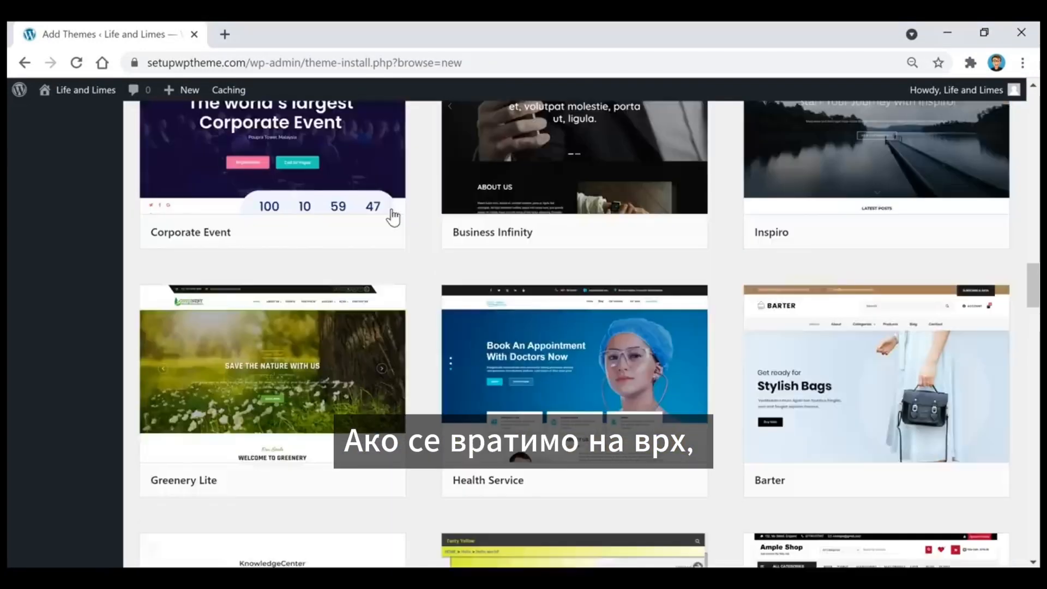
{"action": "scroll", "coordinate": [394, 224], "scroll_direction": "up", "scroll_amount": 10}
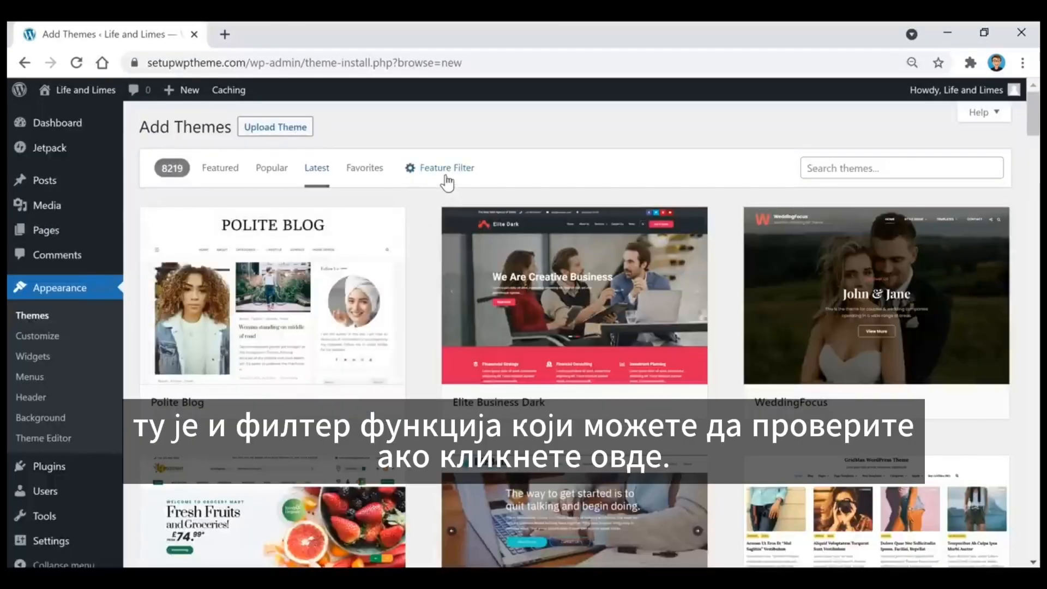
{"action": "left_click", "coordinate": [441, 173]}
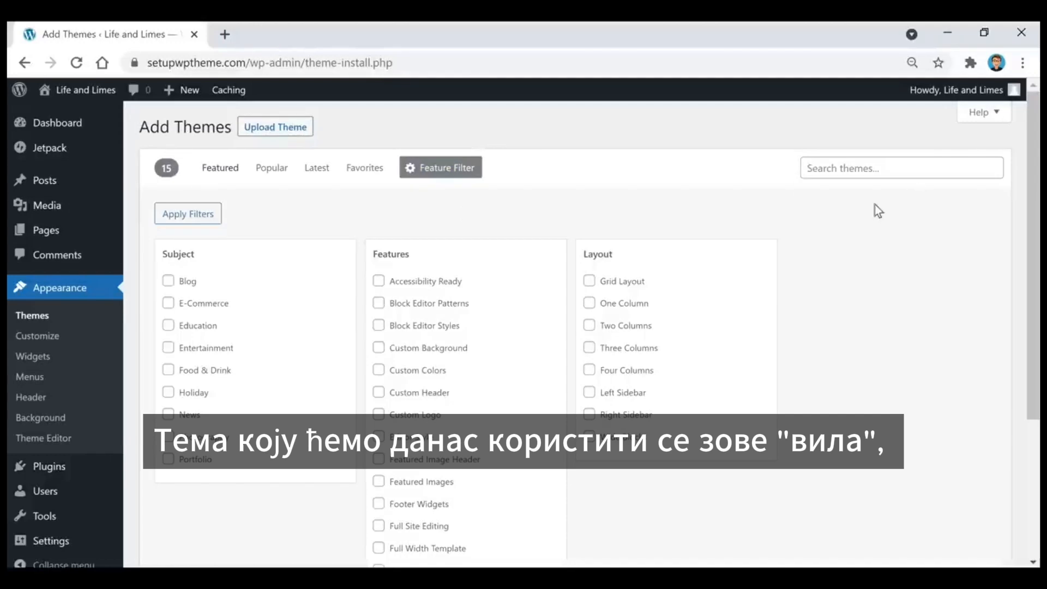
- Search the available themes for "fairy" and check for the Fairy theme among the site's installed themes
{"action": "left_click", "coordinate": [866, 168]}
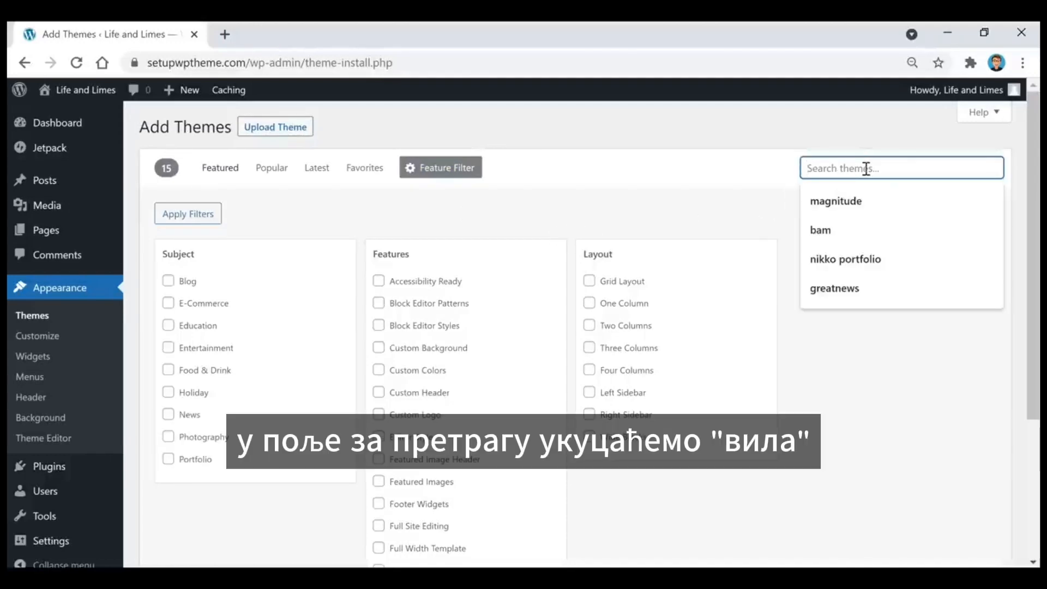
{"action": "type", "text": "fairy"}
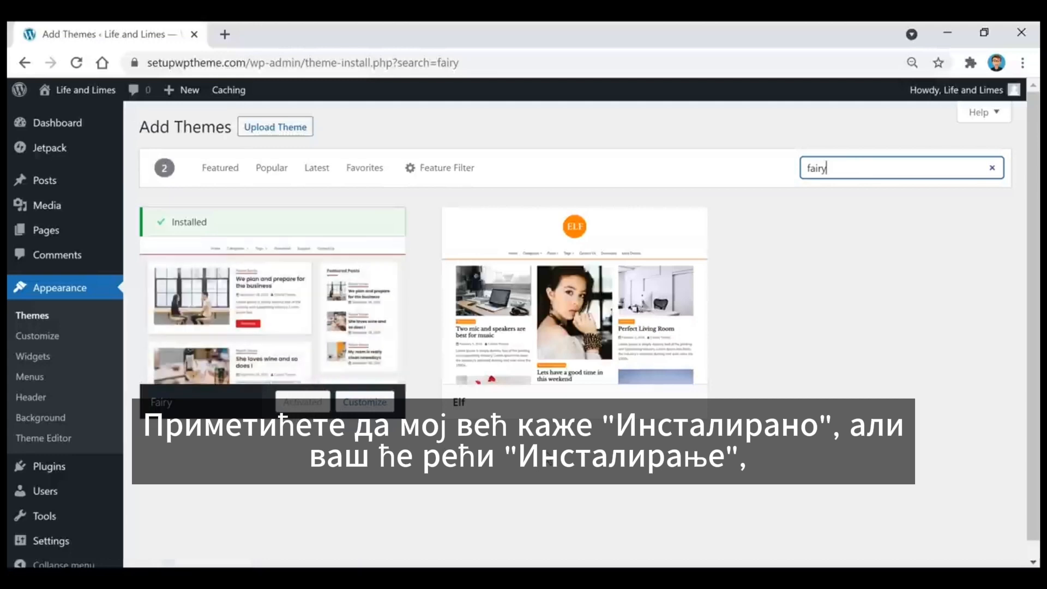
{"action": "mouse_move", "coordinate": [634, 408]}
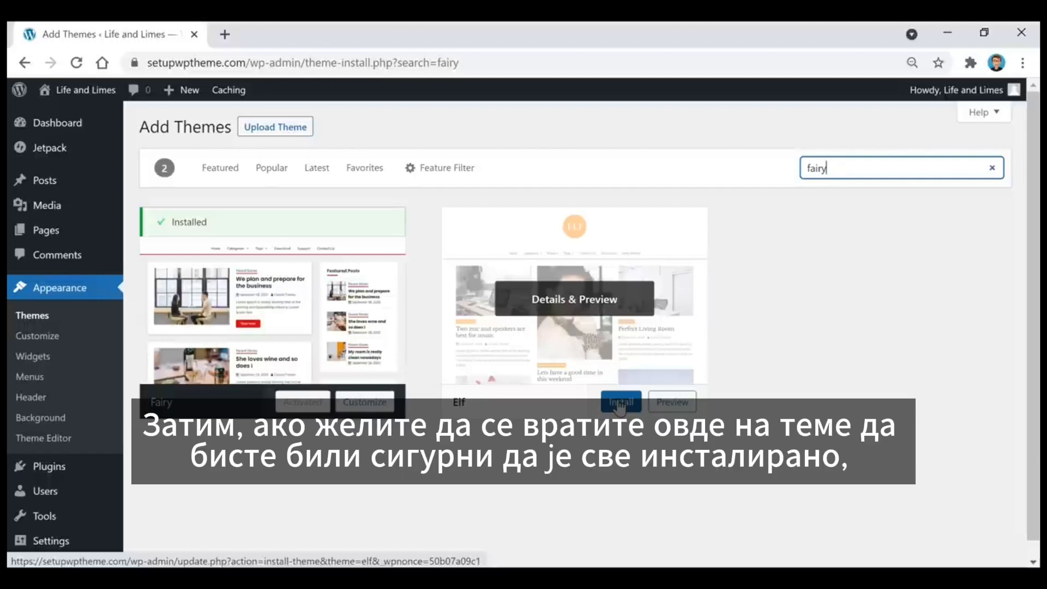
{"action": "left_click", "coordinate": [30, 322]}
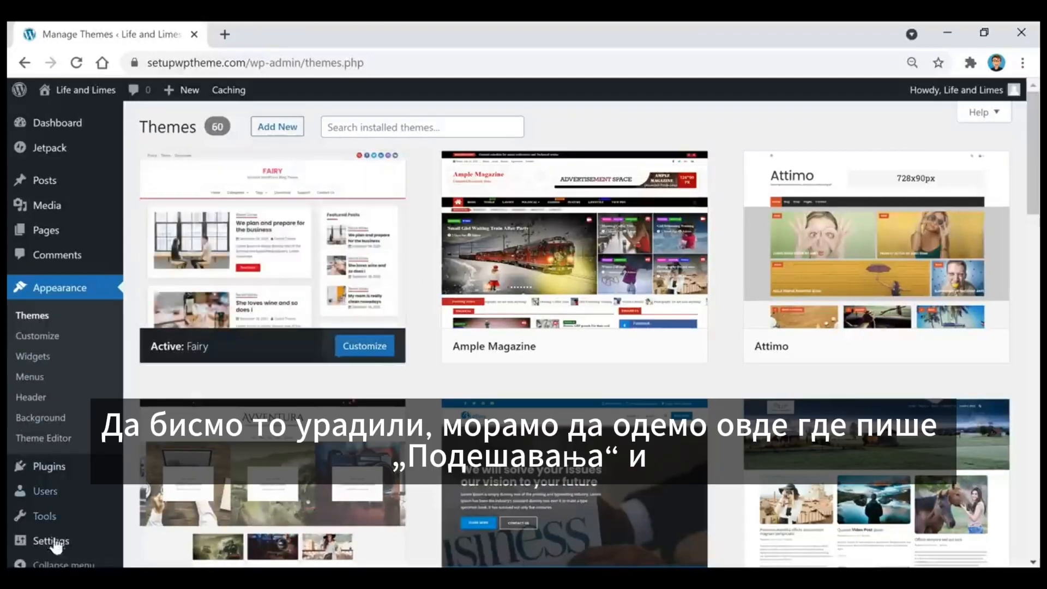
- Review the site title, tagline and remaining options in the general settings, and return to the dashboard
{"action": "mouse_move", "coordinate": [58, 547]}
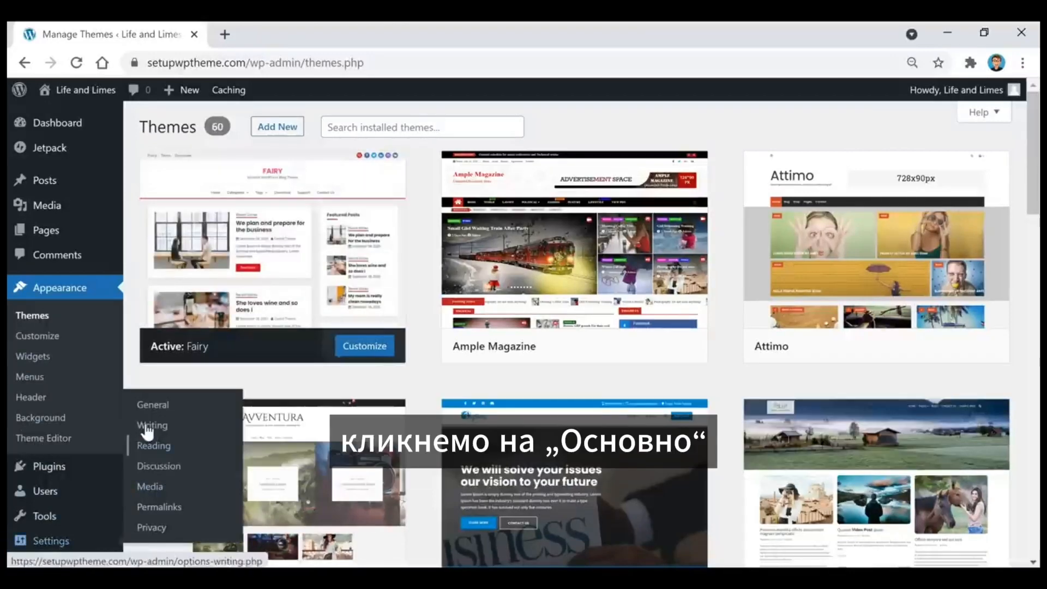
{"action": "left_click", "coordinate": [153, 406]}
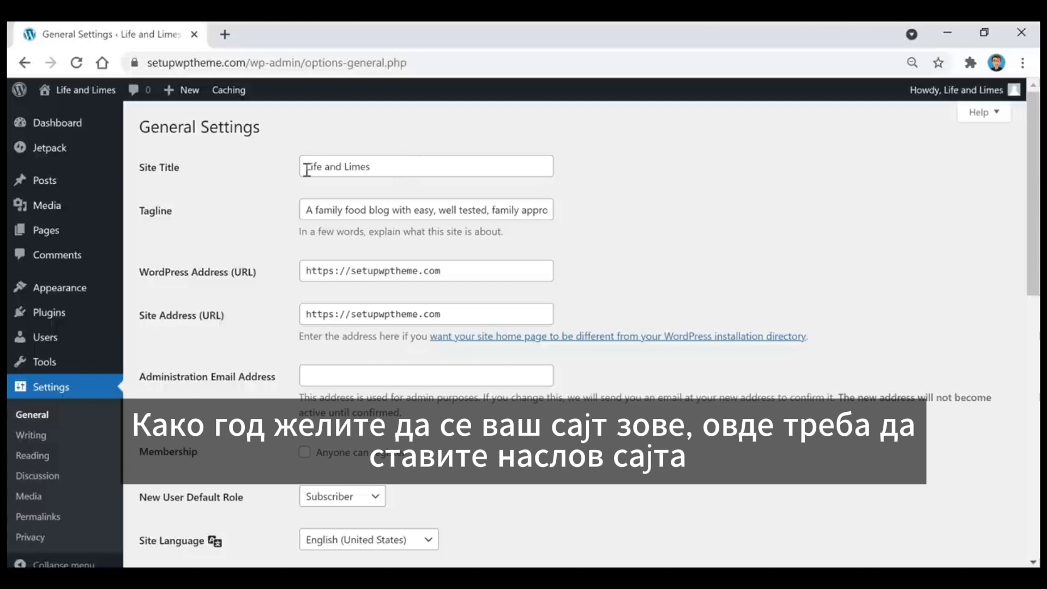
{"action": "left_click", "coordinate": [399, 168]}
{"action": "left_click", "coordinate": [459, 135]}
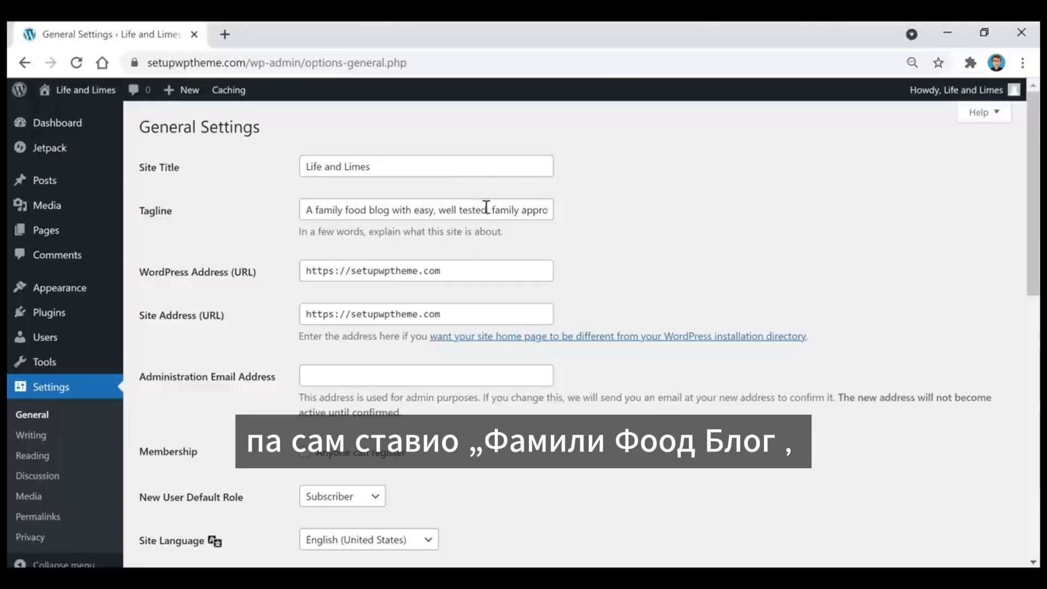
{"action": "left_click_drag", "start_coordinate": [468, 210], "coordinate": [571, 208]}
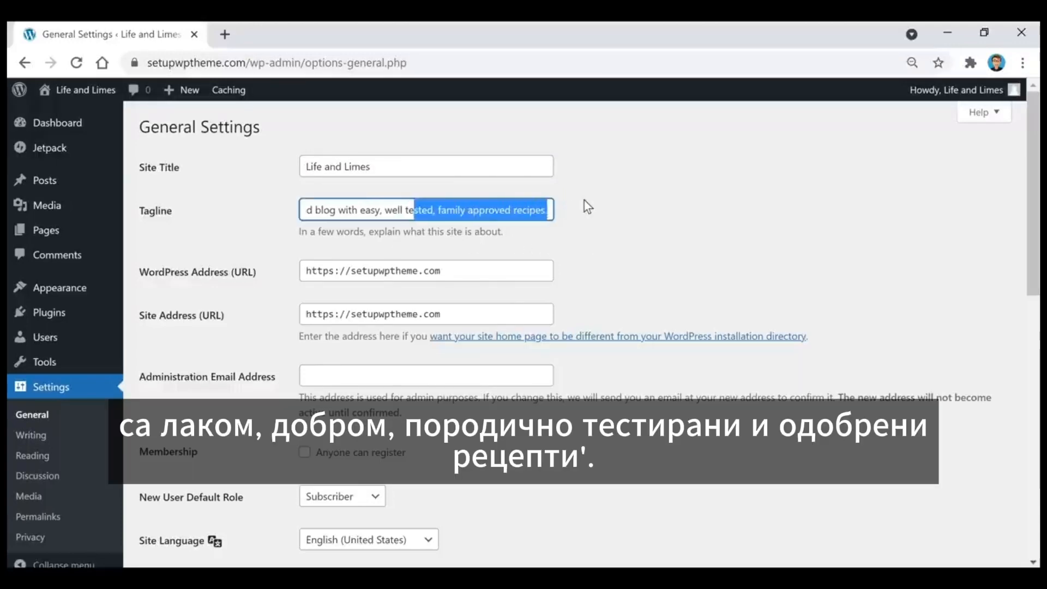
{"action": "left_click", "coordinate": [584, 218]}
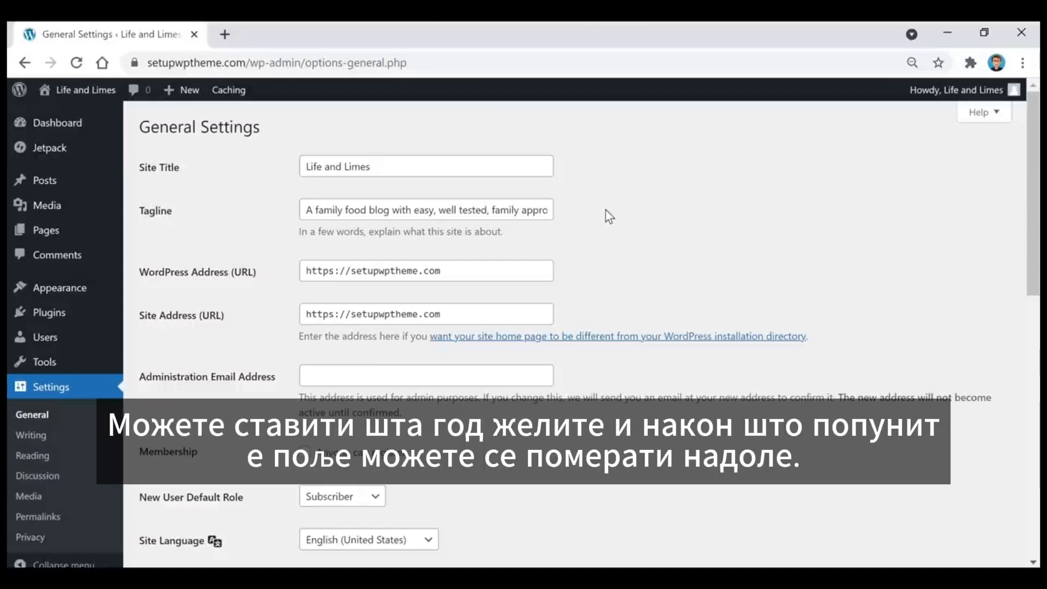
{"action": "scroll", "coordinate": [676, 143], "scroll_direction": "down", "scroll_amount": 12}
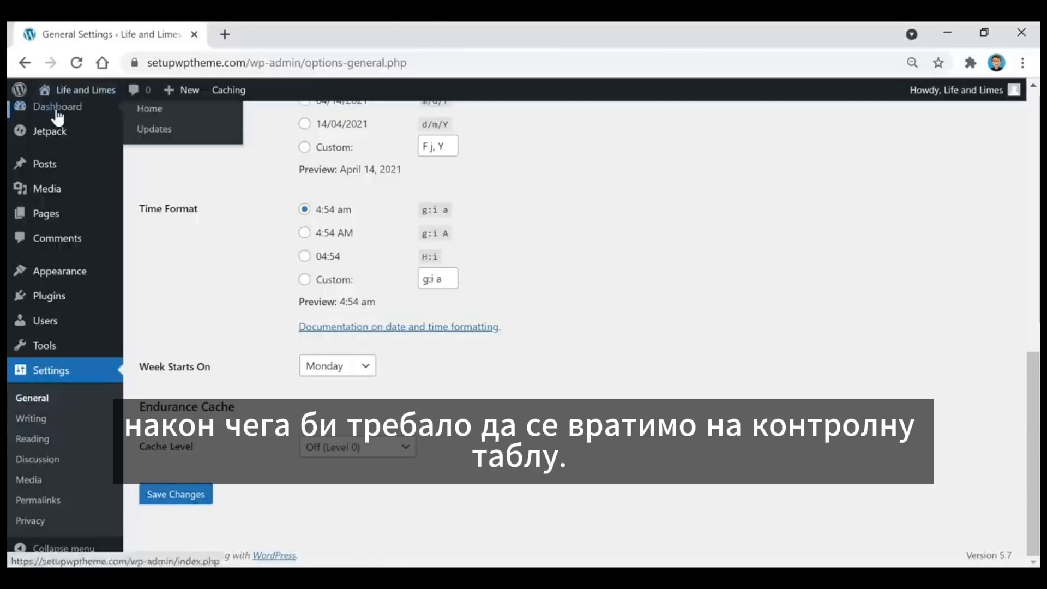
{"action": "left_click", "coordinate": [24, 110]}
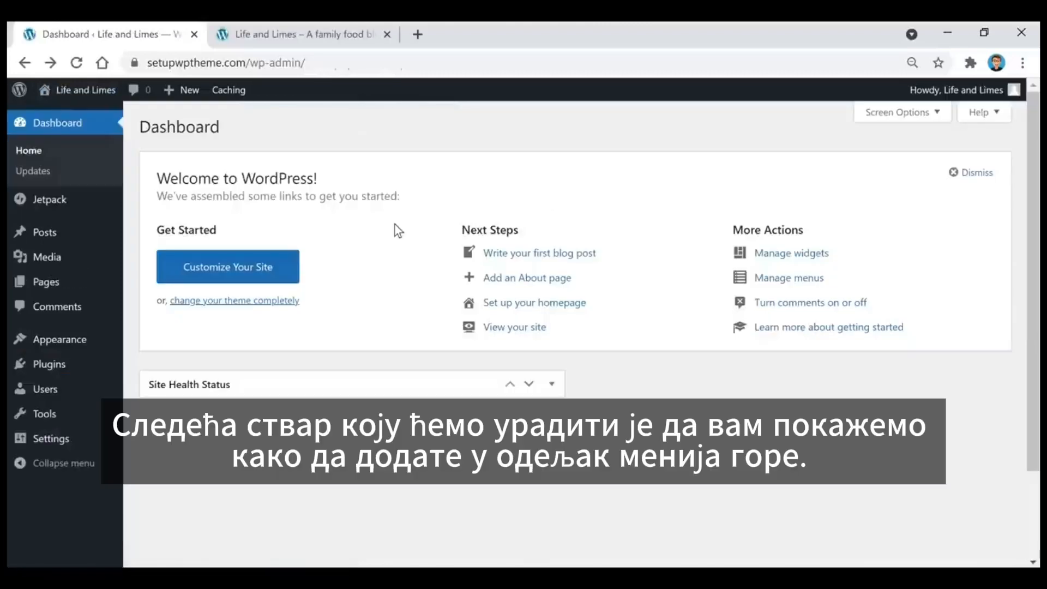
- Check the navigation menu on the live site and open the post categories in the site's admin area
{"action": "left_click", "coordinate": [279, 34]}
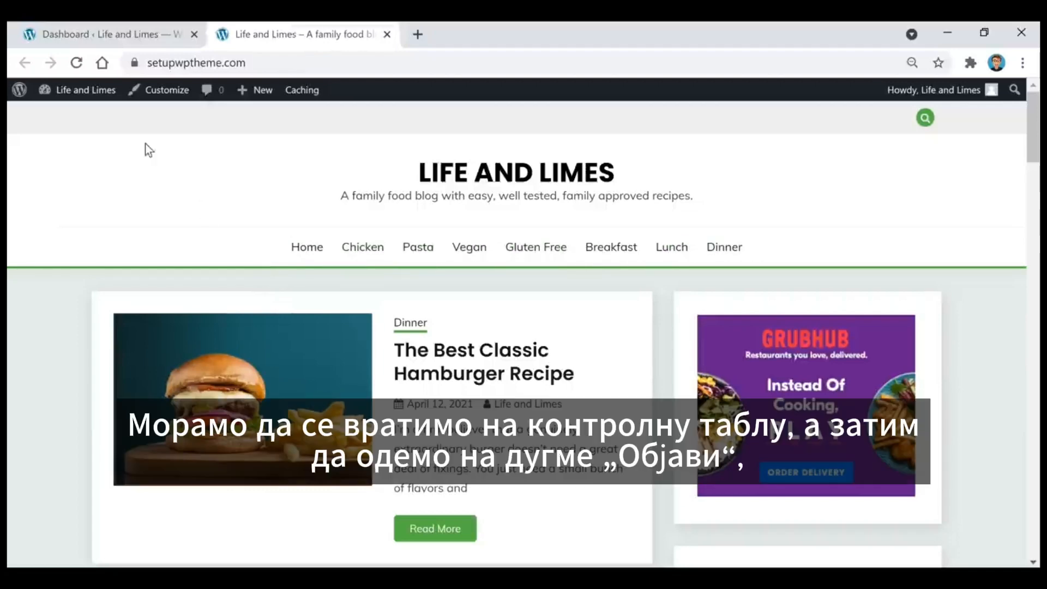
{"action": "left_click", "coordinate": [111, 40]}
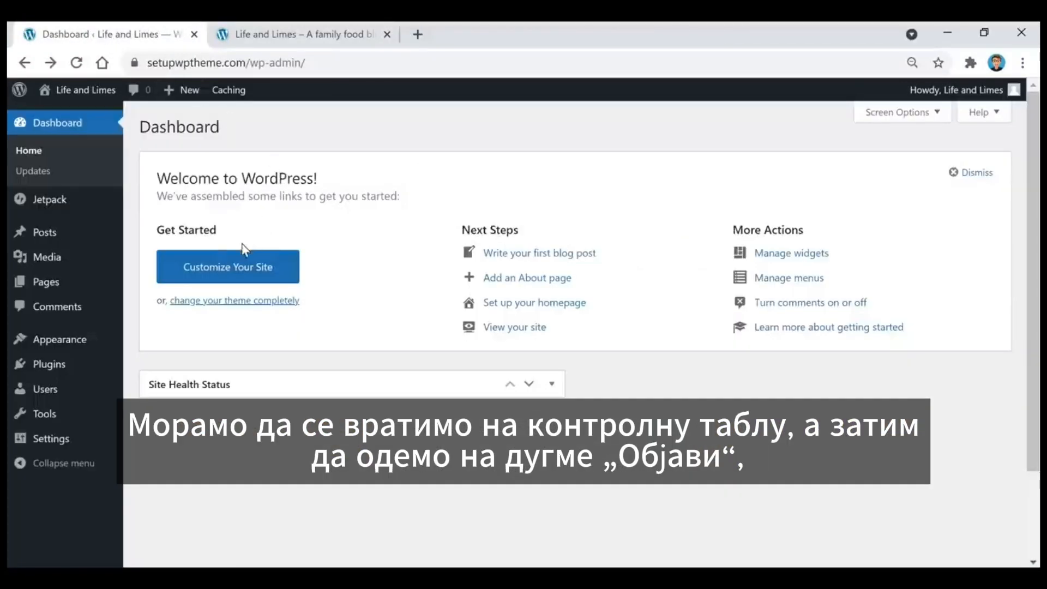
{"action": "mouse_move", "coordinate": [55, 238]}
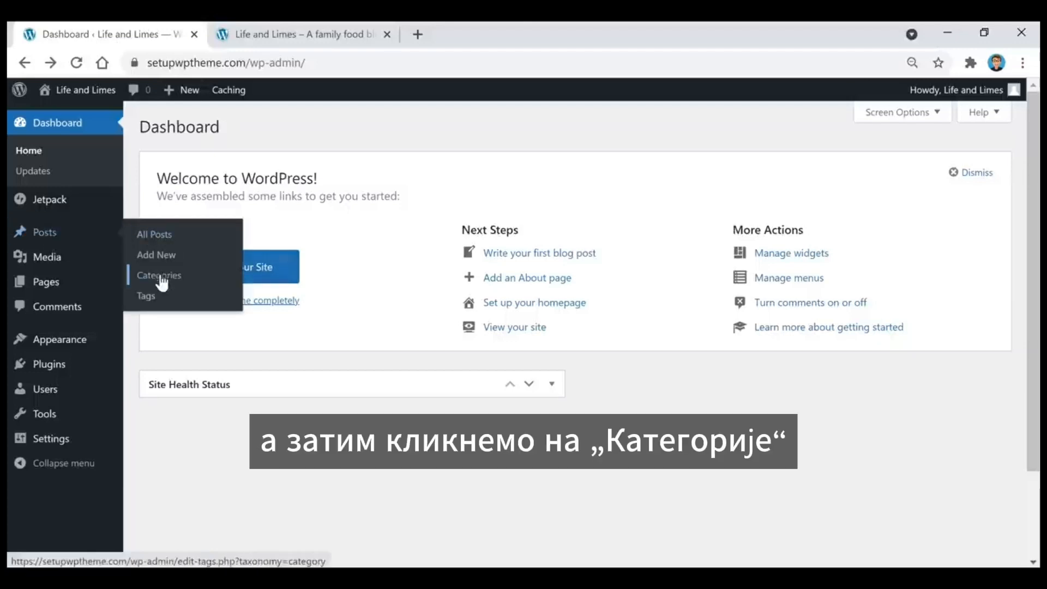
{"action": "left_click", "coordinate": [160, 278]}
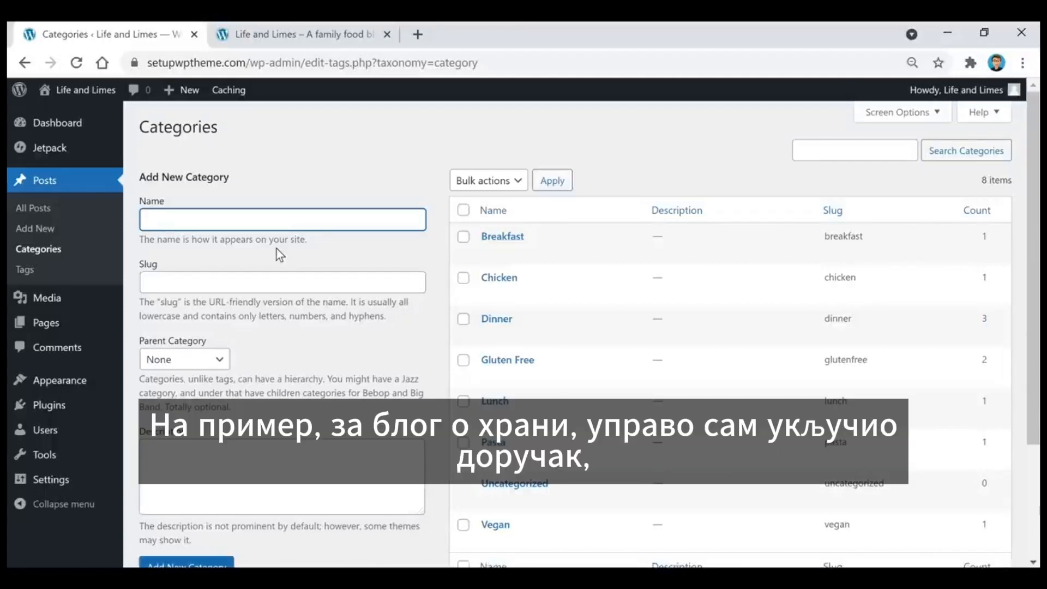
{"action": "mouse_move", "coordinate": [495, 263]}
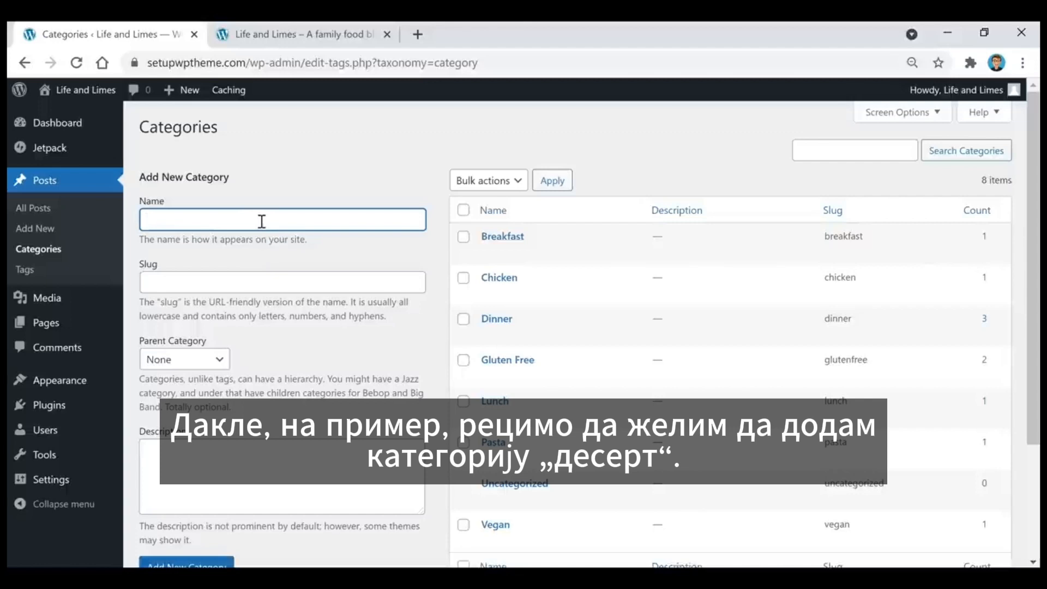
- Add a new post category named "Dessert" with no slug, parent category or description entered
{"action": "type", "text": "Dessert"}
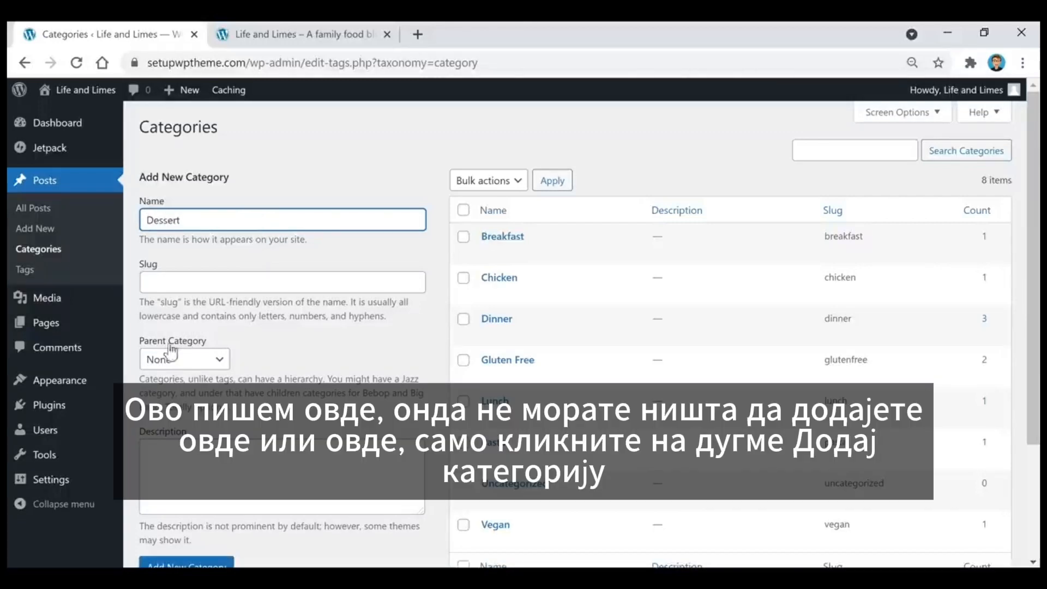
{"action": "scroll", "coordinate": [350, 304], "scroll_direction": "down", "scroll_amount": 1}
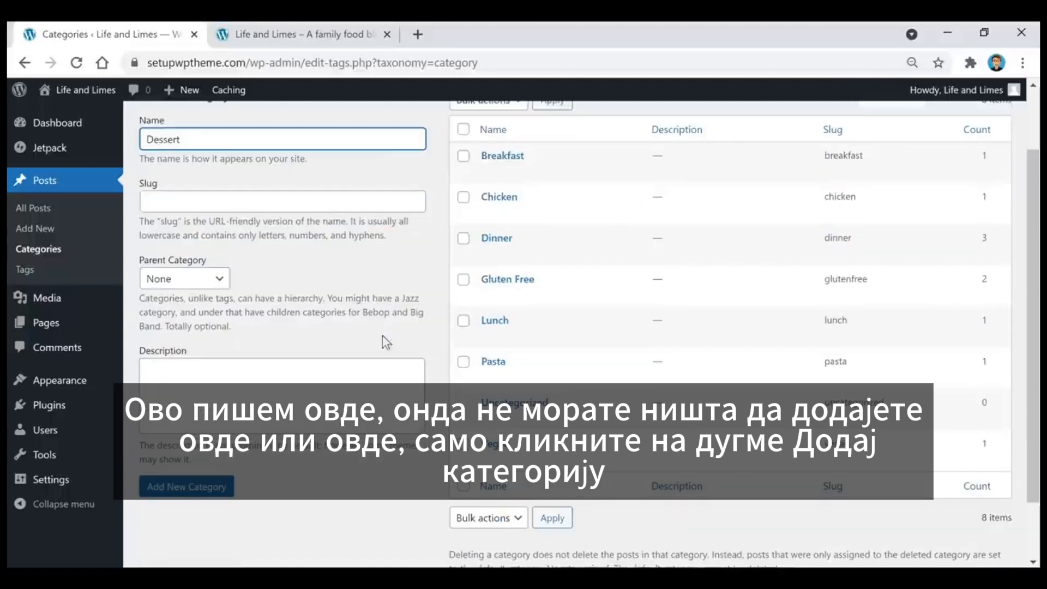
{"action": "left_click", "coordinate": [206, 493]}
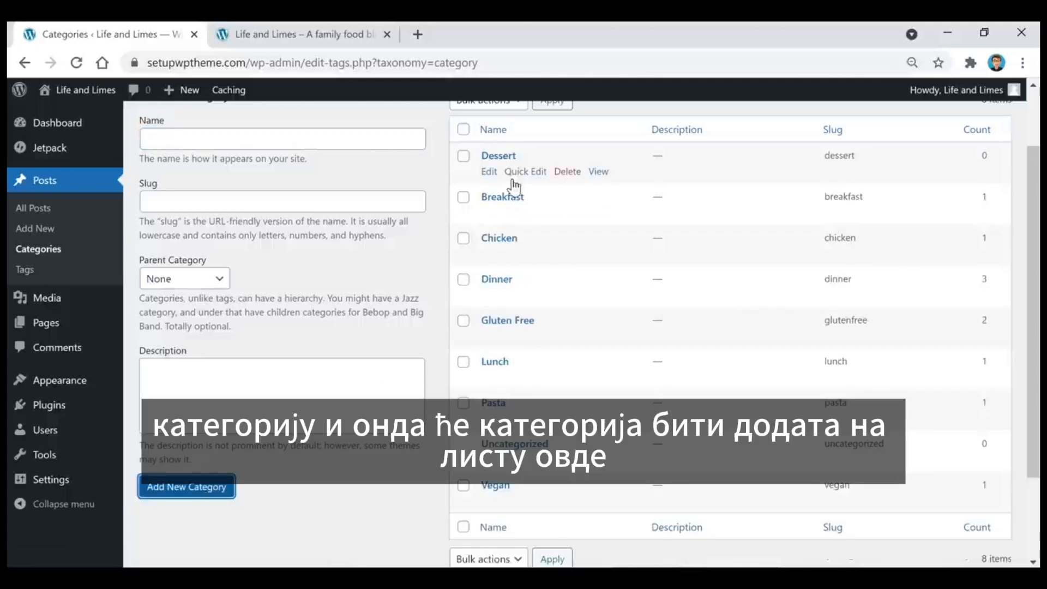
- Delete the Dessert category from the category list with a bulk action
{"action": "scroll", "coordinate": [510, 186], "scroll_direction": "up", "scroll_amount": 2}
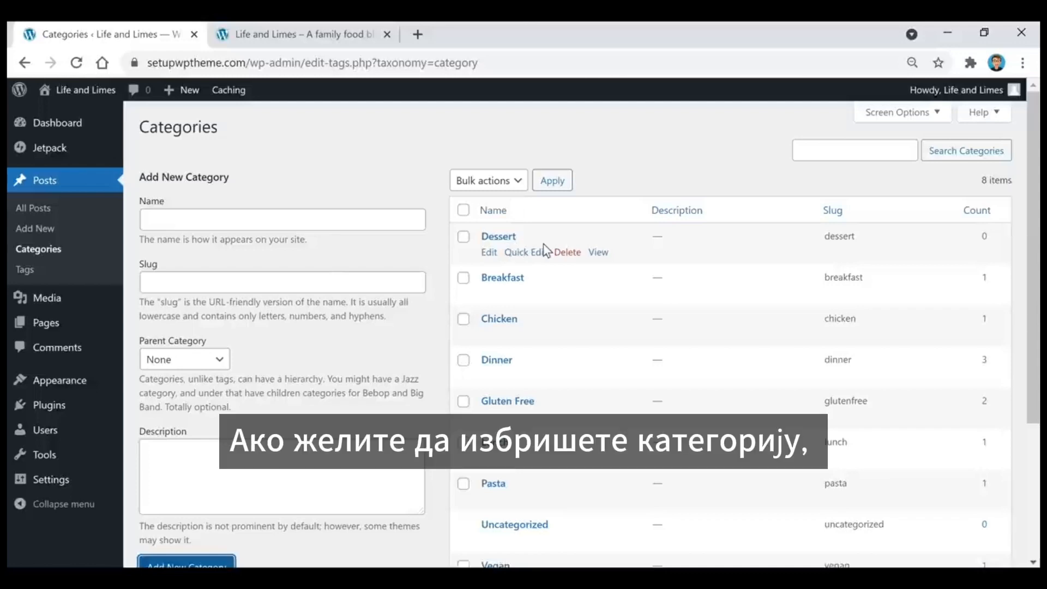
{"action": "left_click", "coordinate": [463, 238]}
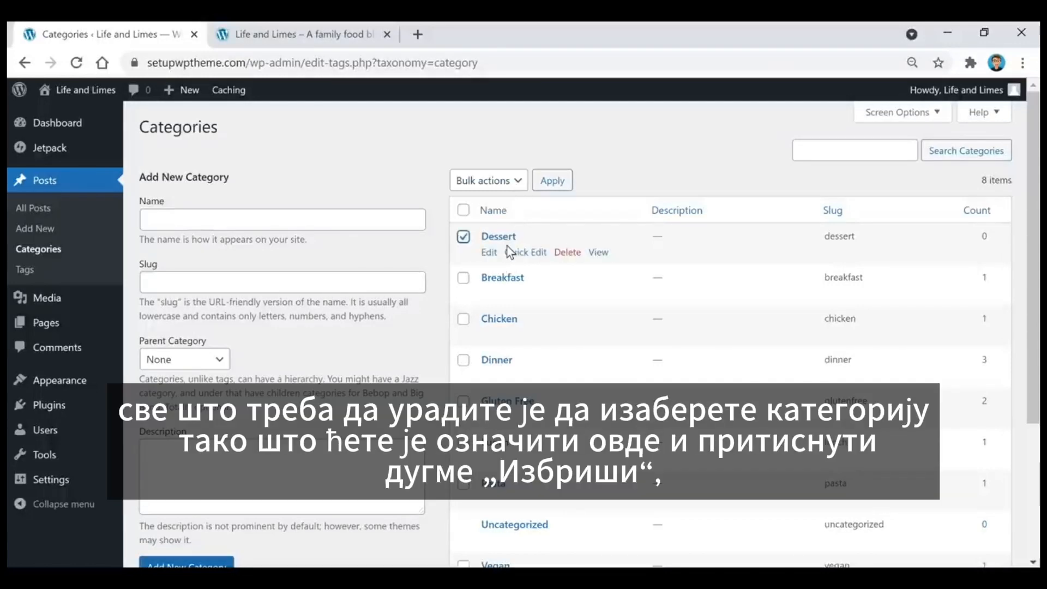
{"action": "left_click", "coordinate": [523, 183]}
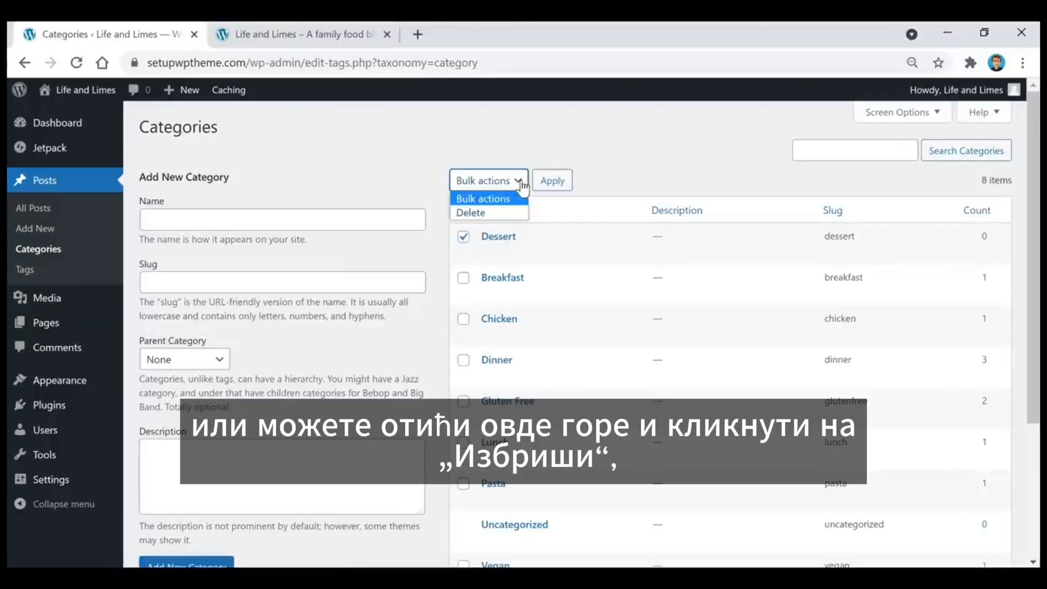
{"action": "left_click", "coordinate": [469, 212]}
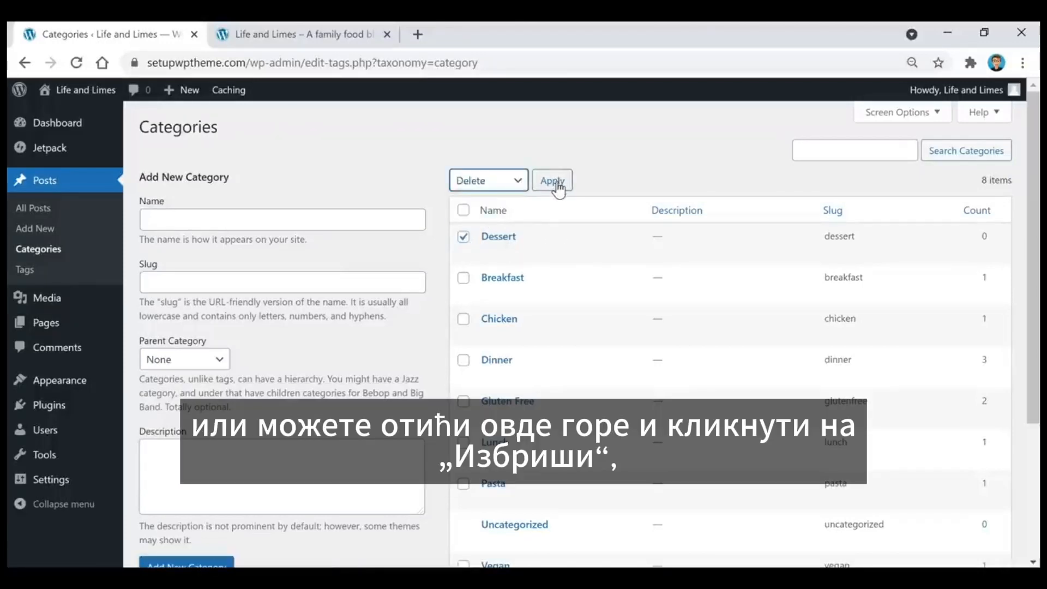
{"action": "left_click", "coordinate": [557, 184]}
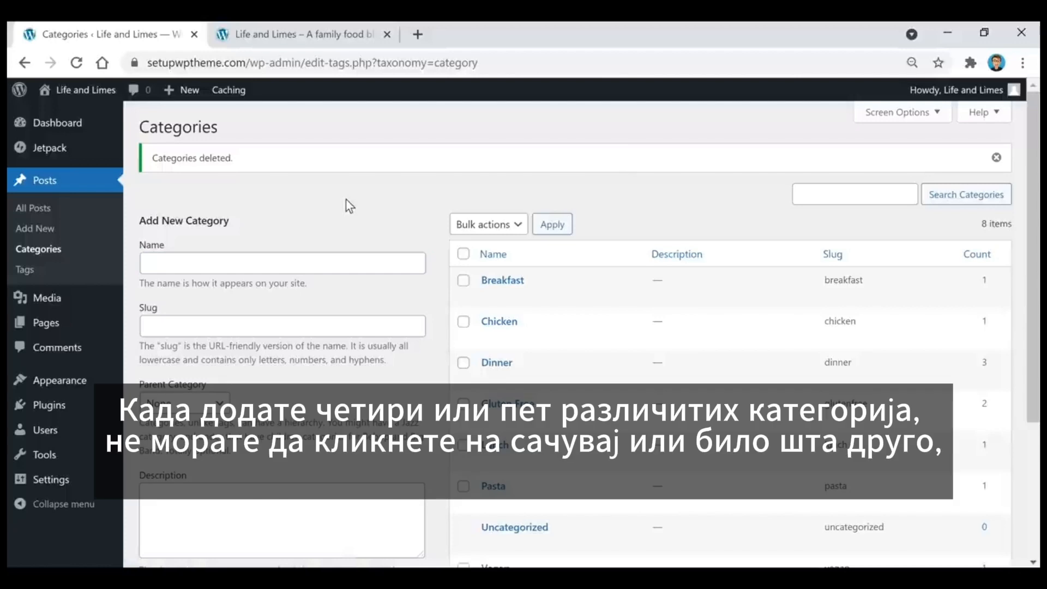
- Check the list of post categories and open the site's menu editor
{"action": "scroll", "coordinate": [345, 202], "scroll_direction": "down", "scroll_amount": 3}
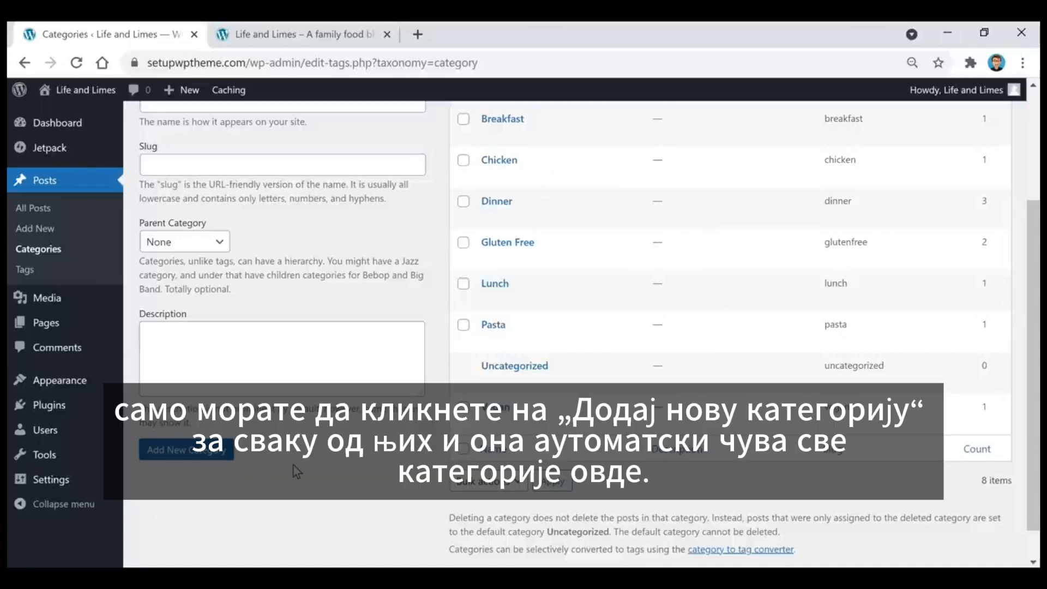
{"action": "scroll", "coordinate": [336, 471], "scroll_direction": "up", "scroll_amount": 3}
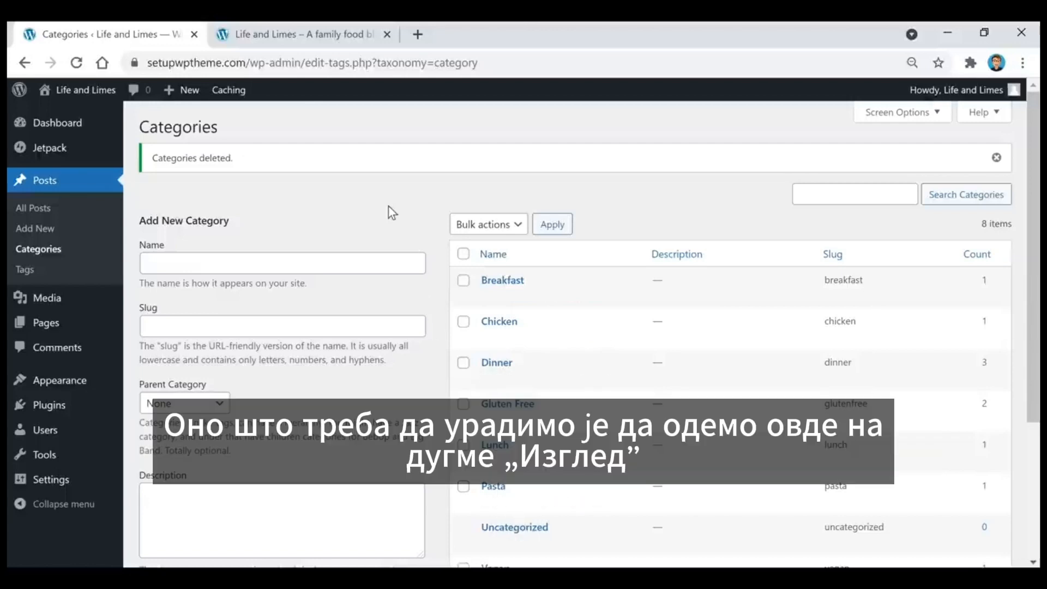
{"action": "mouse_move", "coordinate": [62, 382]}
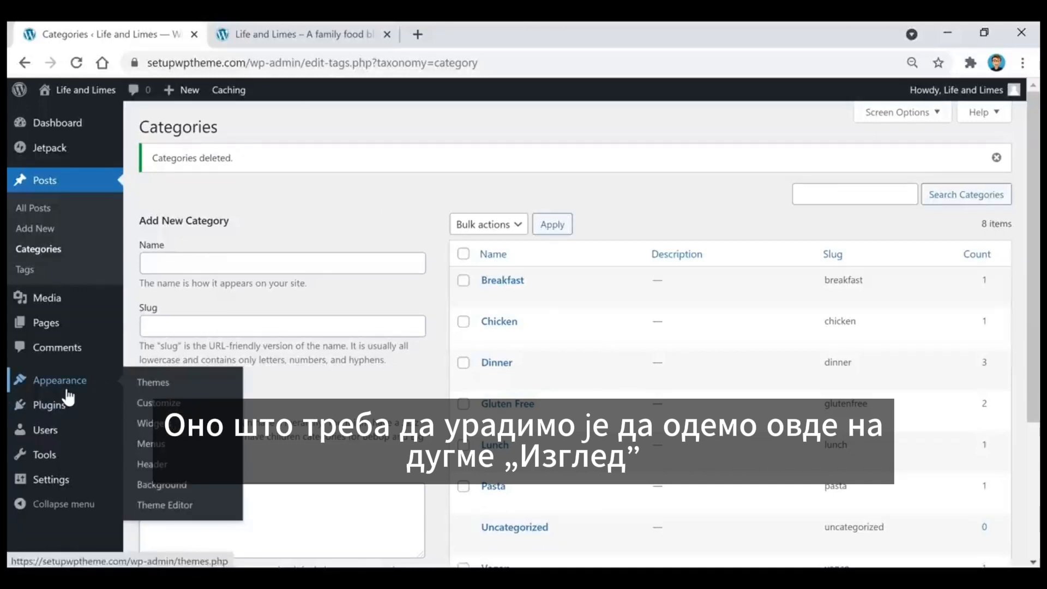
{"action": "left_click", "coordinate": [158, 447]}
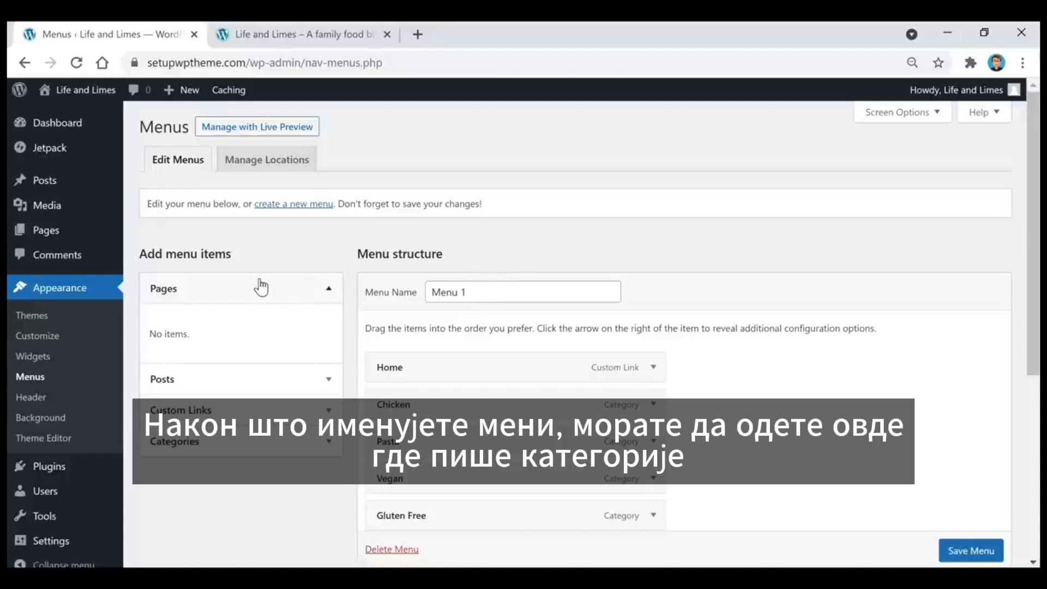
- Select the Dinner, Gluten Free and Lunch categories as items to add to Menu 1
{"action": "left_click", "coordinate": [299, 449]}
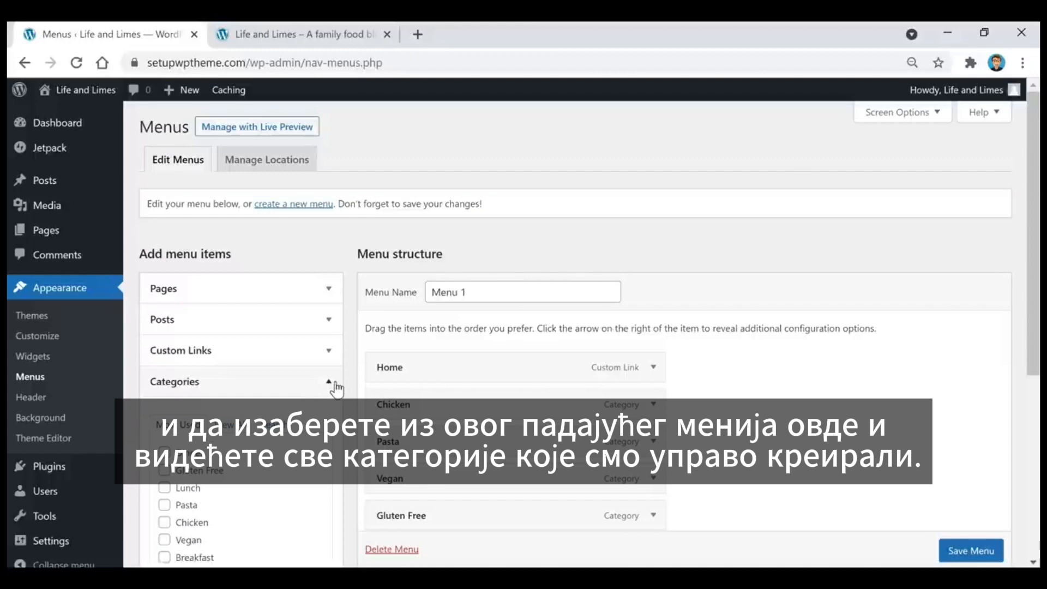
{"action": "scroll", "coordinate": [333, 389], "scroll_direction": "down", "scroll_amount": 3}
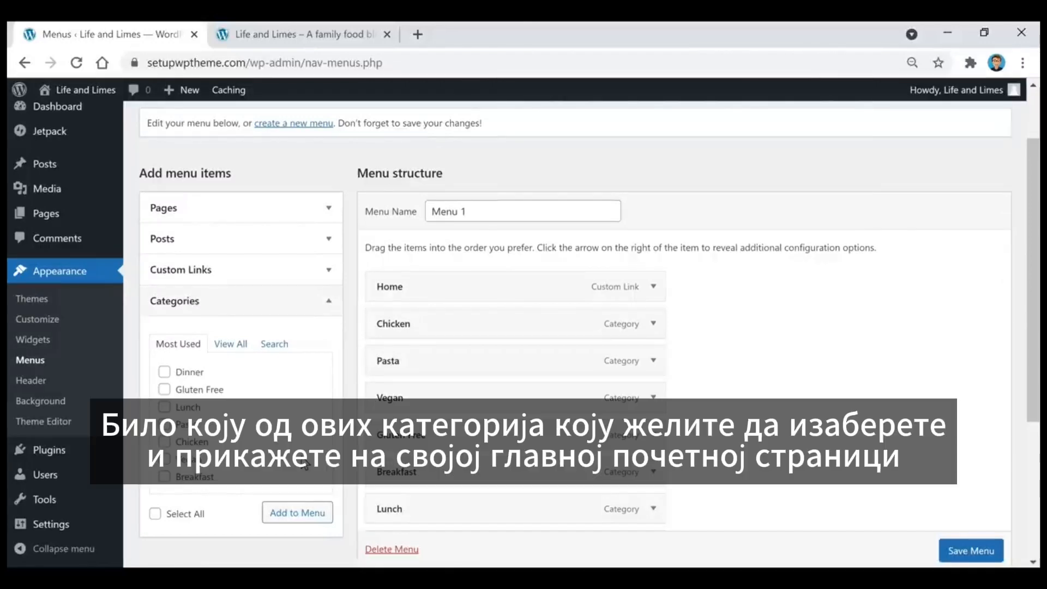
{"action": "left_click", "coordinate": [164, 372]}
{"action": "left_click", "coordinate": [165, 389]}
{"action": "left_click", "coordinate": [166, 408]}
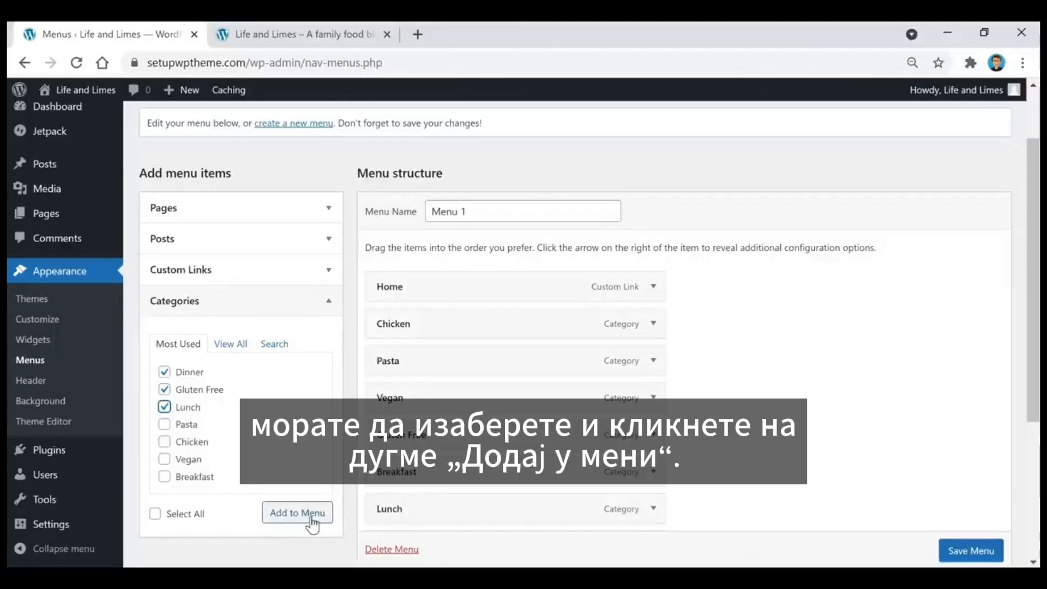
- Nest Gluten Free under Pasta in Menu 1 and move it back to the top level directly after Pasta
{"action": "left_click_drag", "start_coordinate": [431, 435], "coordinate": [448, 388]}
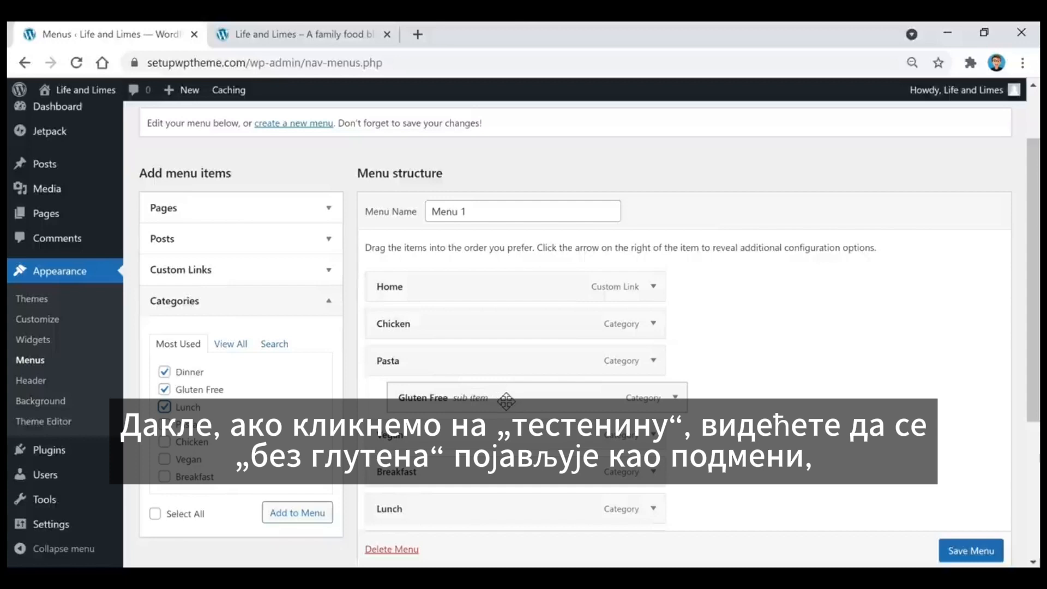
{"action": "left_click_drag", "start_coordinate": [506, 401], "coordinate": [484, 396]}
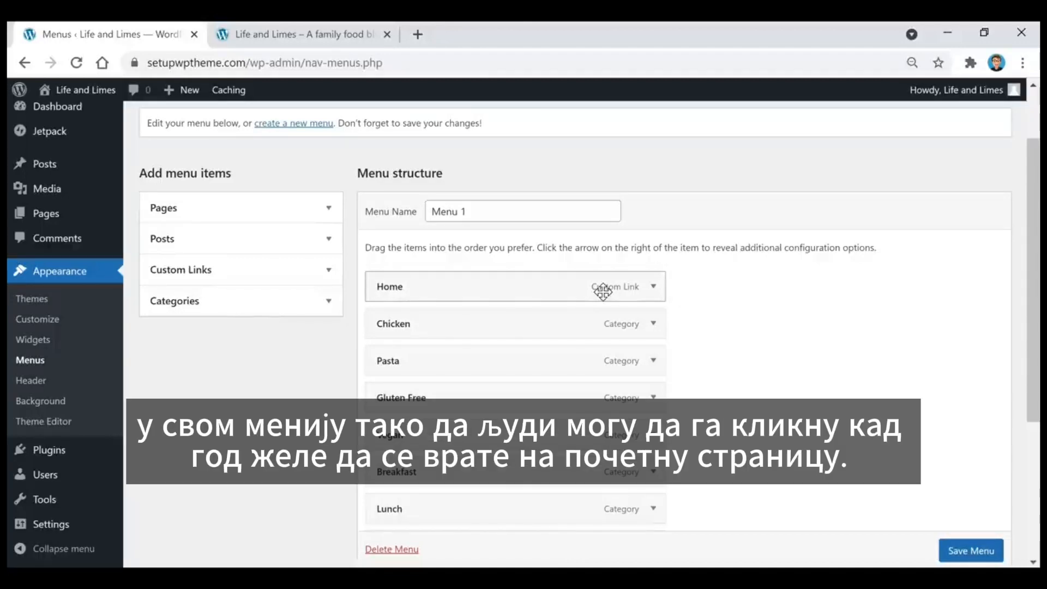
- Examine the custom link fields, the item order and the display settings of Menu 1
{"action": "left_click", "coordinate": [245, 276]}
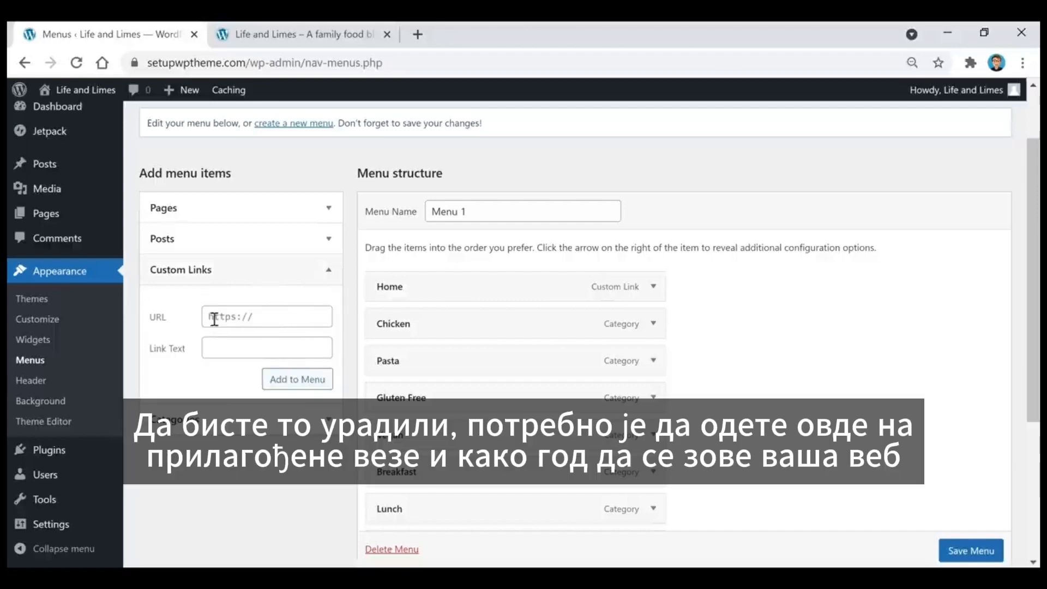
{"action": "left_click", "coordinate": [283, 319]}
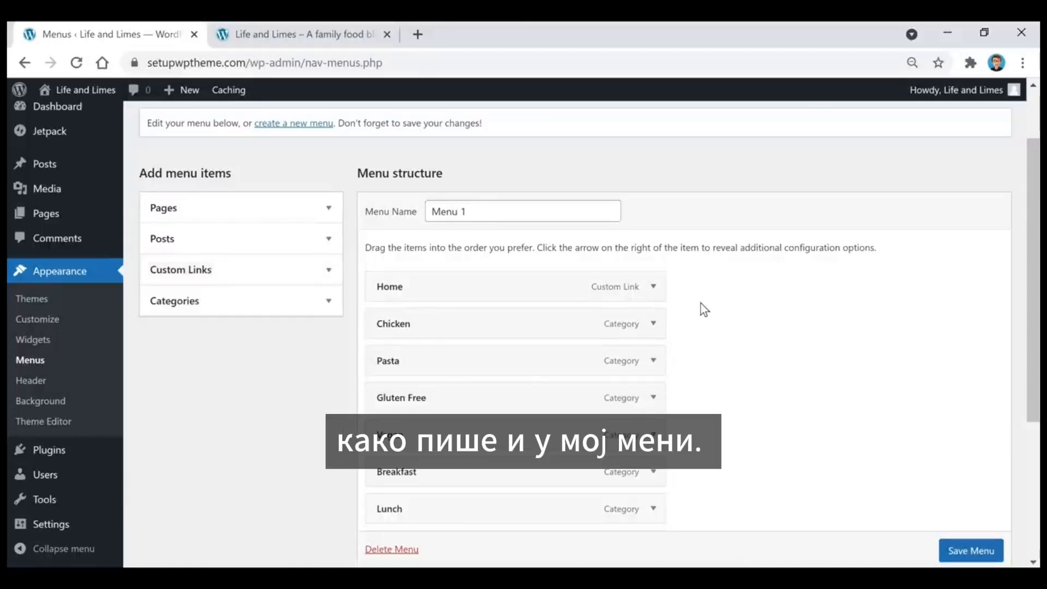
{"action": "scroll", "coordinate": [702, 303], "scroll_direction": "down", "scroll_amount": 2}
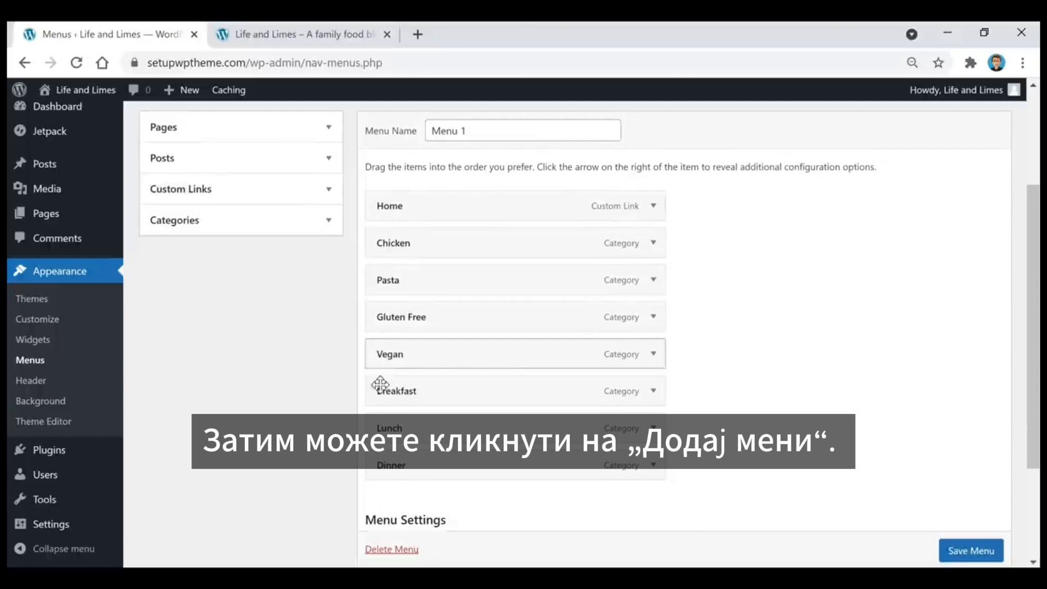
{"action": "scroll", "coordinate": [733, 281], "scroll_direction": "down", "scroll_amount": 3}
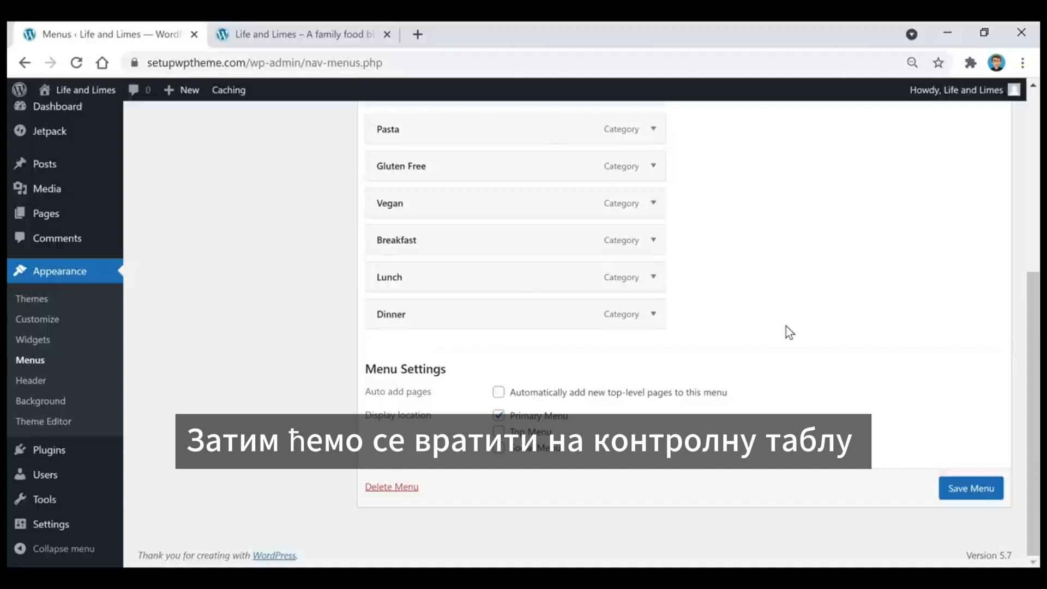
- Leave the menu editor for the dashboard, check the live site, and return to the dashboard
{"action": "left_click", "coordinate": [82, 105]}
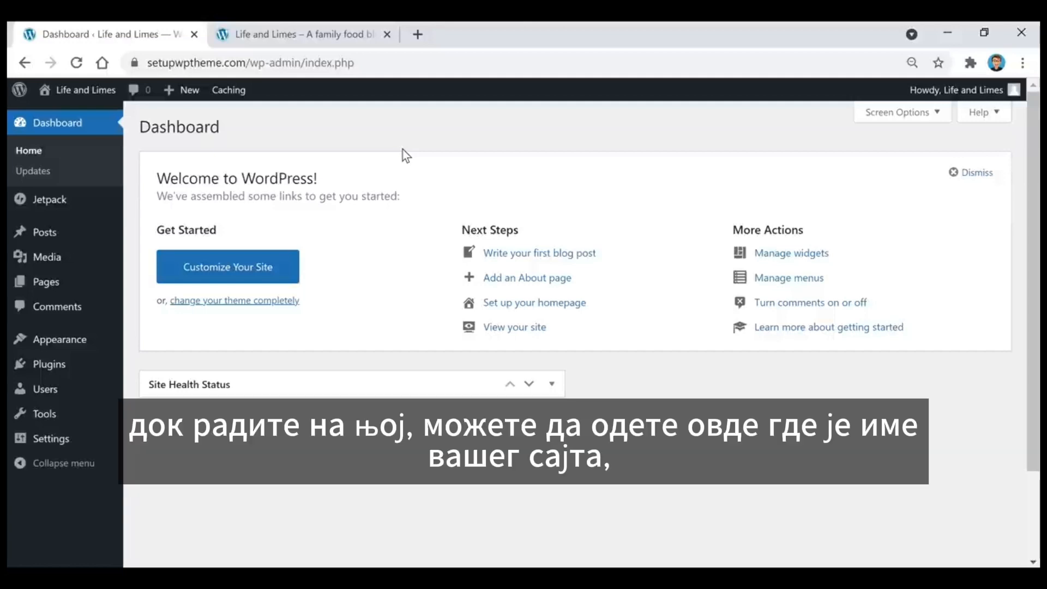
{"action": "mouse_move", "coordinate": [84, 90]}
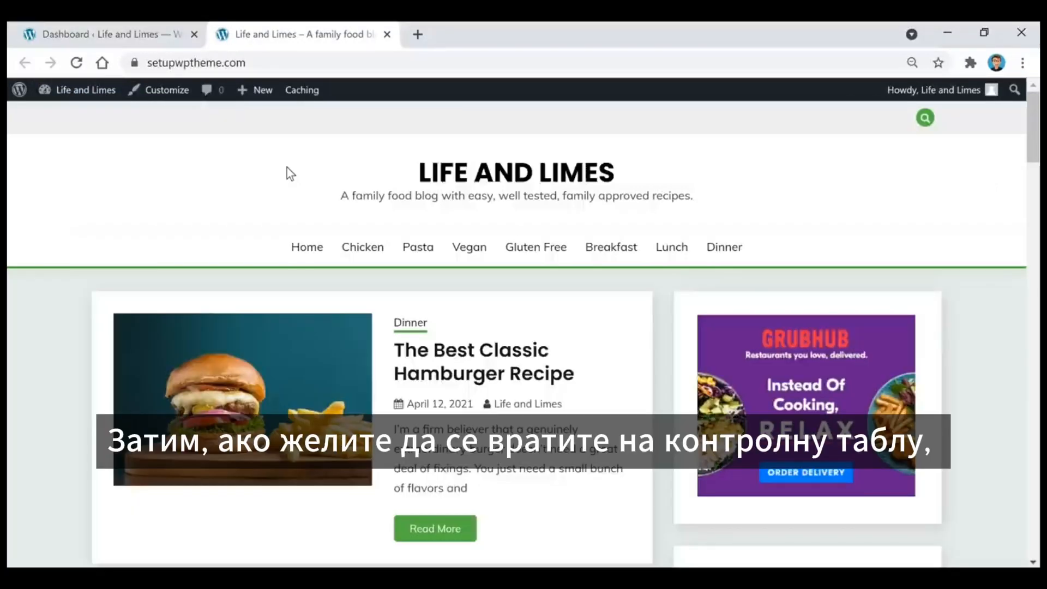
{"action": "mouse_move", "coordinate": [71, 91]}
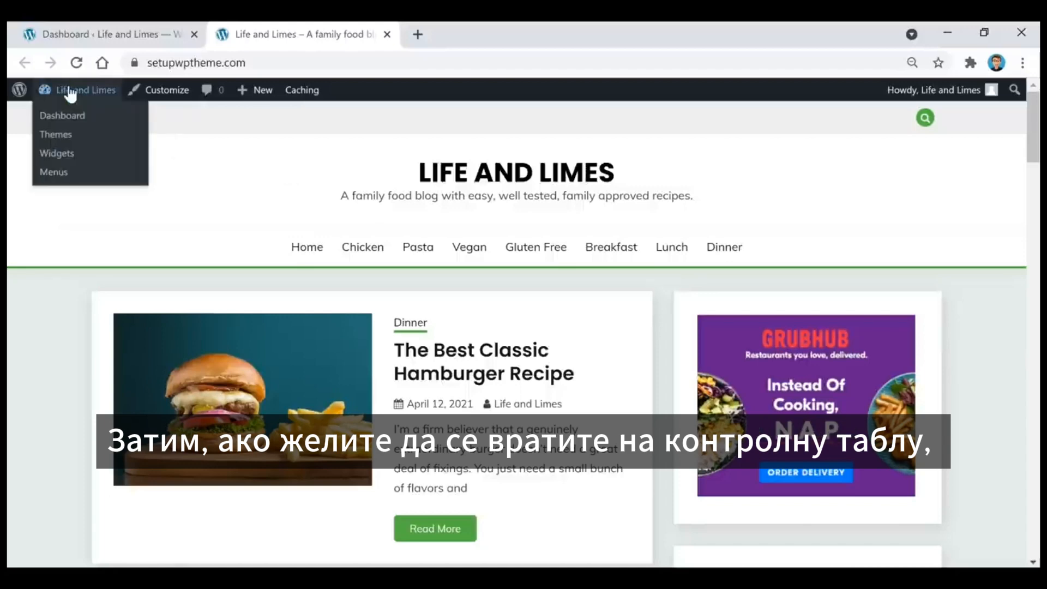
{"action": "left_click", "coordinate": [65, 117]}
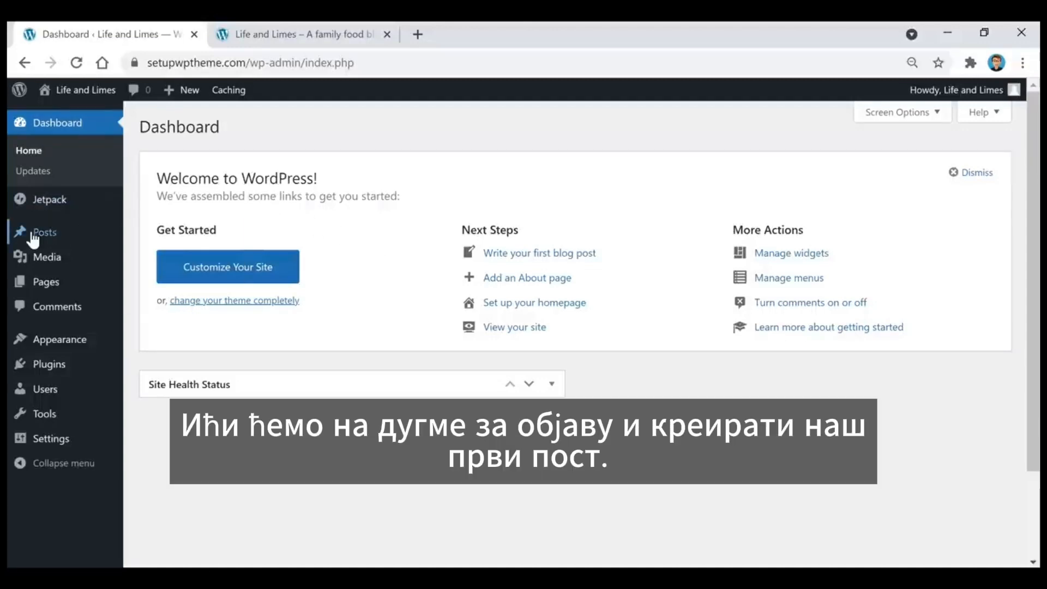
- Open the list of all posts and look through its entries
{"action": "mouse_move", "coordinate": [44, 234]}
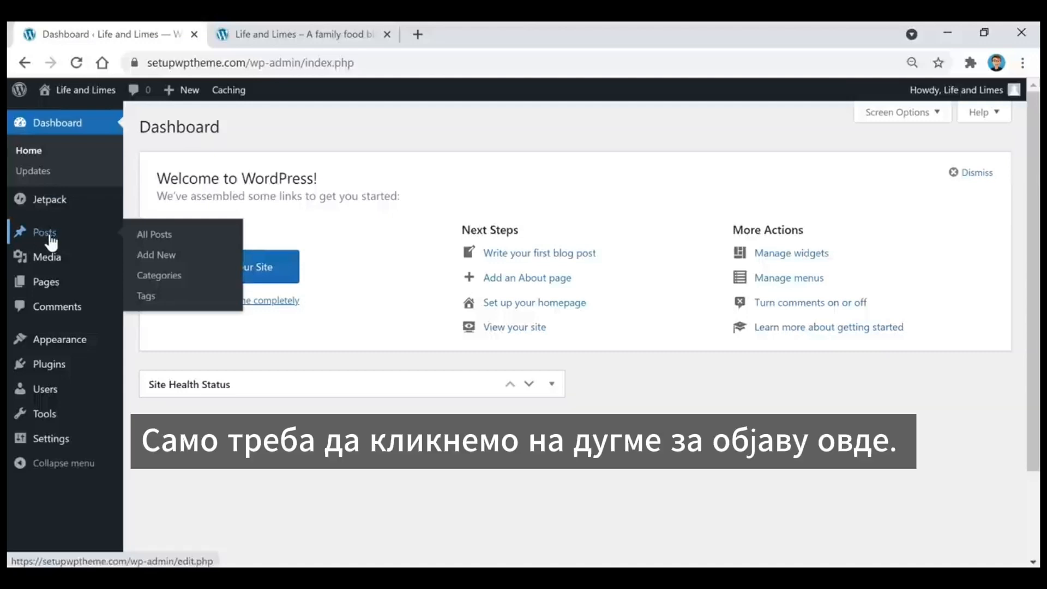
{"action": "left_click", "coordinate": [45, 233]}
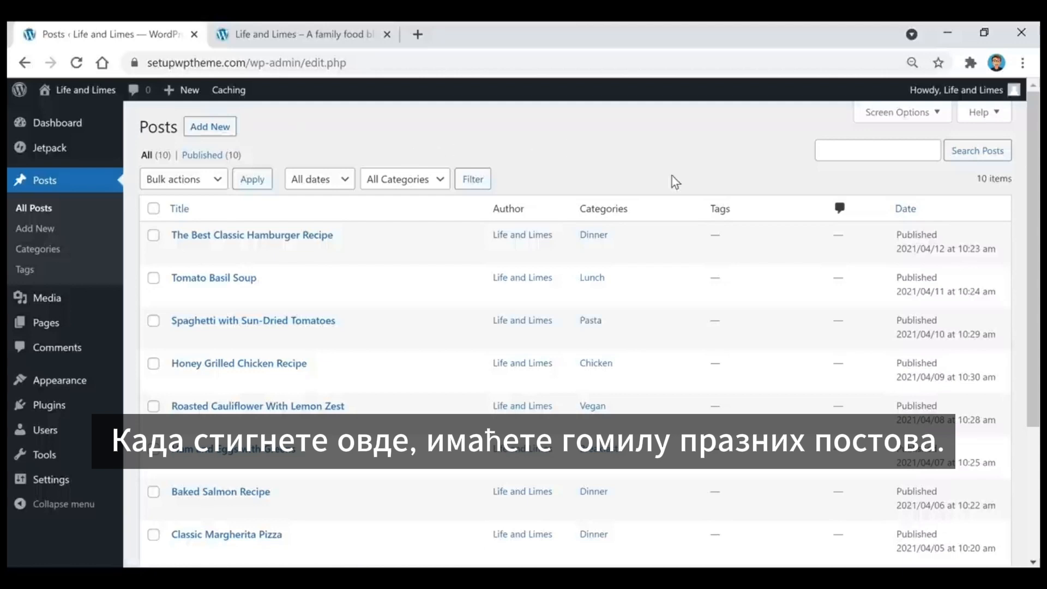
{"action": "scroll", "coordinate": [348, 214], "scroll_direction": "down", "scroll_amount": 4}
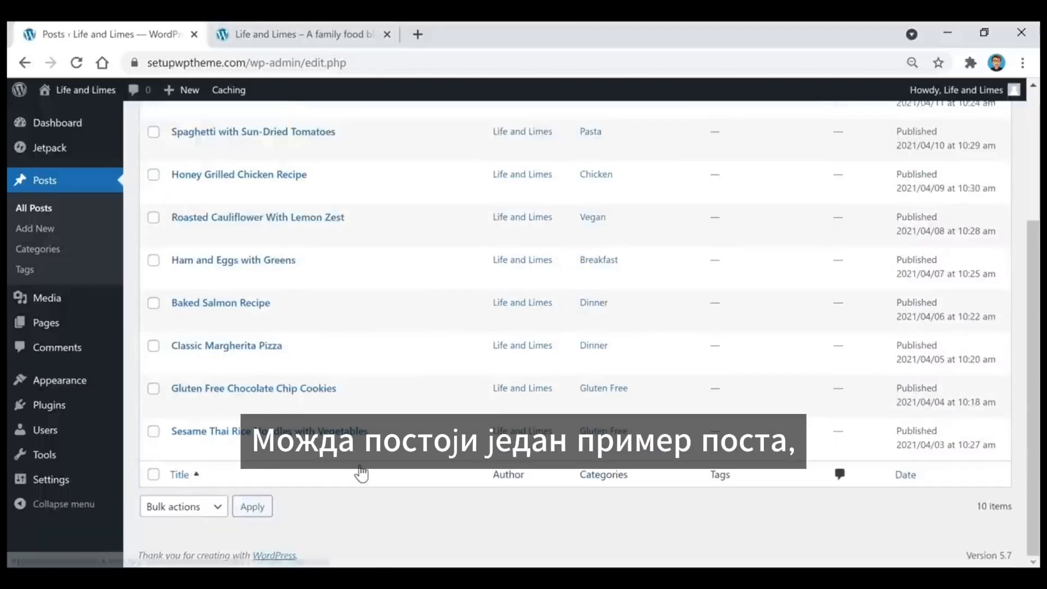
{"action": "scroll", "coordinate": [361, 473], "scroll_direction": "up", "scroll_amount": 4}
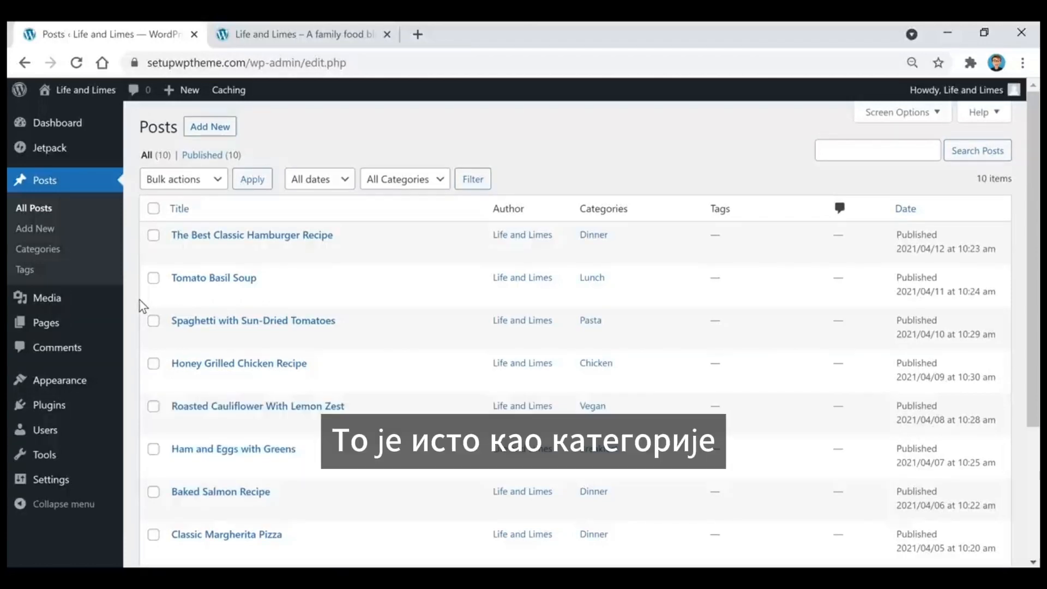
{"action": "left_click", "coordinate": [153, 238]}
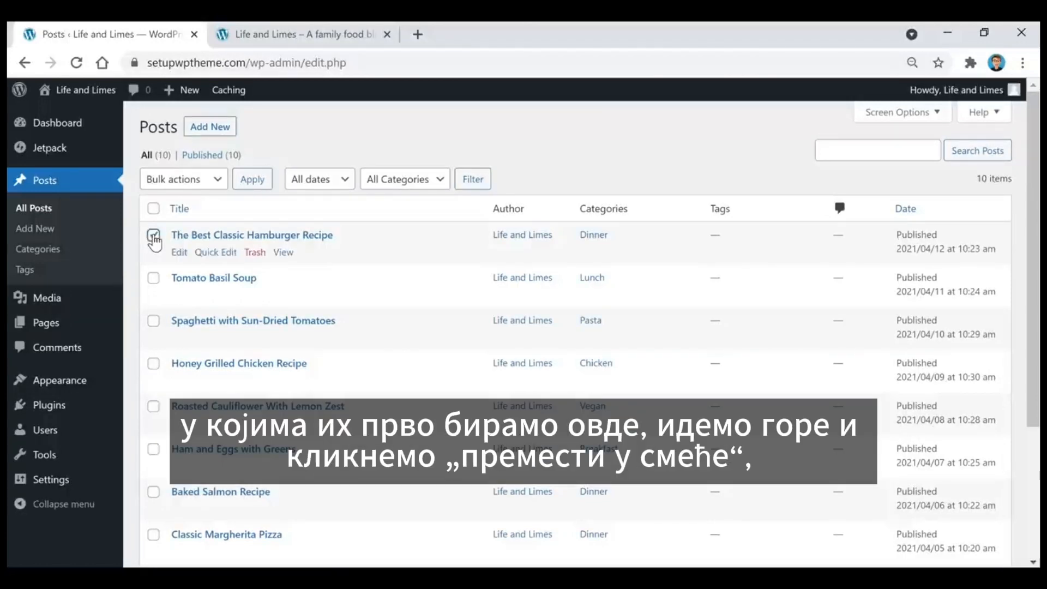
{"action": "left_click", "coordinate": [215, 180]}
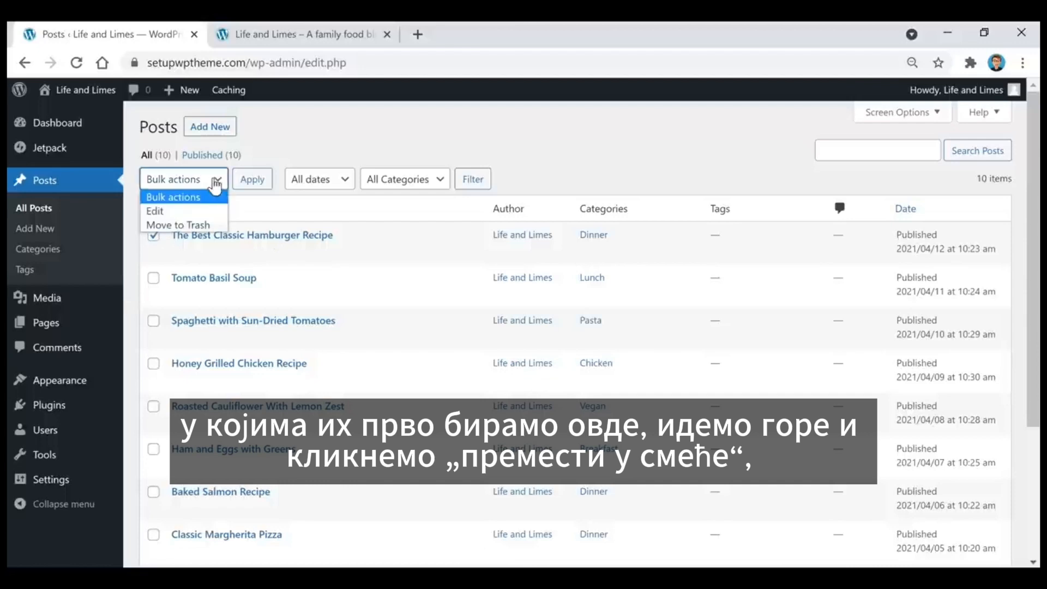
{"action": "left_click", "coordinate": [208, 225]}
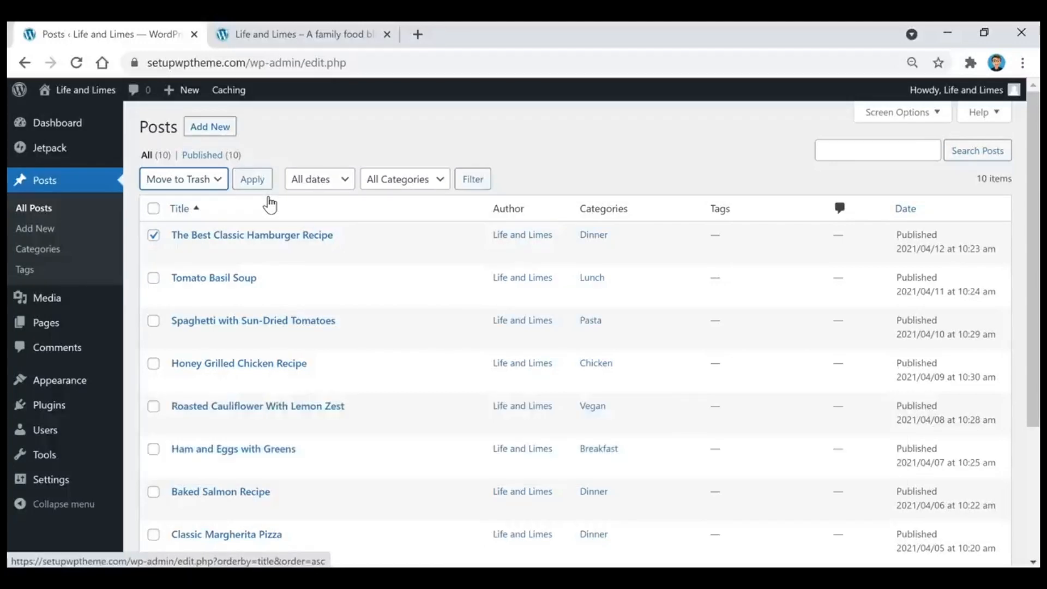
{"action": "left_click", "coordinate": [154, 235]}
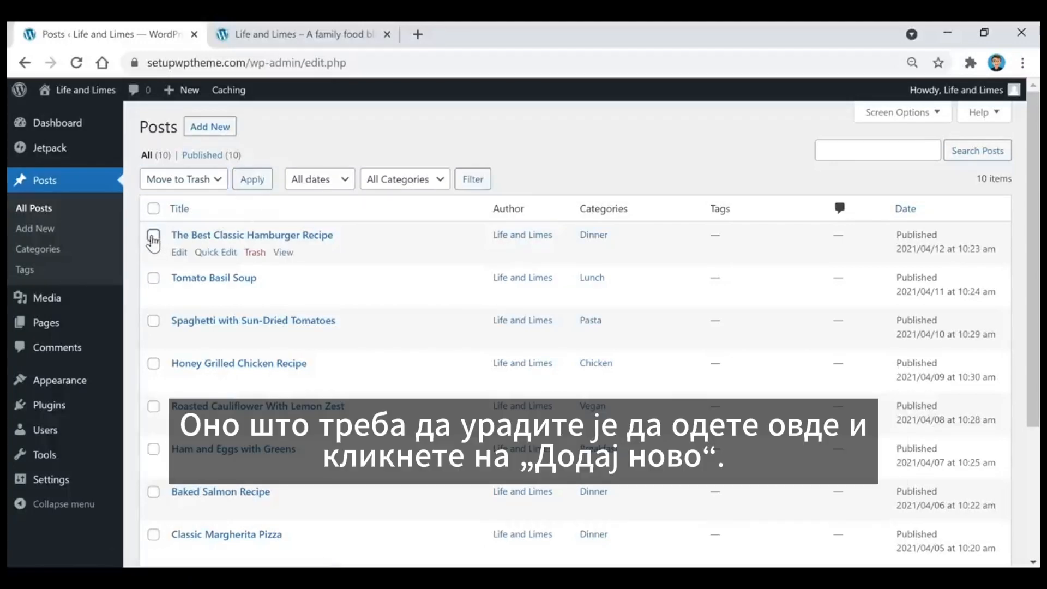
- Start a new post, collapse its sidebar layout options and place the cursor in the body paragraph
{"action": "left_click", "coordinate": [208, 131]}
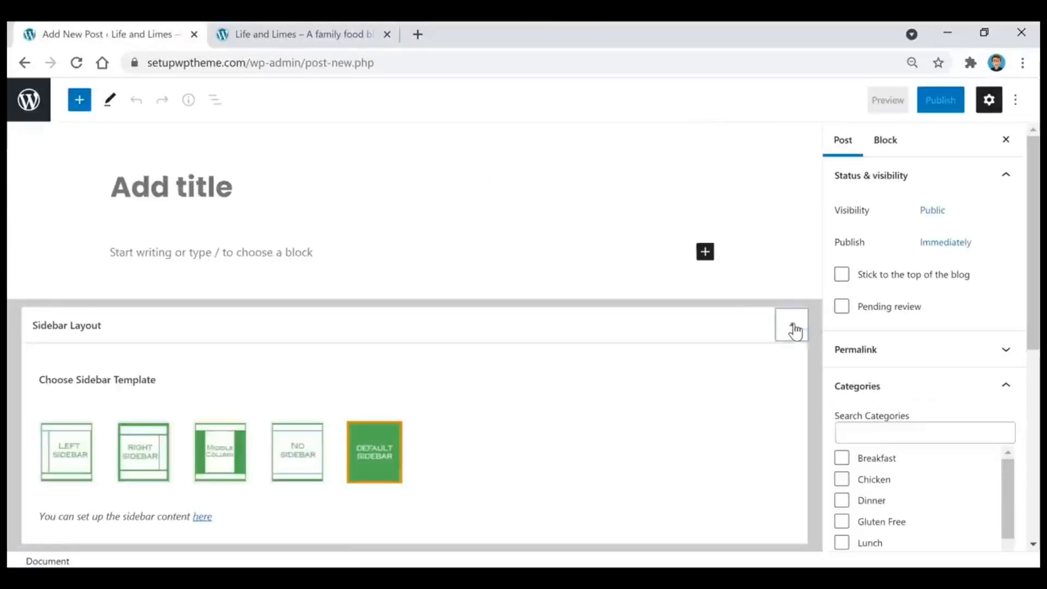
{"action": "left_click", "coordinate": [795, 330]}
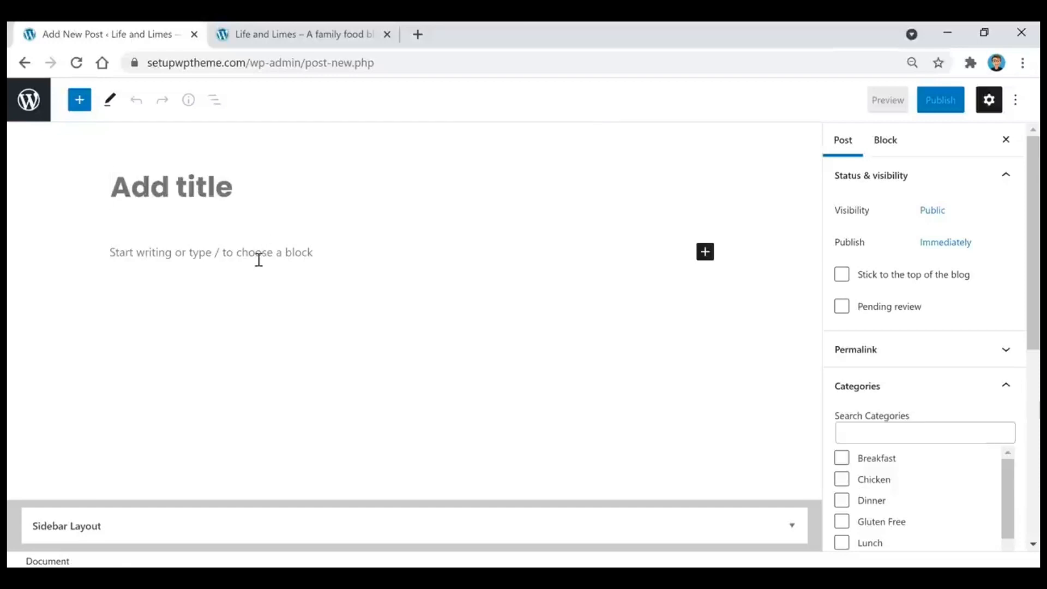
{"action": "left_click", "coordinate": [258, 257]}
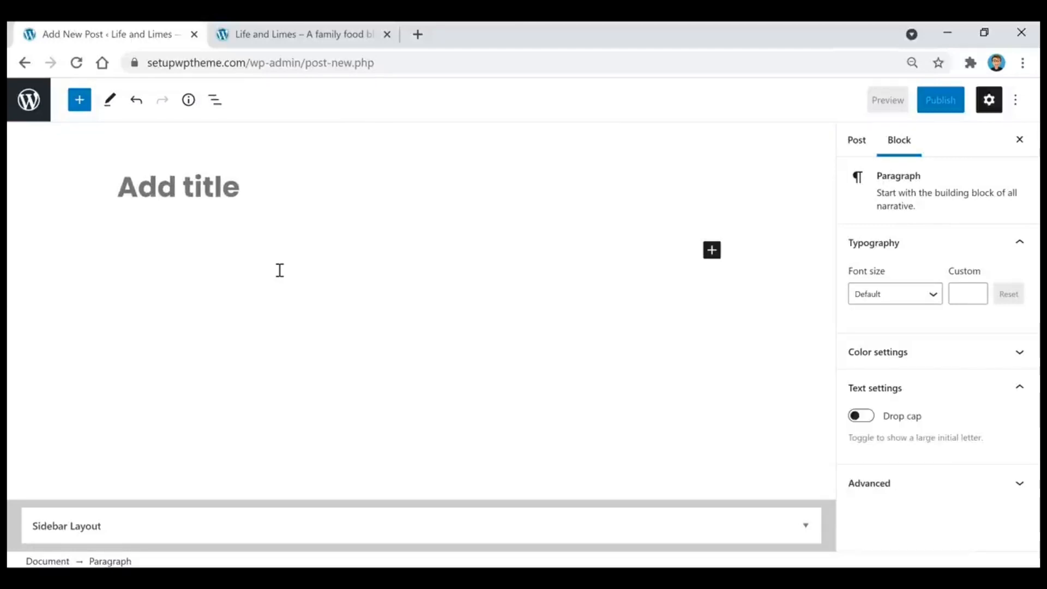
- Browse the full block library and insert a YouTube embed block into the new post
{"action": "left_click", "coordinate": [712, 251]}
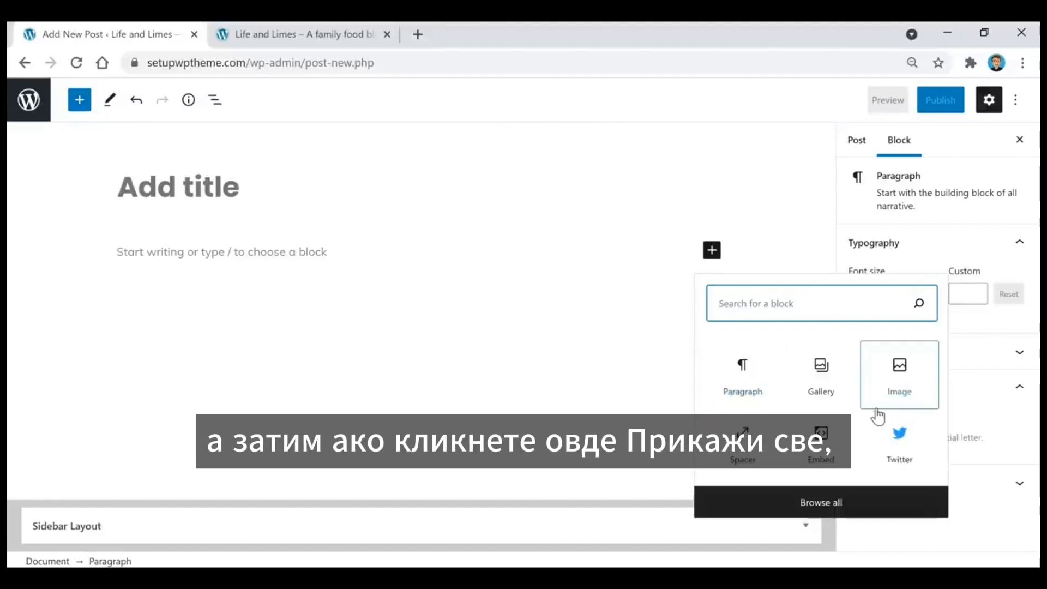
{"action": "left_click", "coordinate": [824, 514]}
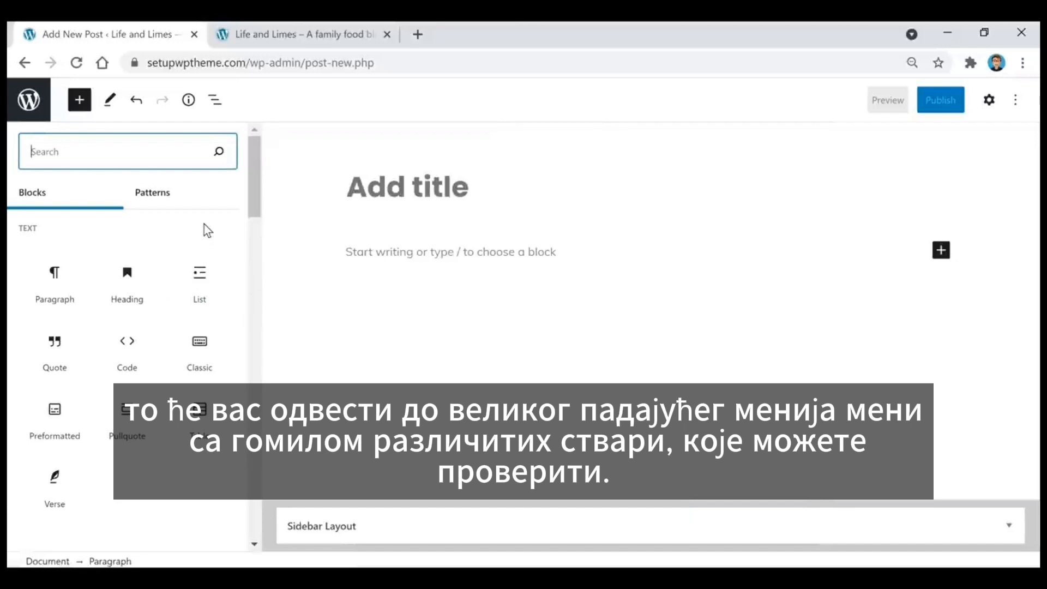
{"action": "scroll", "coordinate": [180, 269], "scroll_direction": "down", "scroll_amount": 10}
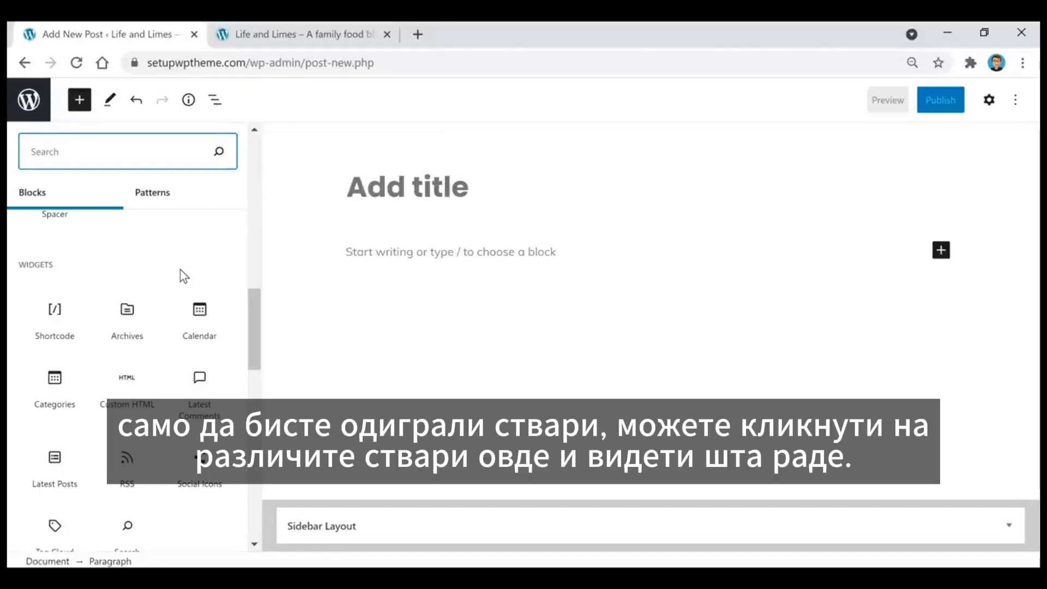
{"action": "scroll", "coordinate": [180, 270], "scroll_direction": "down", "scroll_amount": 5}
{"action": "scroll", "coordinate": [159, 323], "scroll_direction": "down", "scroll_amount": 3}
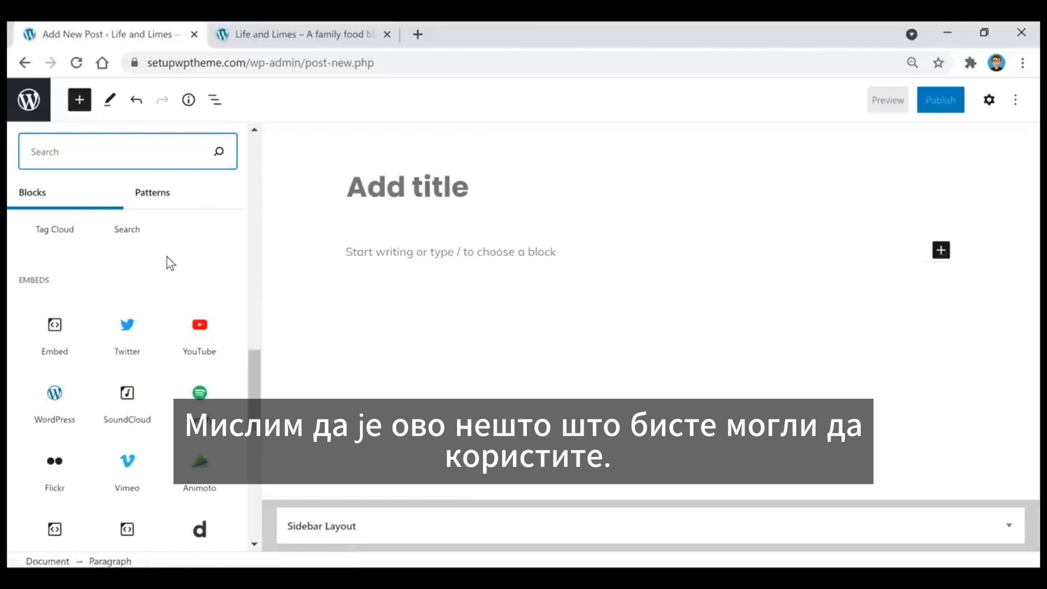
{"action": "mouse_move", "coordinate": [206, 351]}
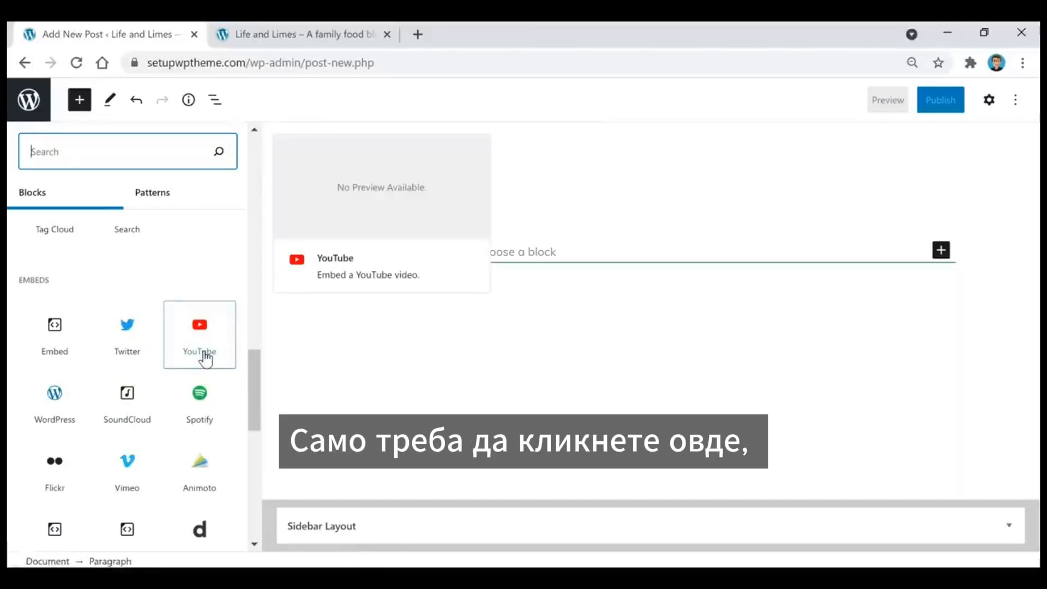
{"action": "left_click", "coordinate": [204, 354]}
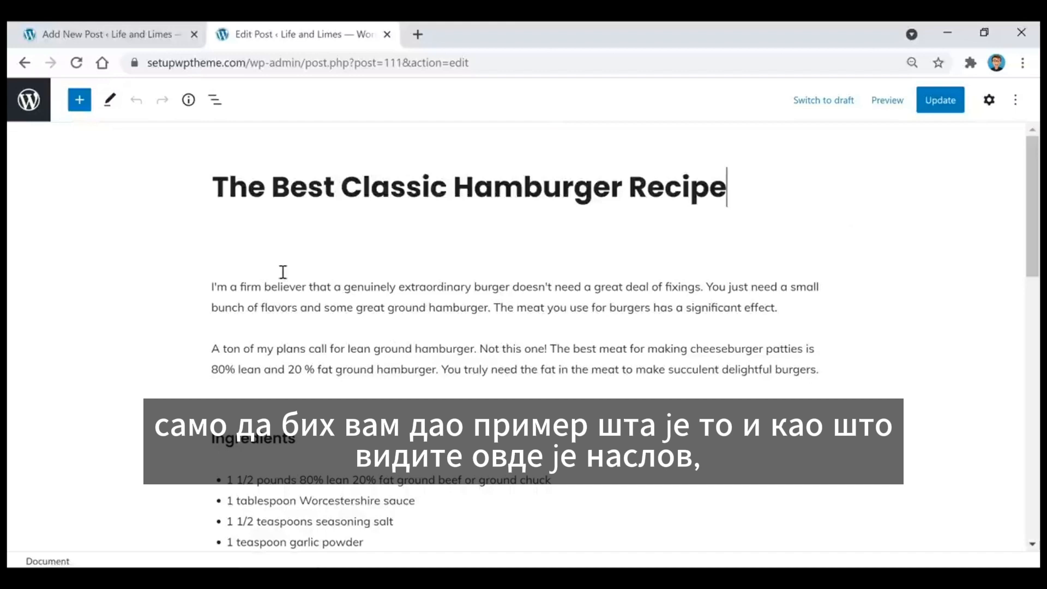
- Look through the hamburger recipe post's title, introduction and ingredients, and select its HelloFresh banner image
{"action": "left_click", "coordinate": [254, 188]}
{"action": "scroll", "coordinate": [464, 355], "scroll_direction": "down", "scroll_amount": 1}
{"action": "scroll", "coordinate": [464, 355], "scroll_direction": "down", "scroll_amount": 2}
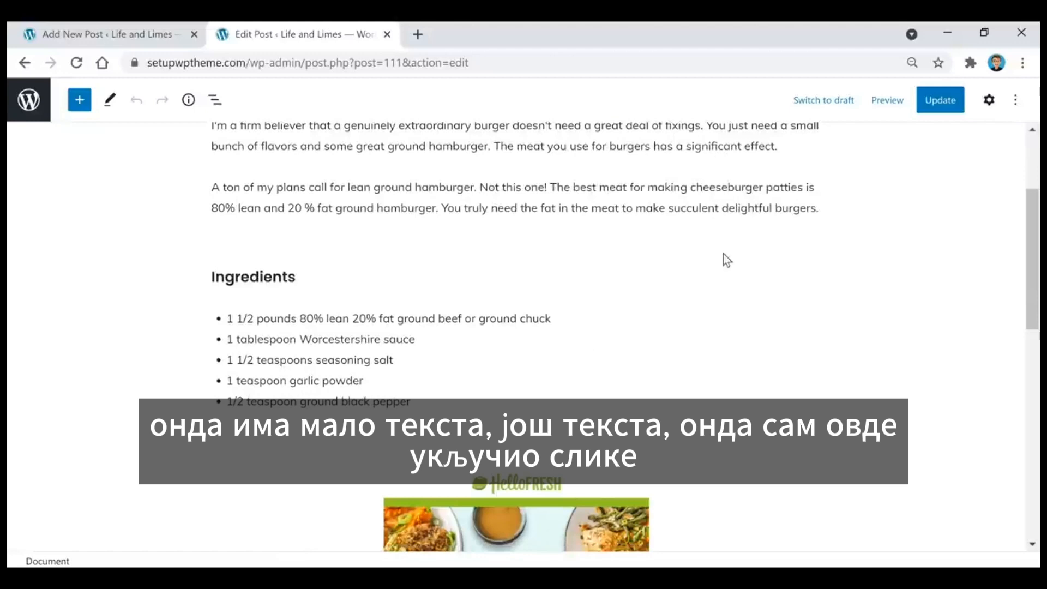
{"action": "scroll", "coordinate": [303, 167], "scroll_direction": "down", "scroll_amount": 2}
{"action": "scroll", "coordinate": [734, 220], "scroll_direction": "down", "scroll_amount": 2}
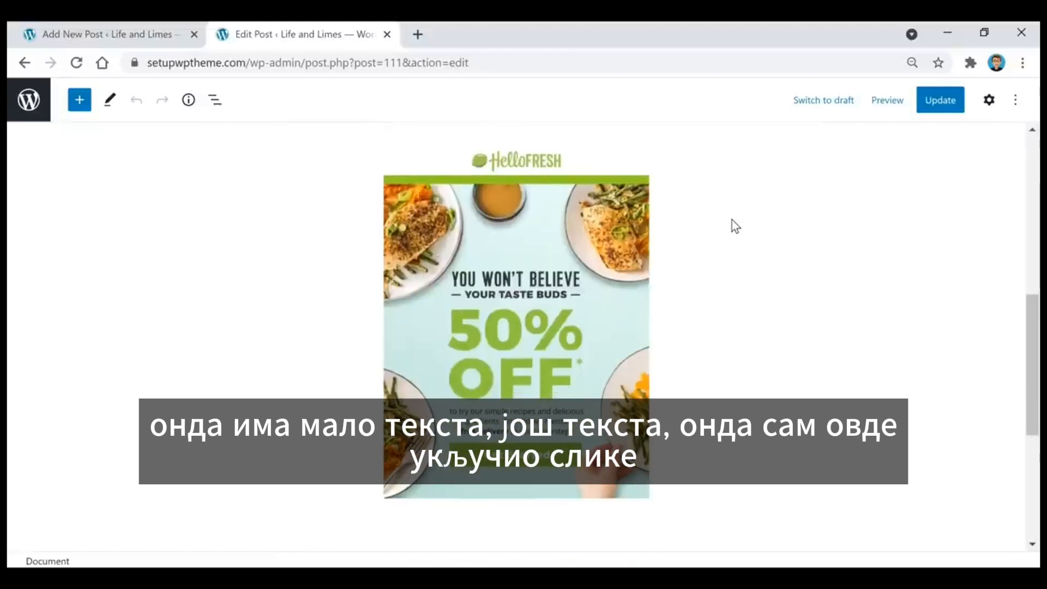
{"action": "scroll", "coordinate": [742, 234], "scroll_direction": "up", "scroll_amount": 1}
{"action": "left_click", "coordinate": [516, 300]}
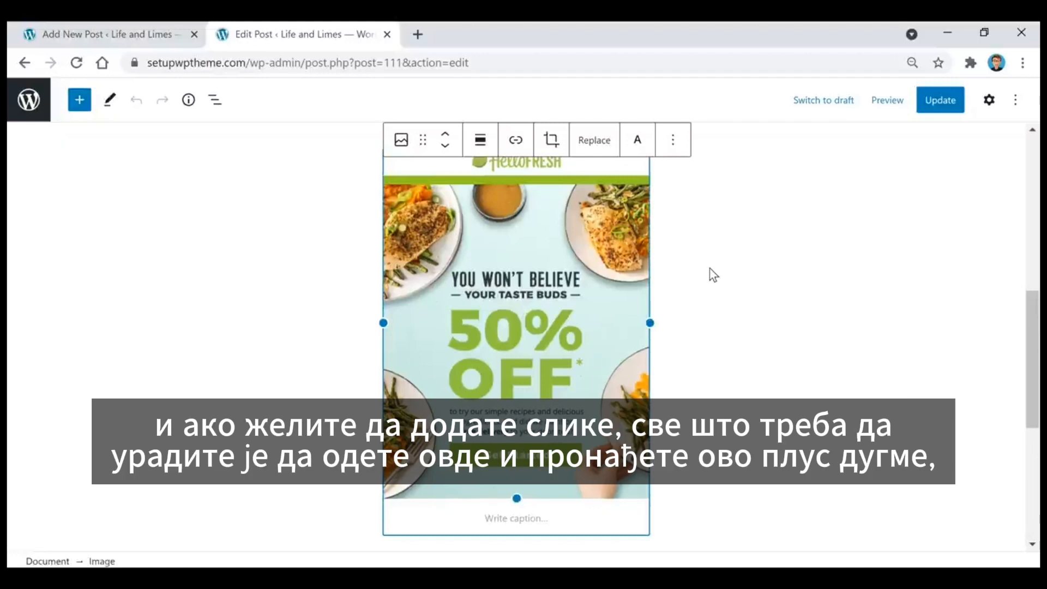
- Add an Image block directly below the HelloFresh banner by searching the blocks for "image"
{"action": "scroll", "coordinate": [704, 284], "scroll_direction": "down", "scroll_amount": 1}
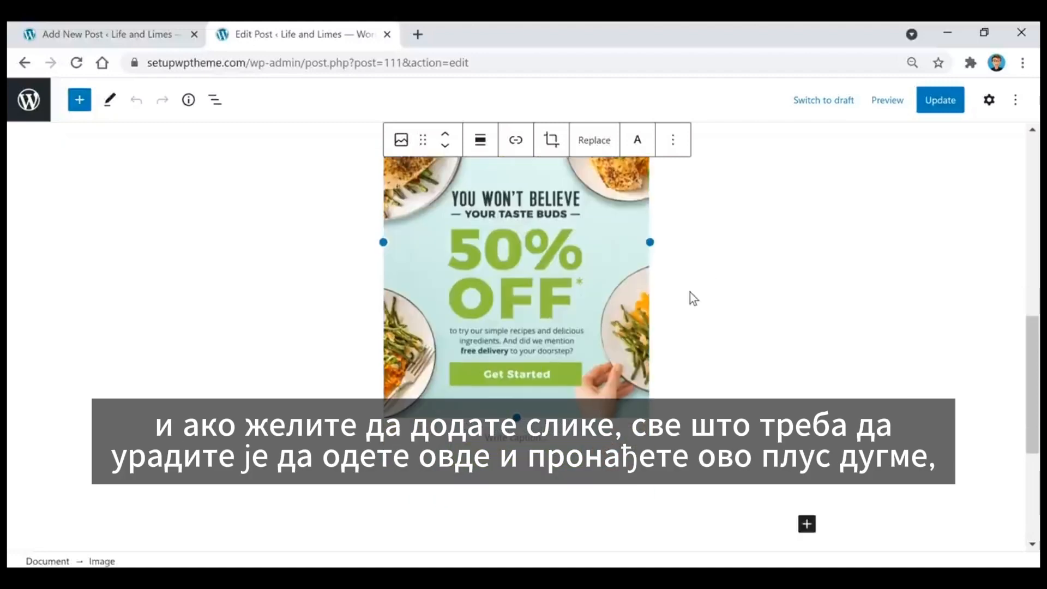
{"action": "mouse_move", "coordinate": [518, 470]}
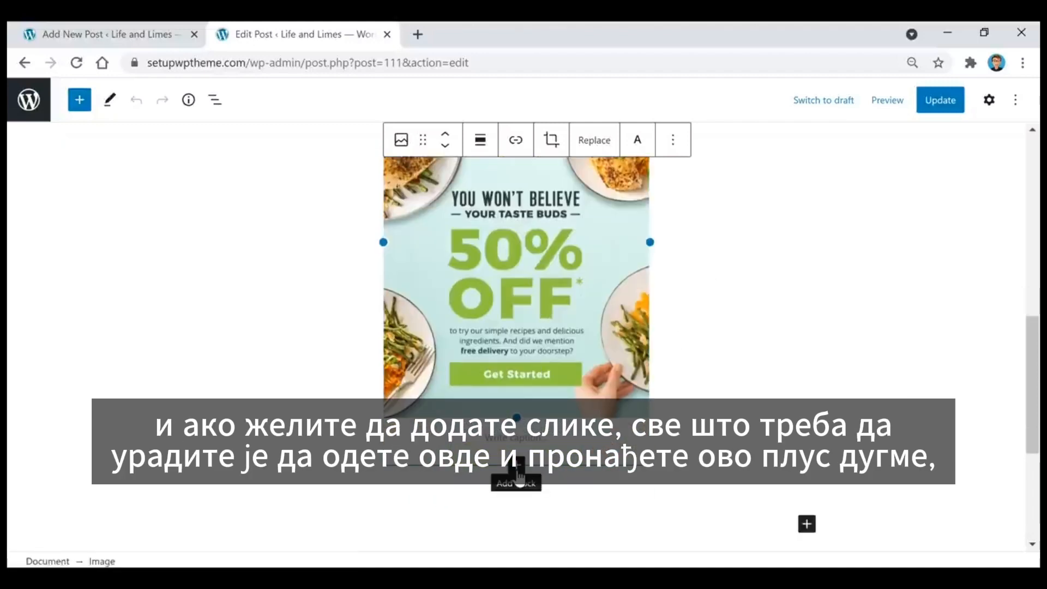
{"action": "left_click", "coordinate": [517, 468]}
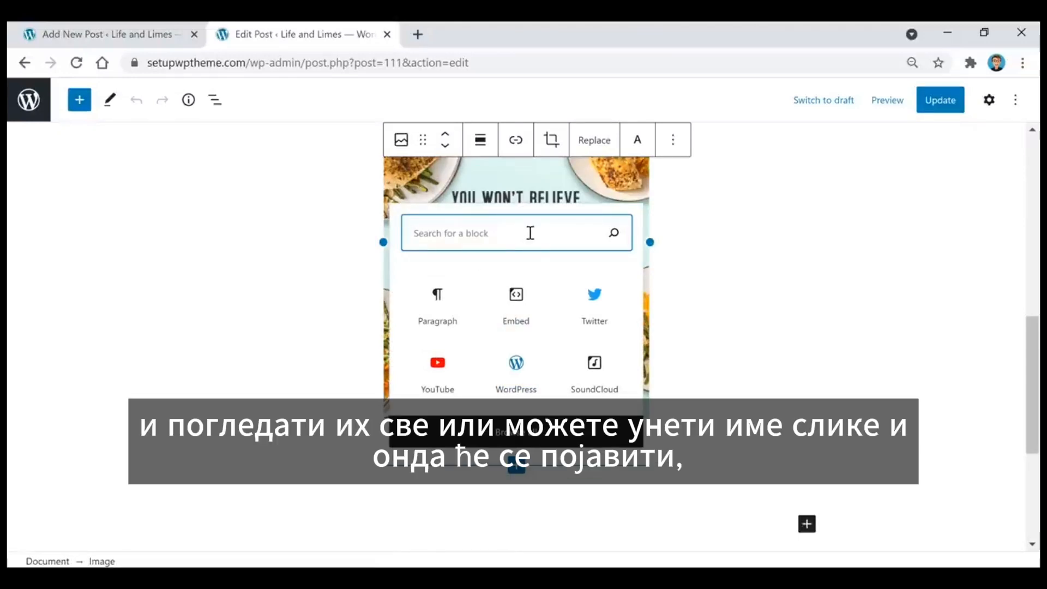
{"action": "type", "text": "image"}
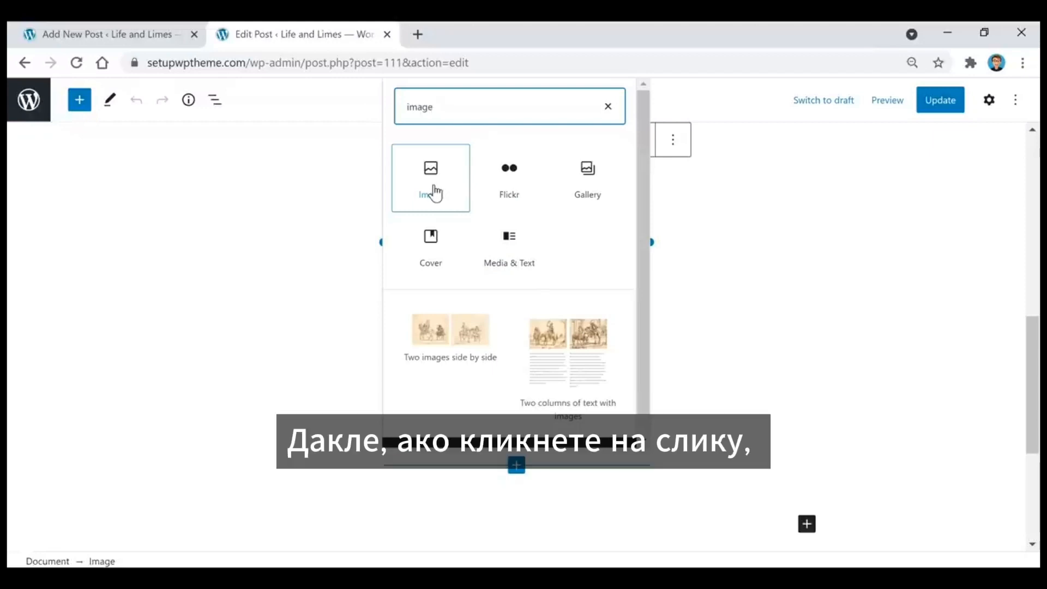
{"action": "left_click", "coordinate": [435, 193]}
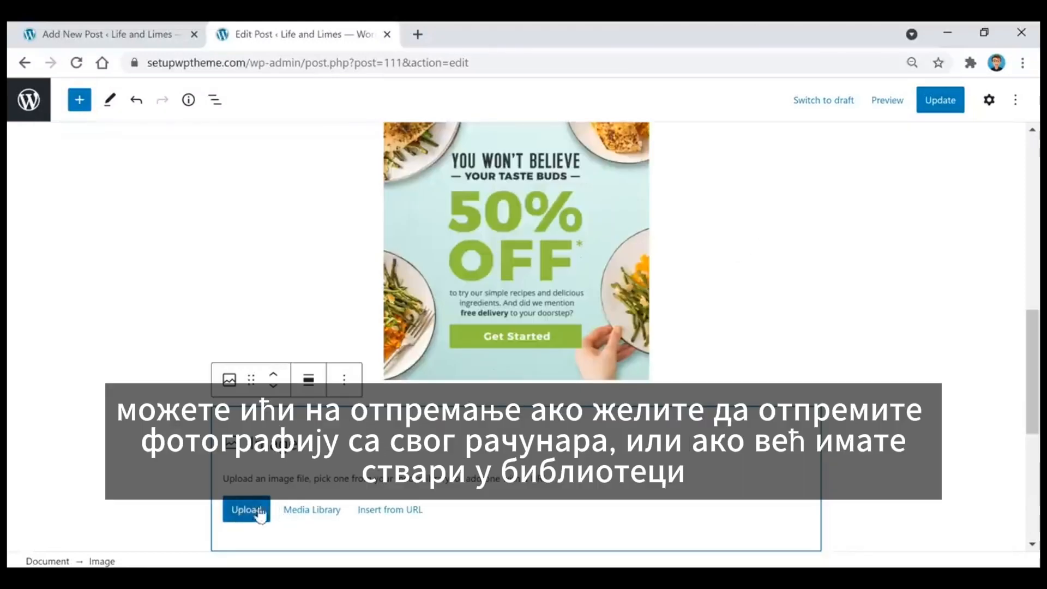
- Fill the new image block with the burger-and-fries photo pexels-daniel-reche-3616956.jpg from the media library
{"action": "left_click", "coordinate": [327, 513]}
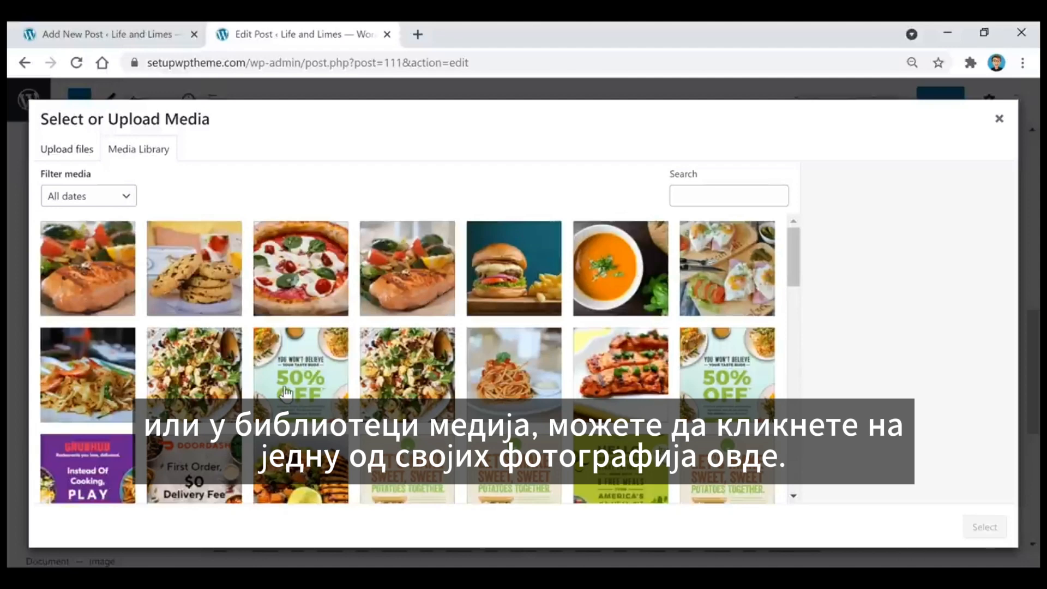
{"action": "left_click", "coordinate": [522, 304]}
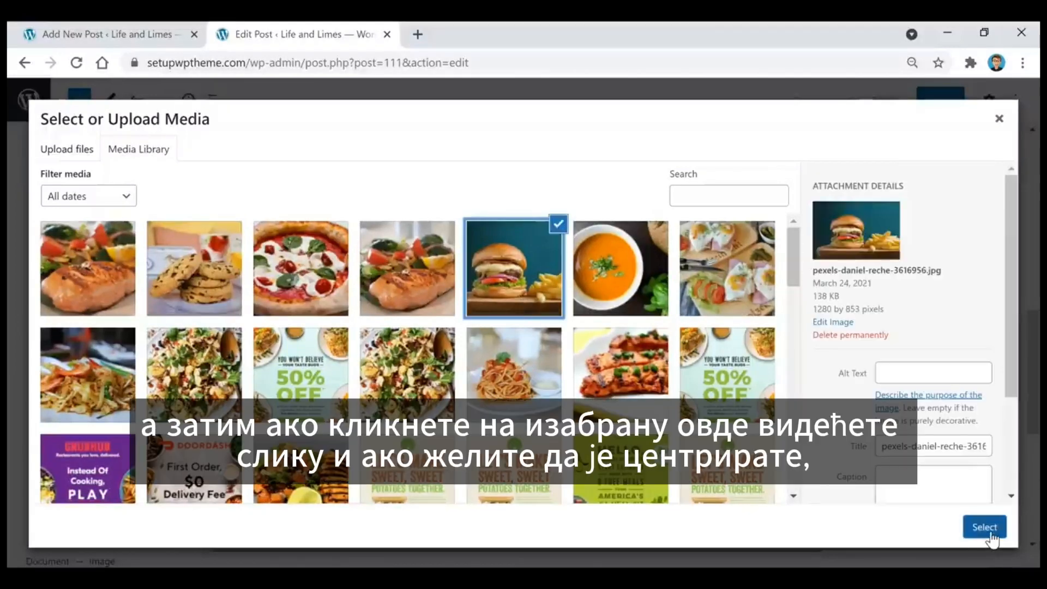
{"action": "left_click", "coordinate": [990, 531]}
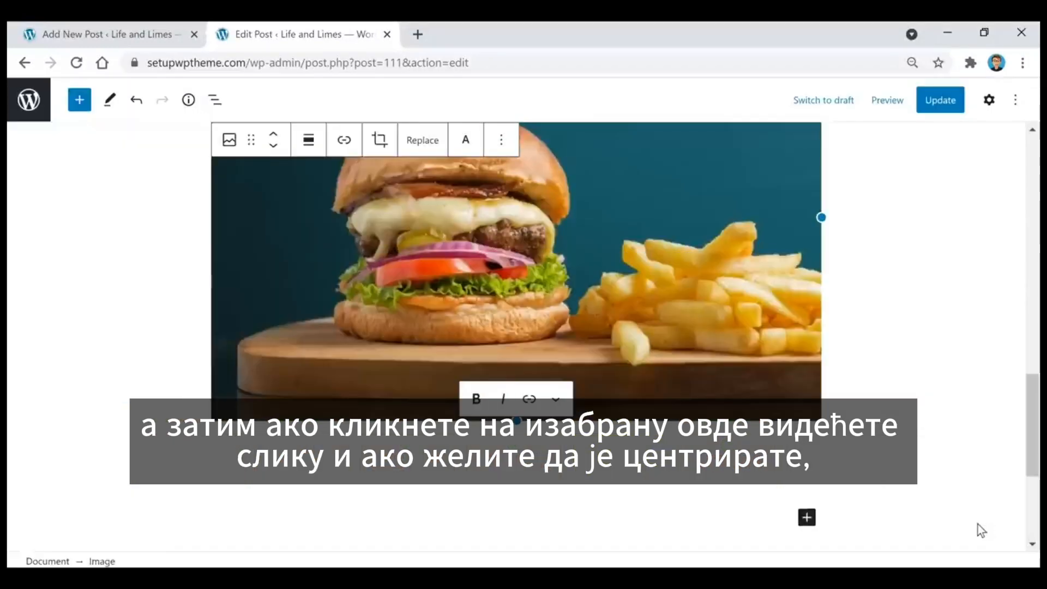
- Align the inserted burger-and-fries photo to the center of the post
{"action": "scroll", "coordinate": [600, 279], "scroll_direction": "up", "scroll_amount": 2}
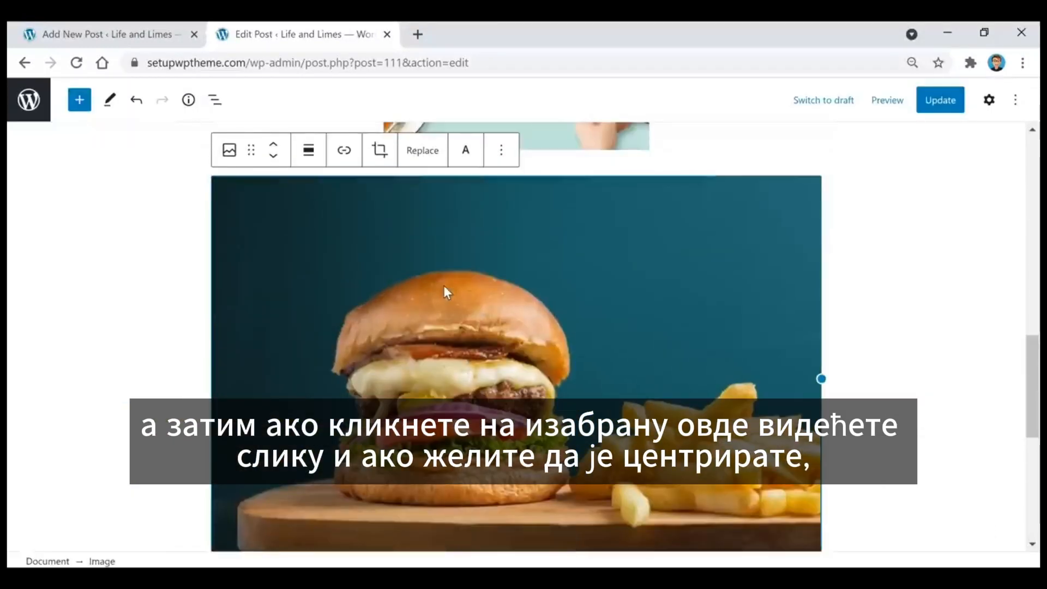
{"action": "left_click", "coordinate": [309, 151]}
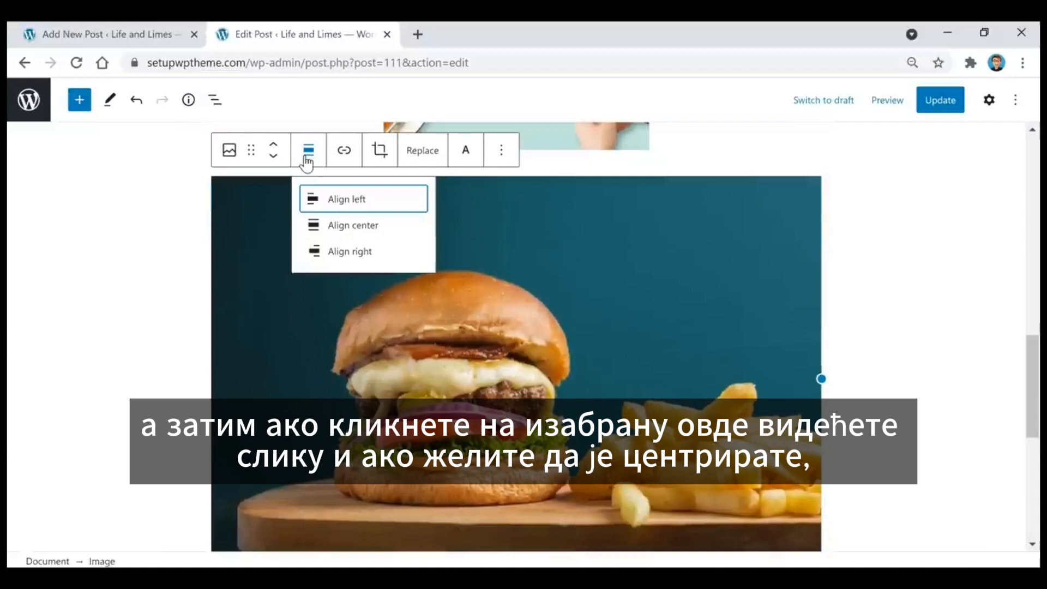
{"action": "left_click", "coordinate": [354, 225]}
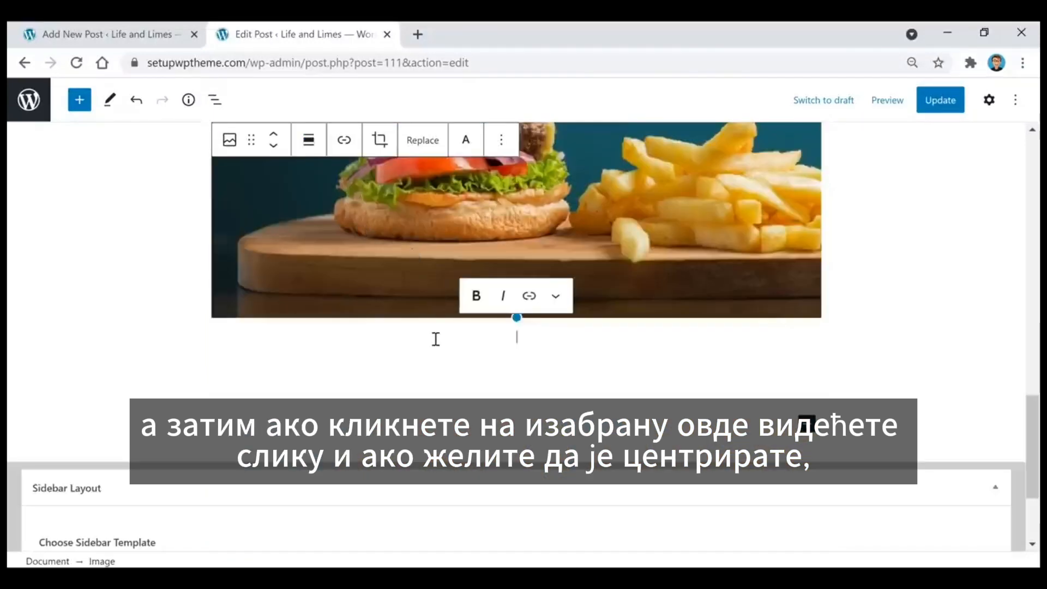
{"action": "scroll", "coordinate": [911, 330], "scroll_direction": "up", "scroll_amount": 3}
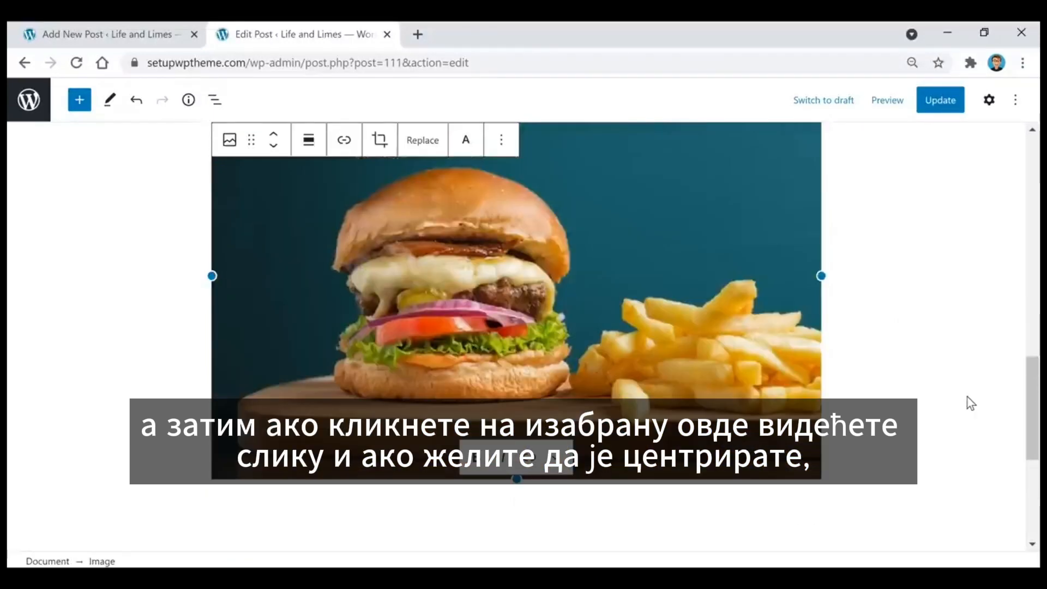
- Show the hamburger post's settings and look through the categories it can be assigned to
{"action": "scroll", "coordinate": [969, 402], "scroll_direction": "up", "scroll_amount": 10}
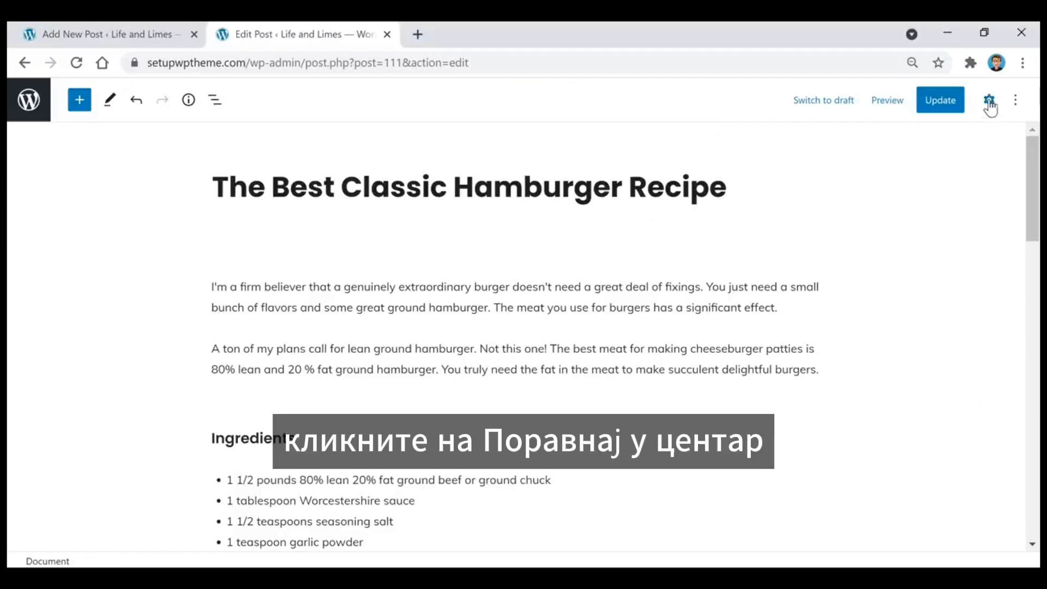
{"action": "left_click", "coordinate": [989, 103]}
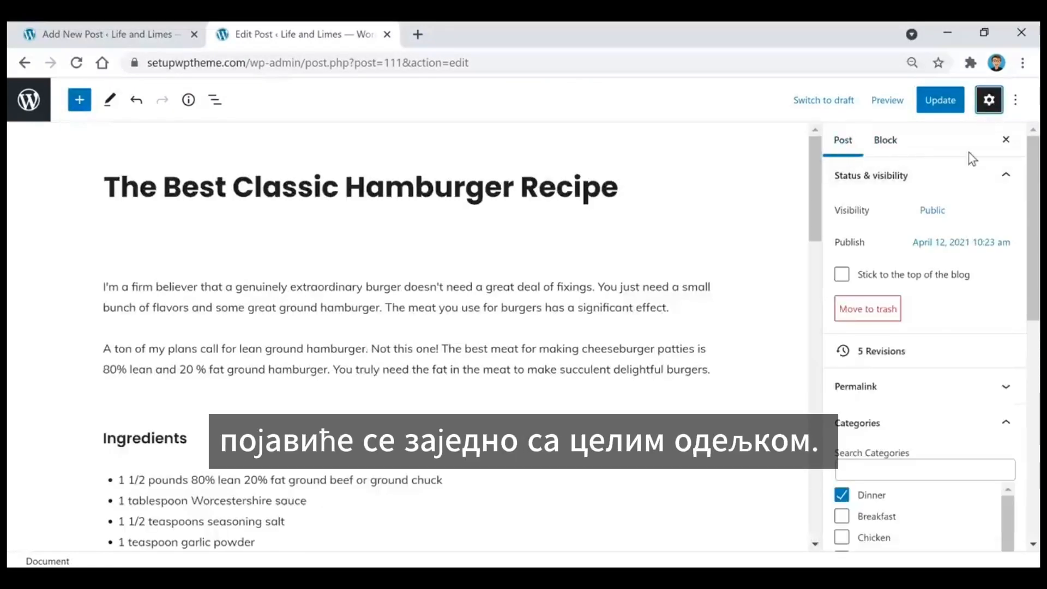
{"action": "scroll", "coordinate": [938, 307], "scroll_direction": "down", "scroll_amount": 3}
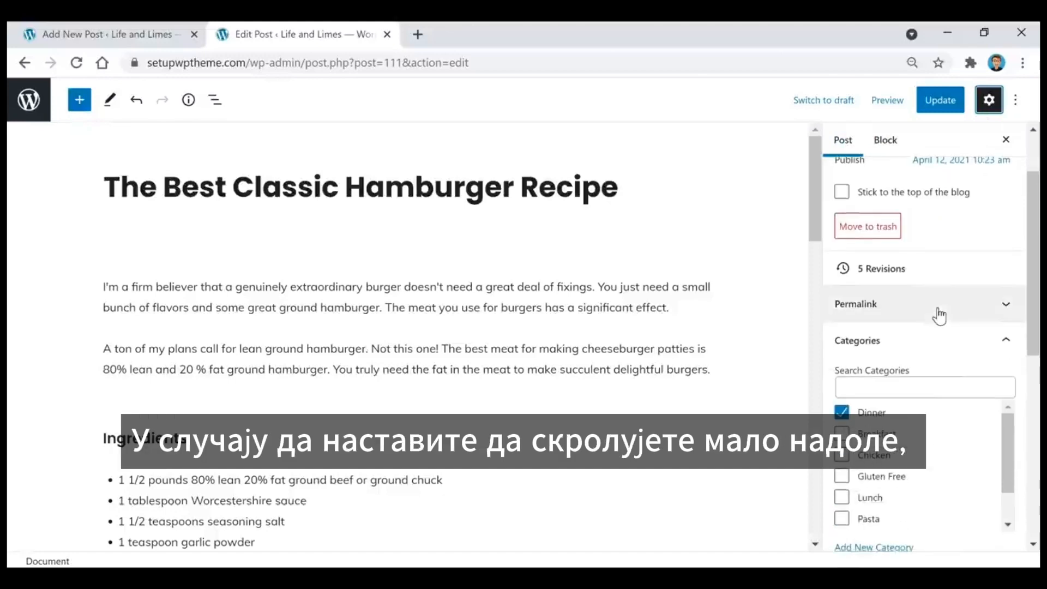
{"action": "scroll", "coordinate": [938, 312], "scroll_direction": "down", "scroll_amount": 2}
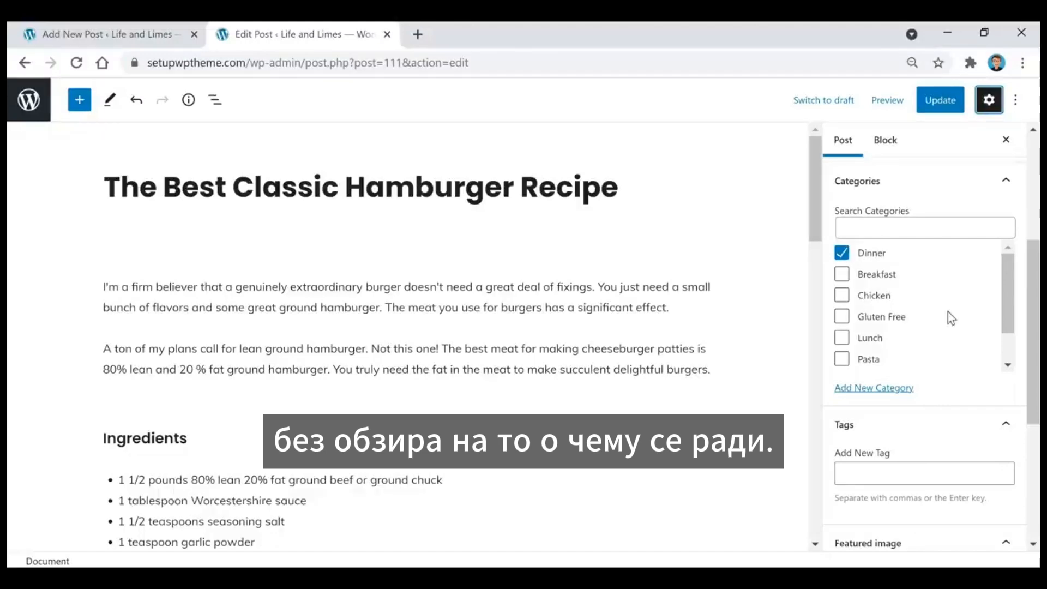
{"action": "scroll", "coordinate": [870, 307], "scroll_direction": "down", "scroll_amount": 1}
{"action": "scroll", "coordinate": [871, 307], "scroll_direction": "down", "scroll_amount": 2}
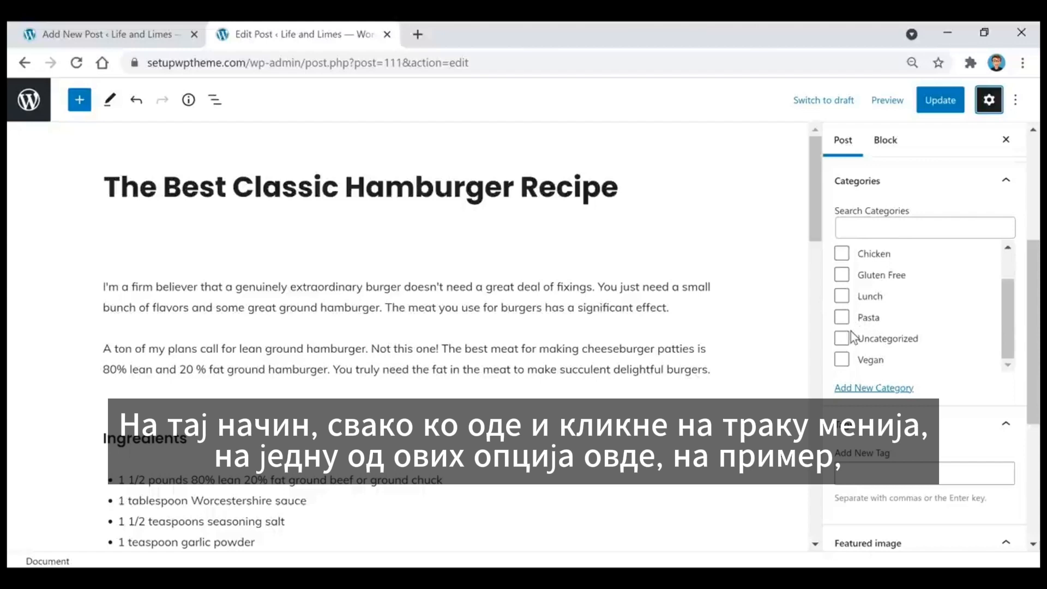
{"action": "scroll", "coordinate": [945, 326], "scroll_direction": "up", "scroll_amount": 2}
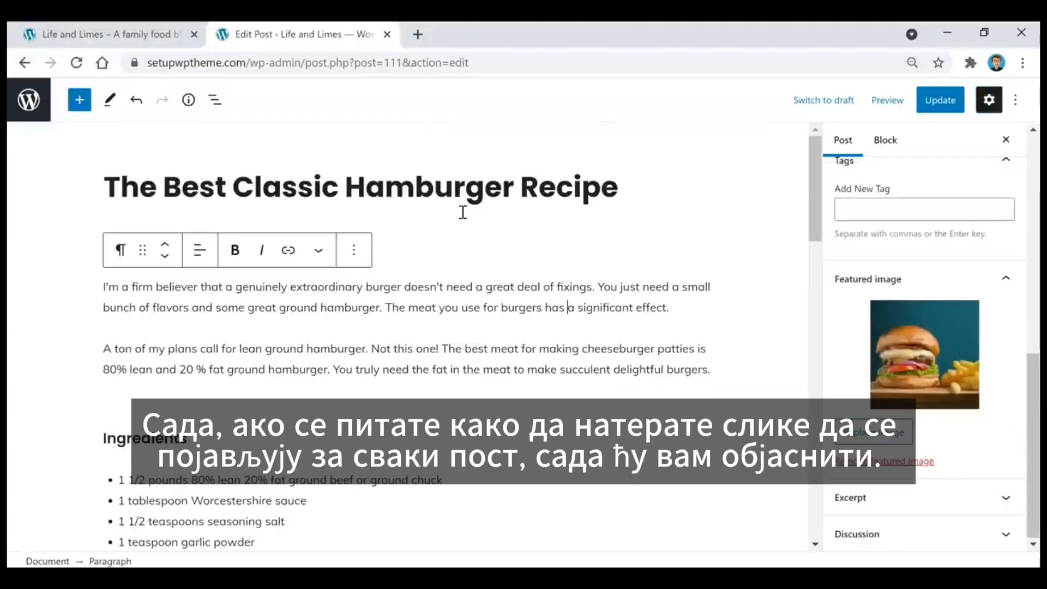
- Check how the posts' pictures appear on the live home page and return to the post editor
{"action": "left_click", "coordinate": [121, 34]}
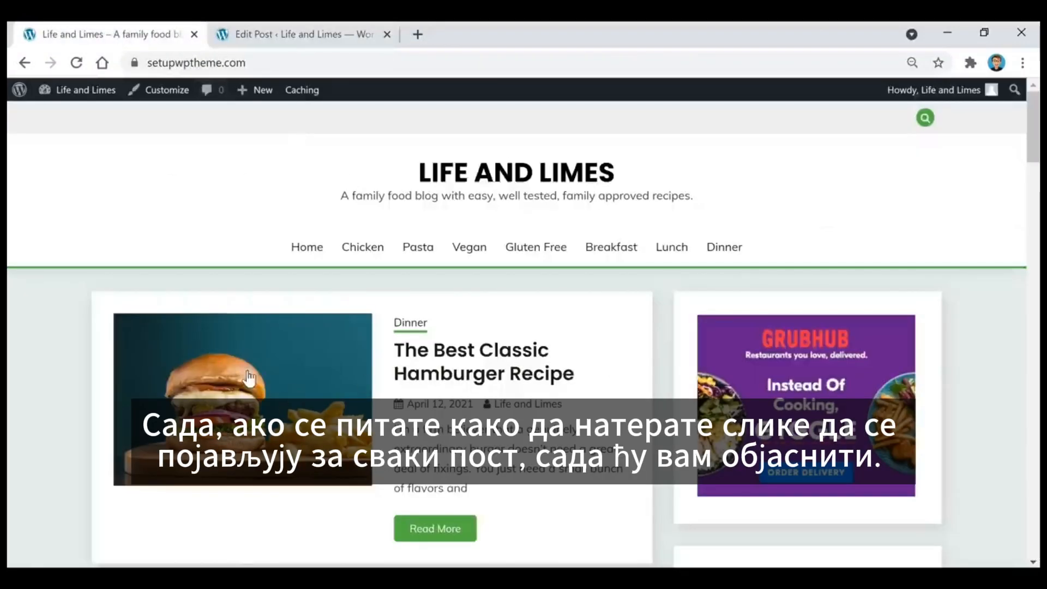
{"action": "scroll", "coordinate": [321, 450], "scroll_direction": "down", "scroll_amount": 4}
{"action": "scroll", "coordinate": [321, 450], "scroll_direction": "up", "scroll_amount": 4}
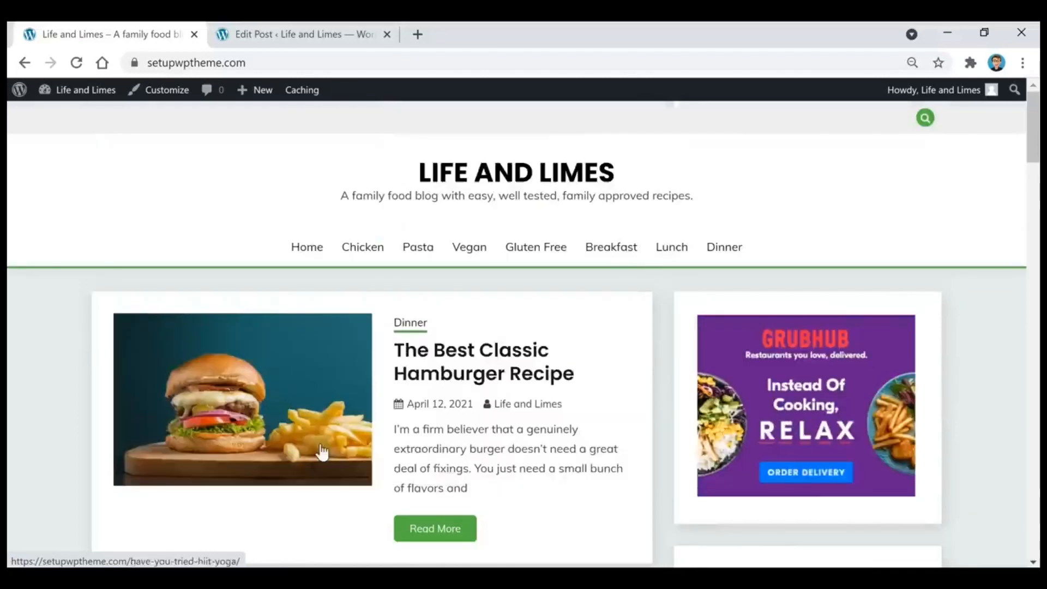
{"action": "left_click", "coordinate": [306, 35]}
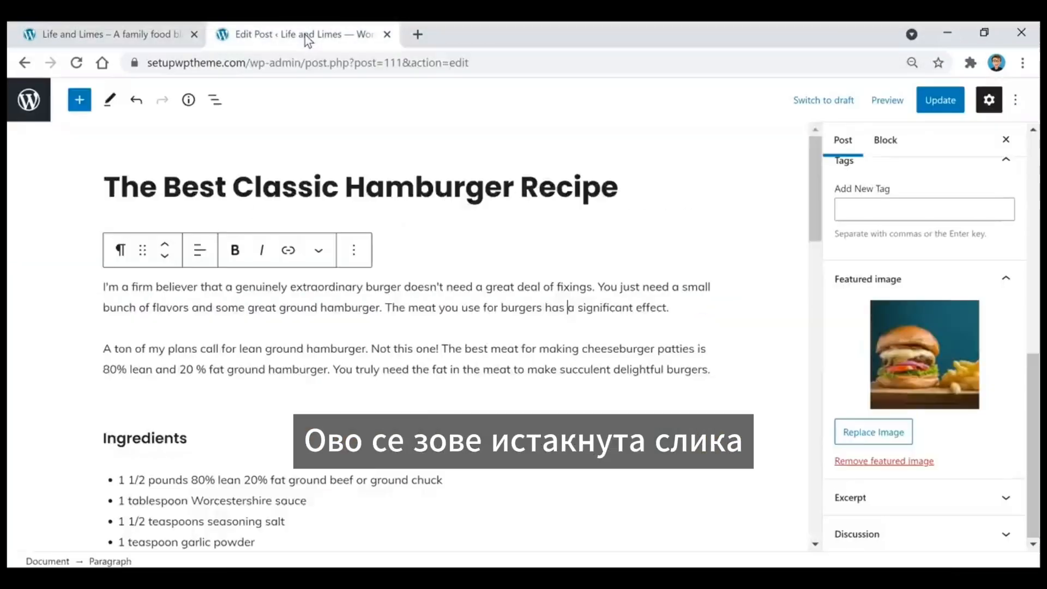
- Set the burger-and-fries photo from the media library as the post's featured image and compare it with the live home page
{"action": "scroll", "coordinate": [935, 232], "scroll_direction": "up", "scroll_amount": 5}
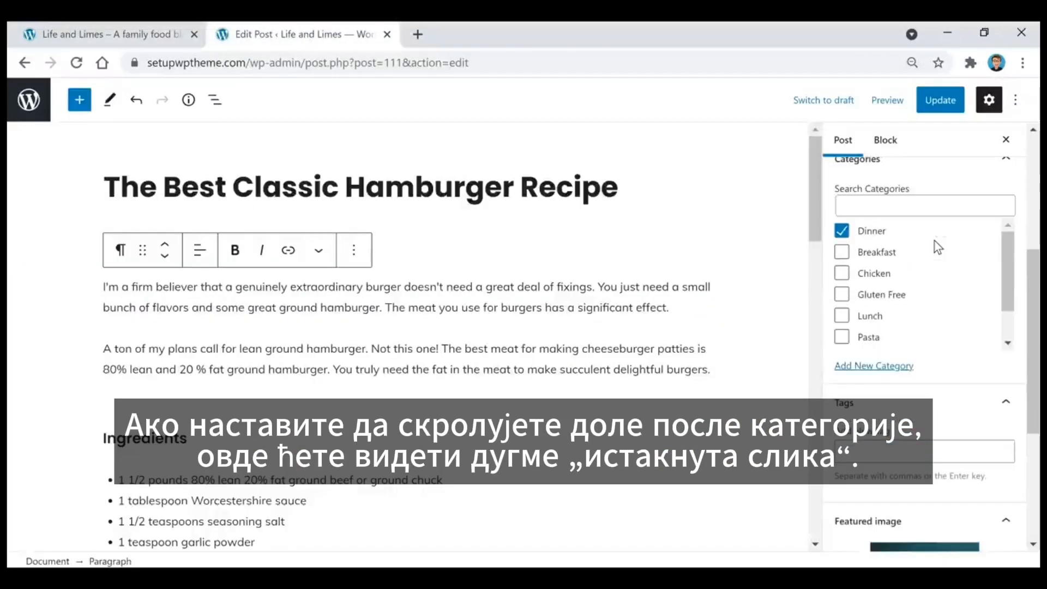
{"action": "scroll", "coordinate": [936, 243], "scroll_direction": "down", "scroll_amount": 1}
{"action": "scroll", "coordinate": [883, 306], "scroll_direction": "down", "scroll_amount": 3}
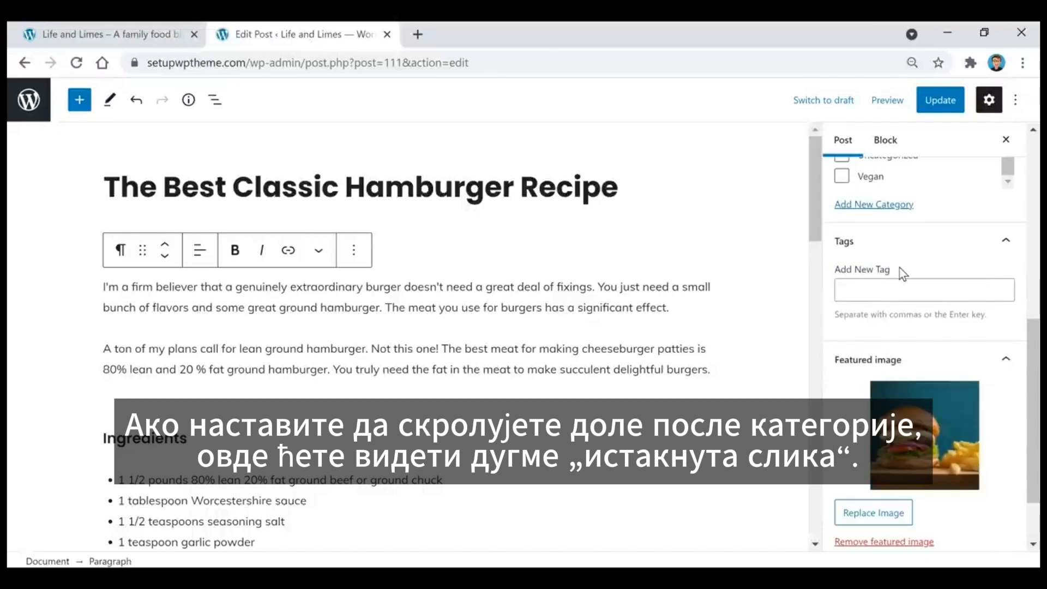
{"action": "scroll", "coordinate": [897, 256], "scroll_direction": "down", "scroll_amount": 2}
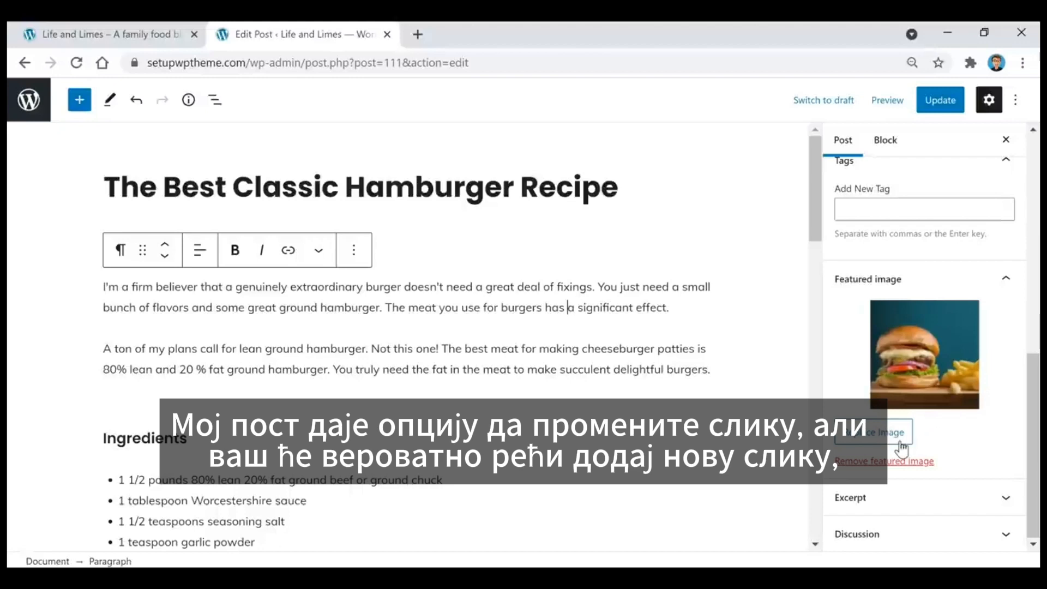
{"action": "left_click", "coordinate": [896, 446]}
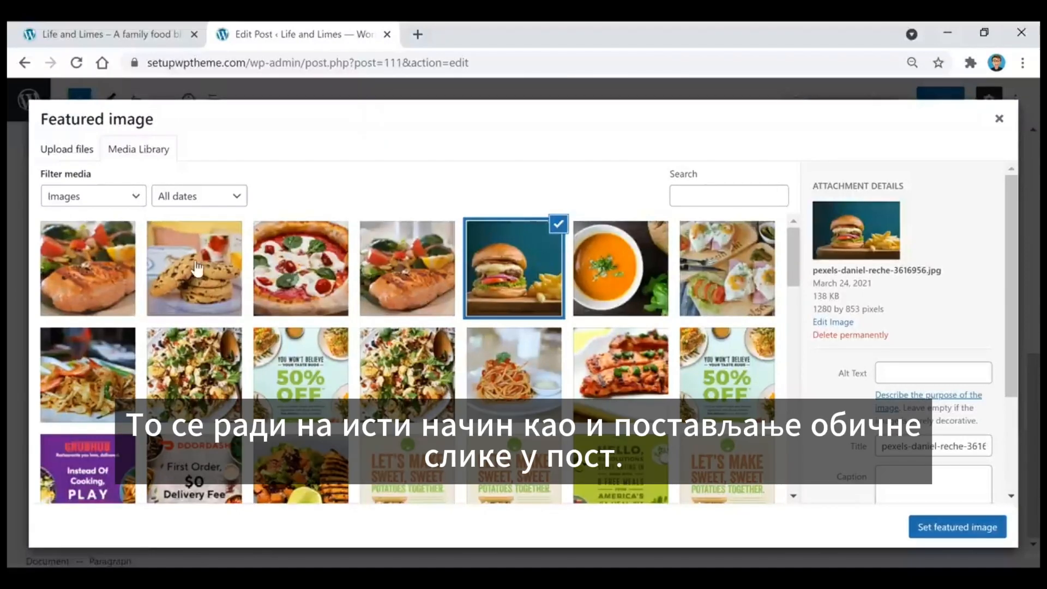
{"action": "left_click", "coordinate": [61, 149]}
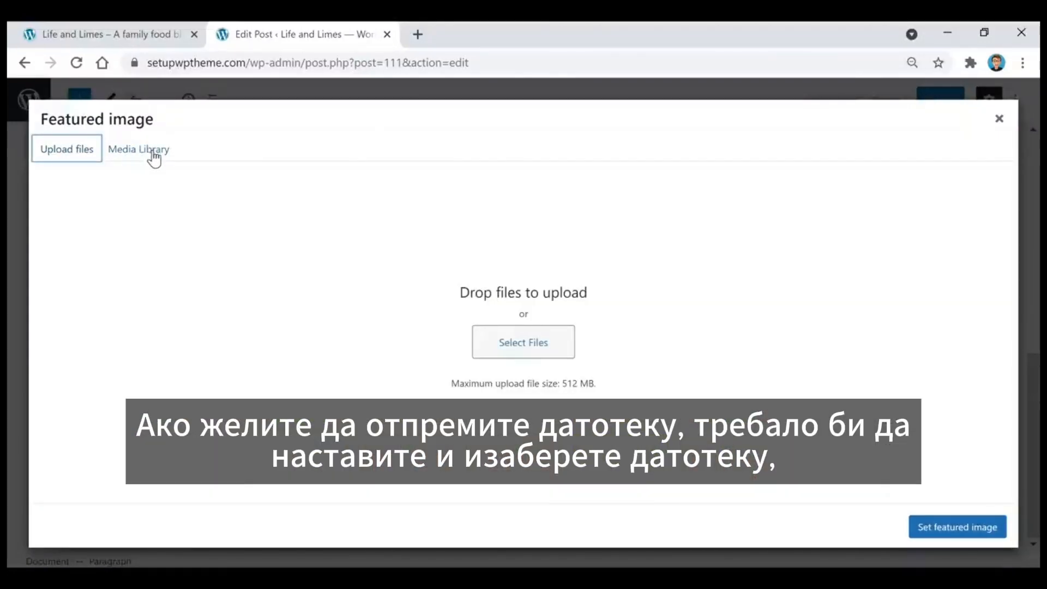
{"action": "left_click", "coordinate": [155, 156]}
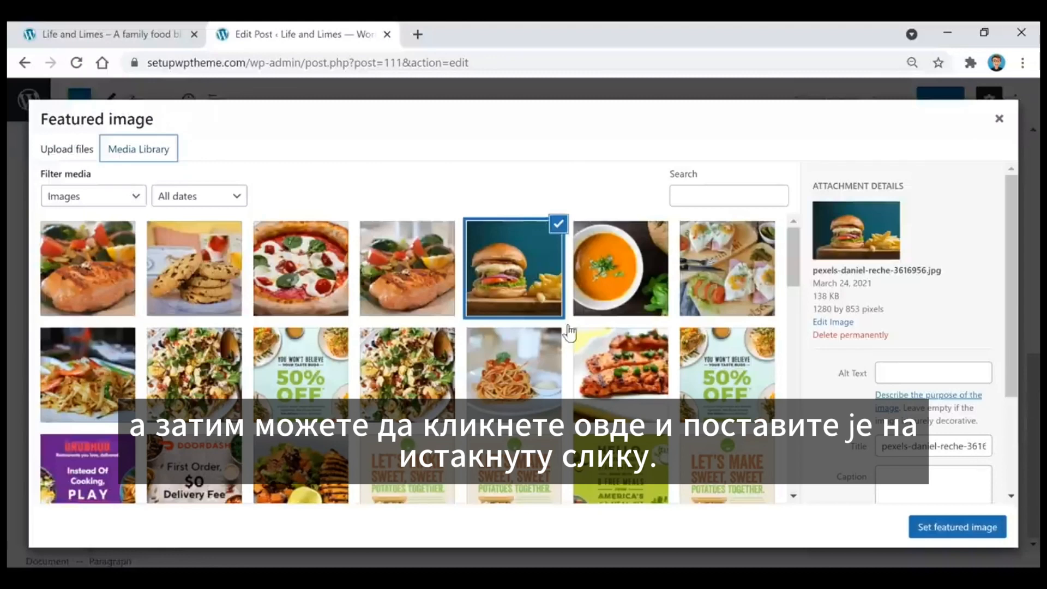
{"action": "left_click", "coordinate": [958, 528]}
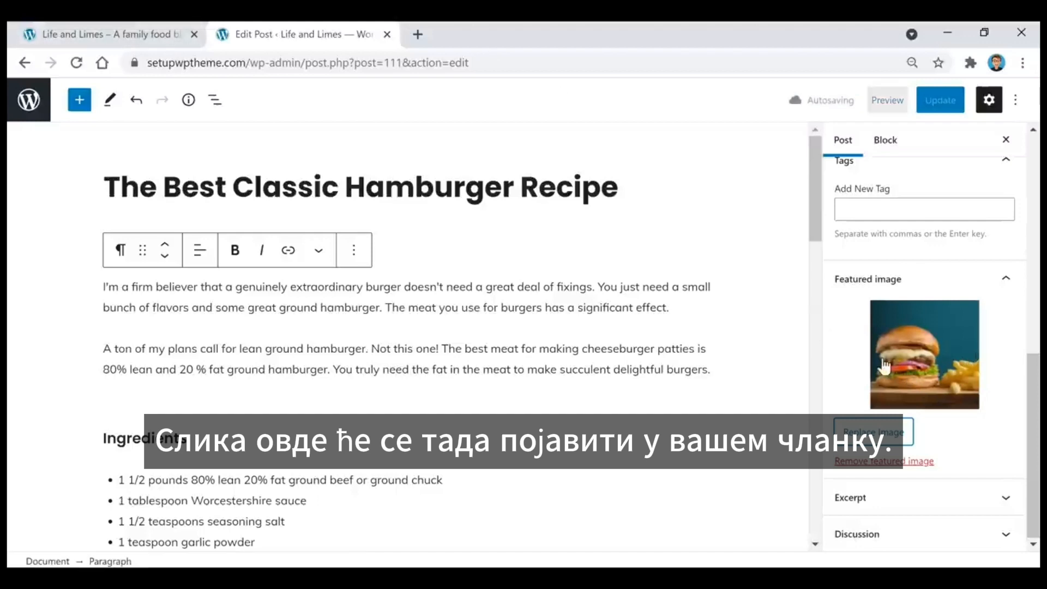
{"action": "left_click", "coordinate": [131, 39]}
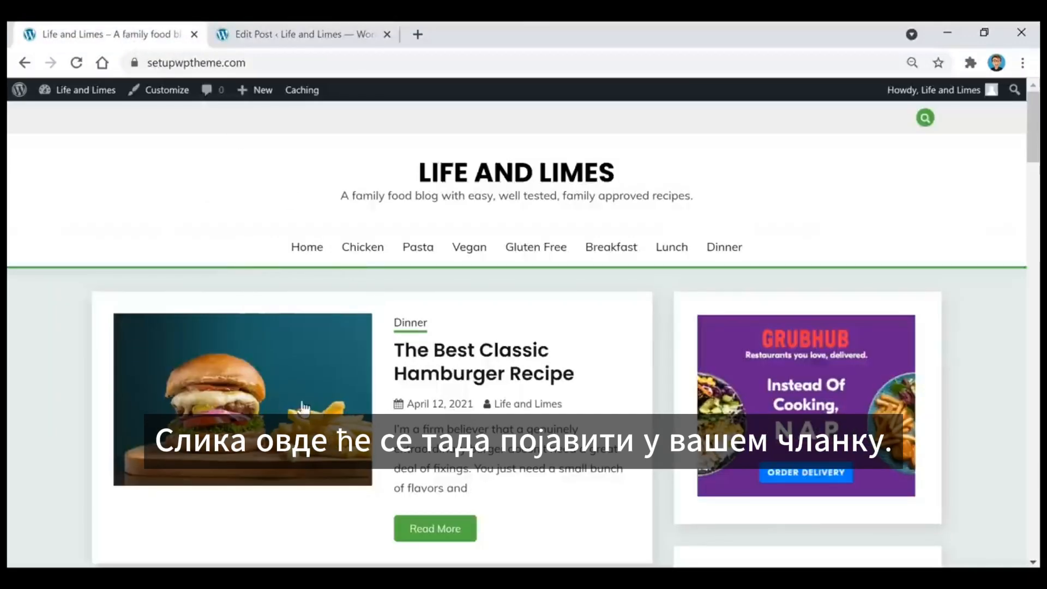
{"action": "left_click", "coordinate": [270, 35]}
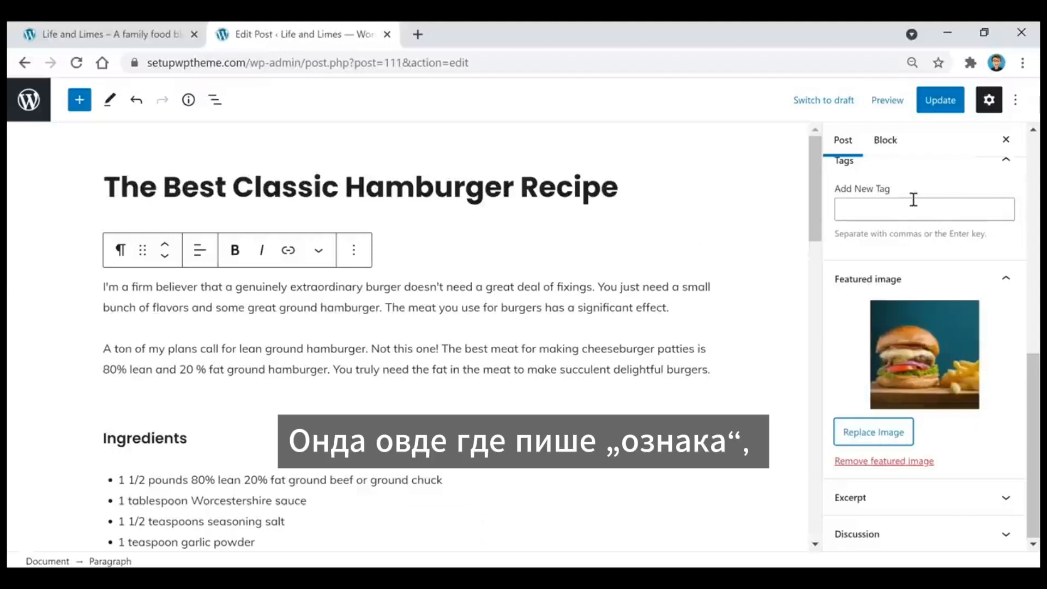
- Add the post's title, "The Best Classic Hamburger Recipe", as a tag of the hamburger post
{"action": "scroll", "coordinate": [899, 253], "scroll_direction": "up", "scroll_amount": 2}
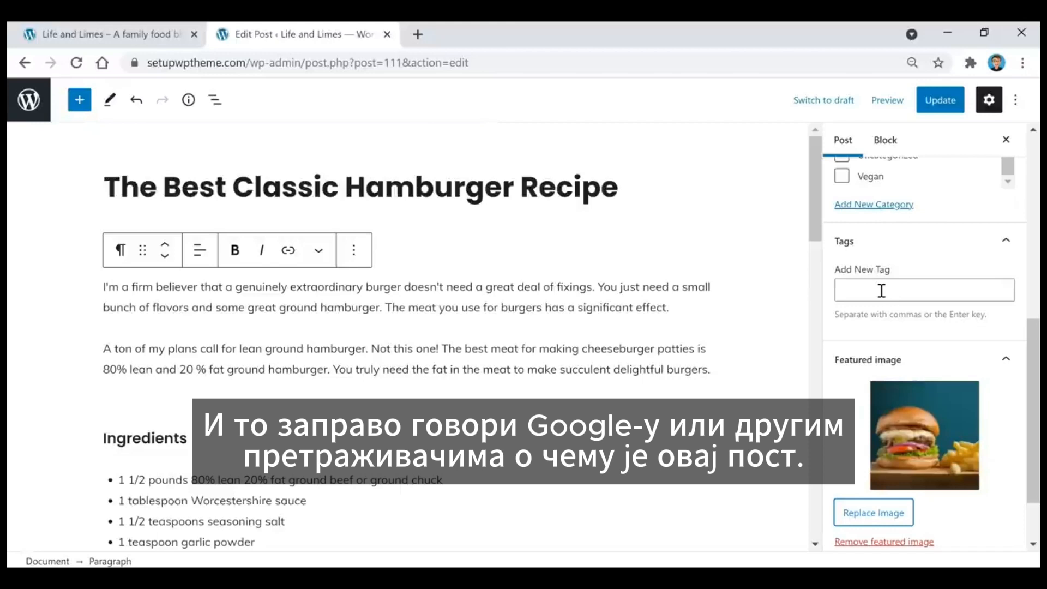
{"action": "triple_click", "coordinate": [537, 188]}
{"action": "key", "text": "ctrl+c"}
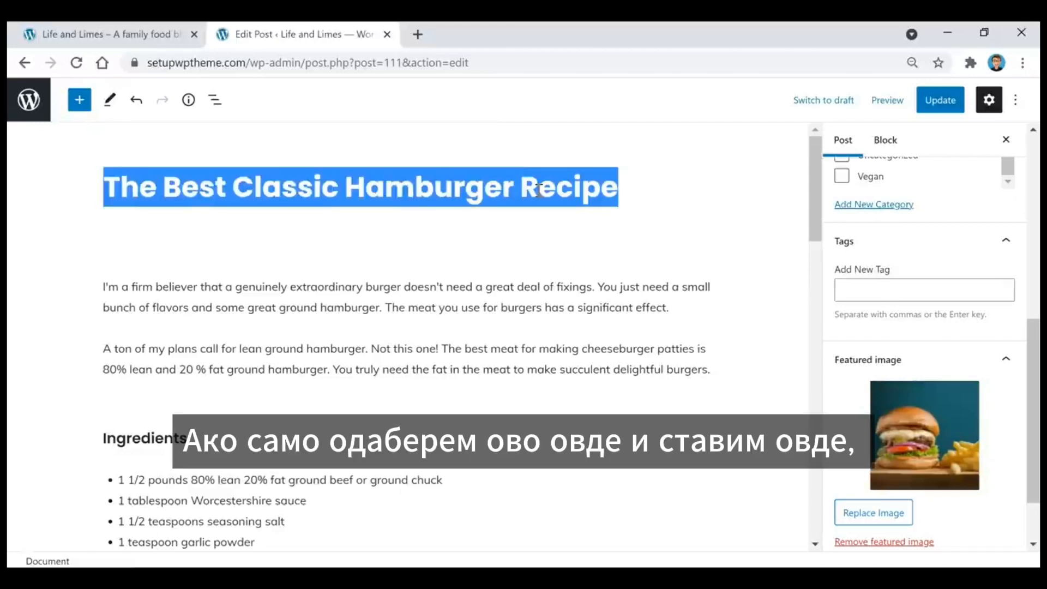
{"action": "left_click", "coordinate": [935, 290]}
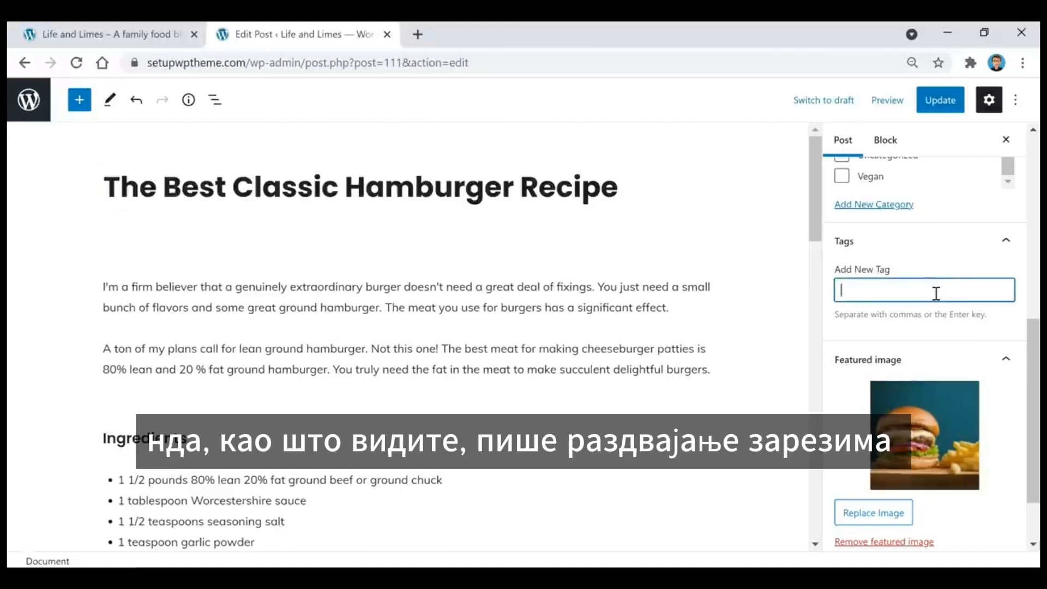
{"action": "key", "text": "ctrl+v"}
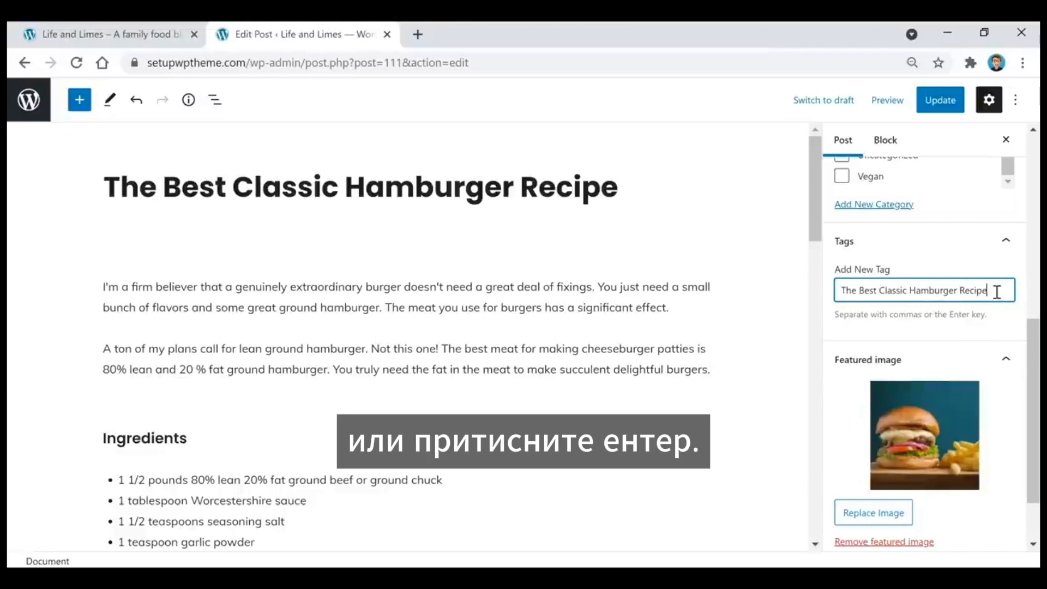
{"action": "key", "text": "Return"}
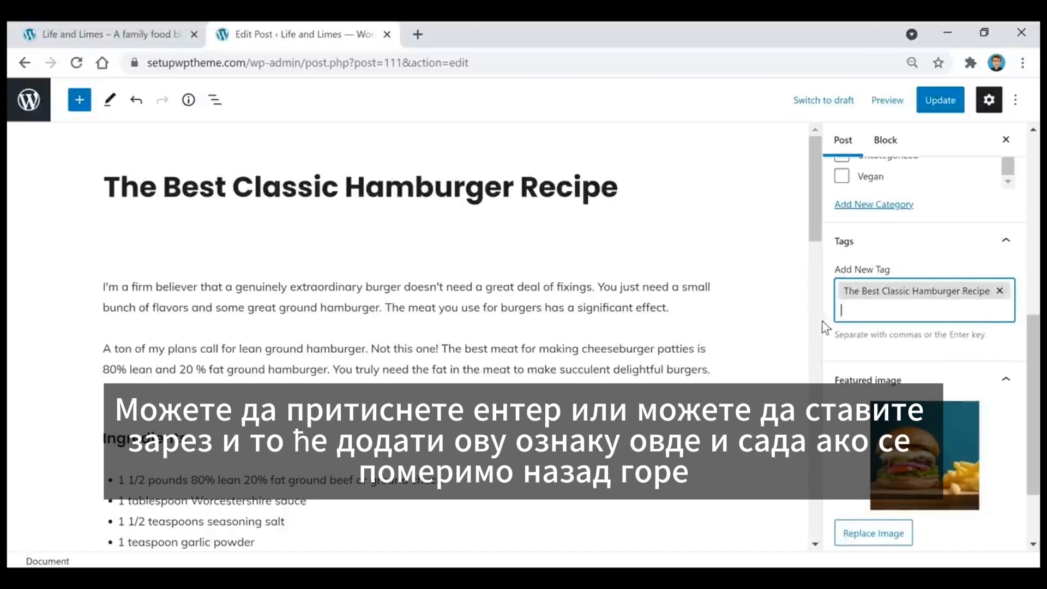
- Check the hamburger post's publish date, publish the untitled post with the empty YouTube block, and save the other new post as a draft
{"action": "scroll", "coordinate": [938, 350], "scroll_direction": "up", "scroll_amount": 5}
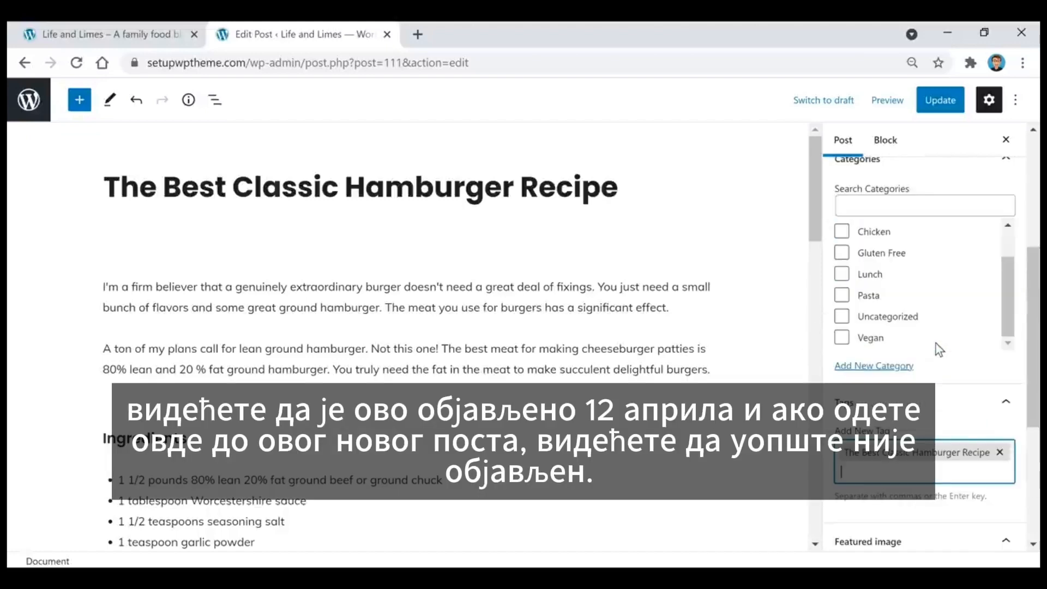
{"action": "scroll", "coordinate": [941, 354], "scroll_direction": "up", "scroll_amount": 3}
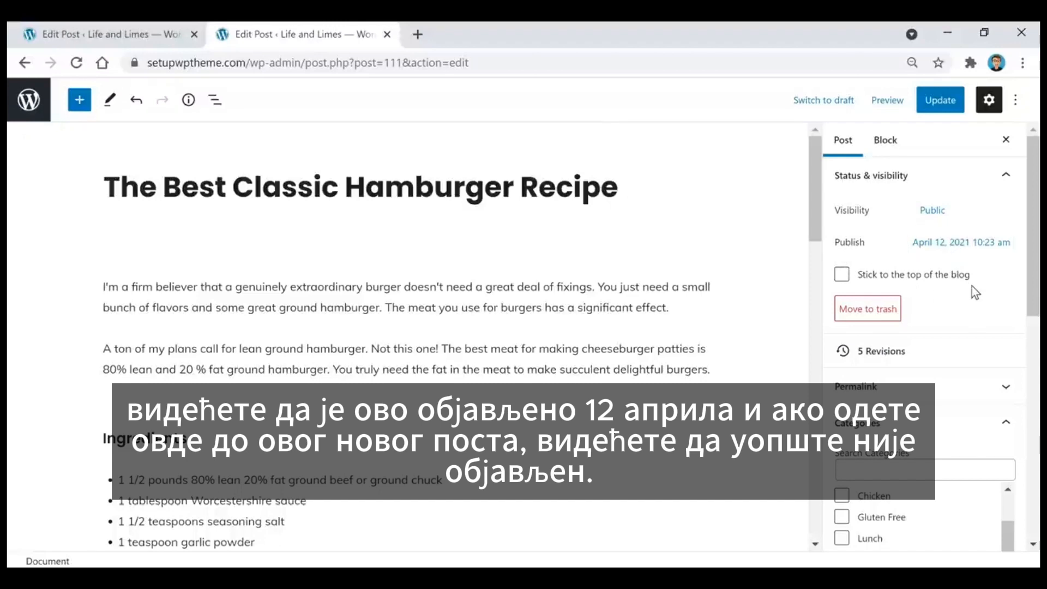
{"action": "left_click", "coordinate": [139, 38]}
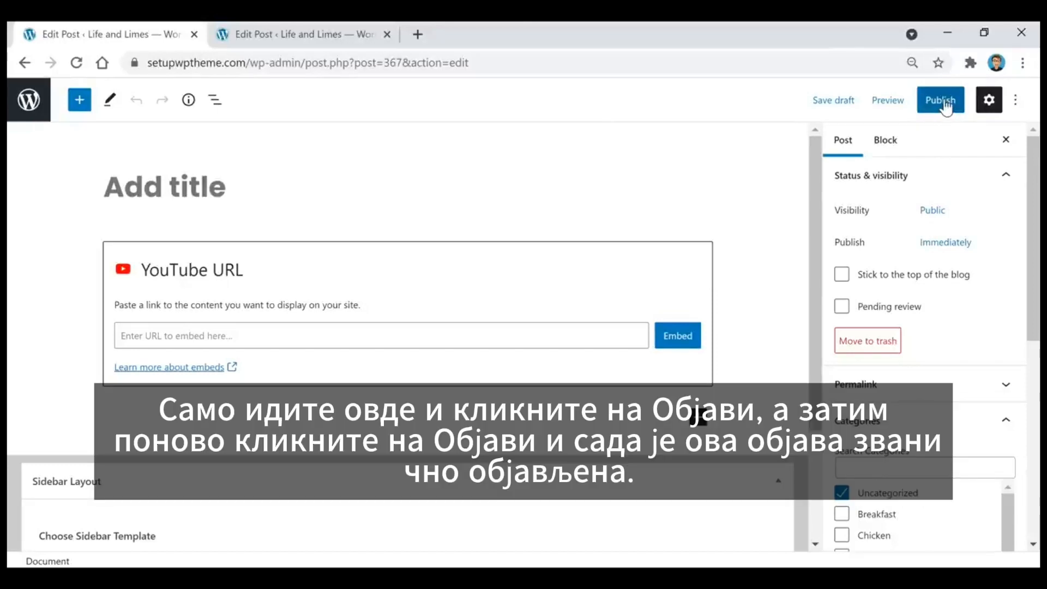
{"action": "left_click", "coordinate": [947, 107]}
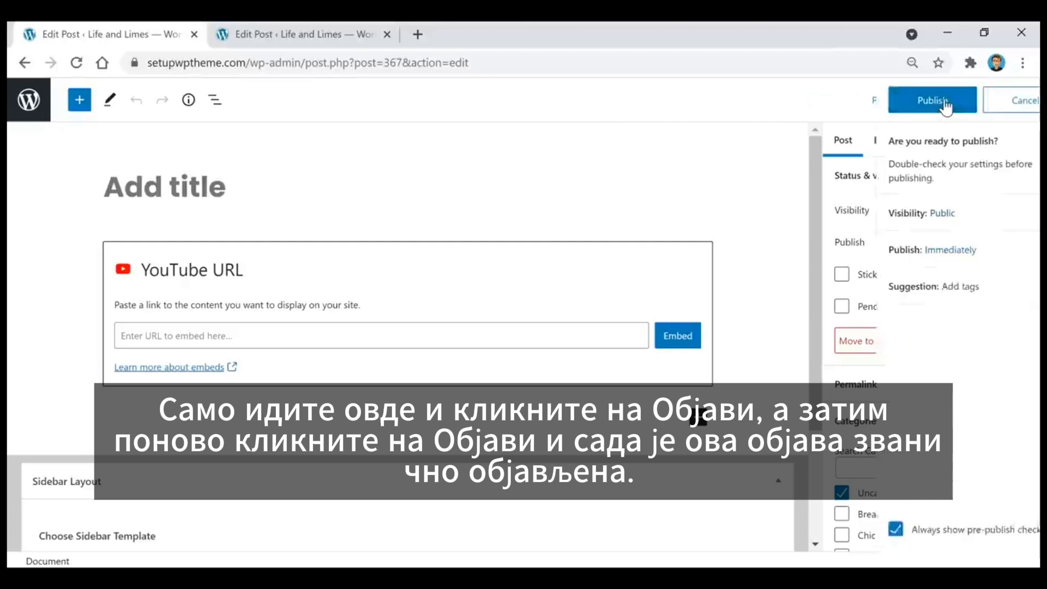
{"action": "left_click", "coordinate": [905, 105]}
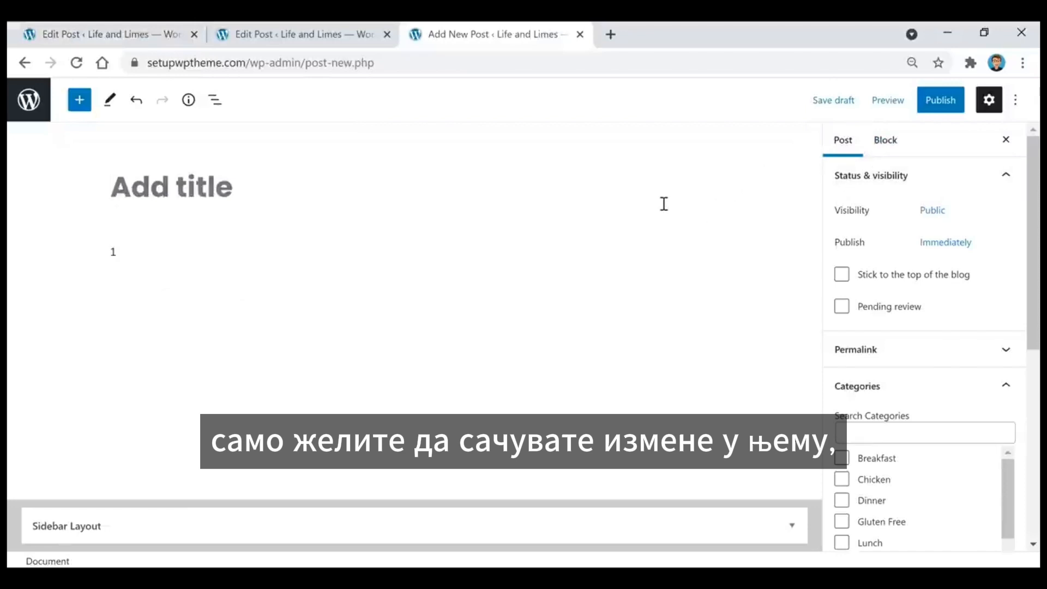
{"action": "left_click", "coordinate": [833, 101]}
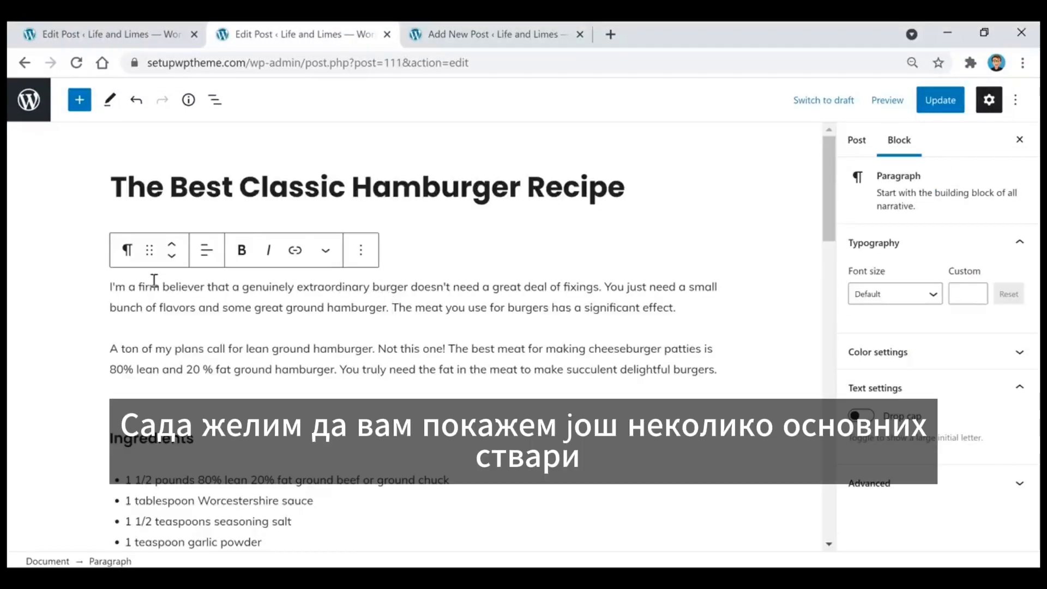
- Make the words "I'm a firm" in the hamburger post's first paragraph bold and remove the bold formatting again
{"action": "left_click_drag", "start_coordinate": [159, 290], "coordinate": [100, 299]}
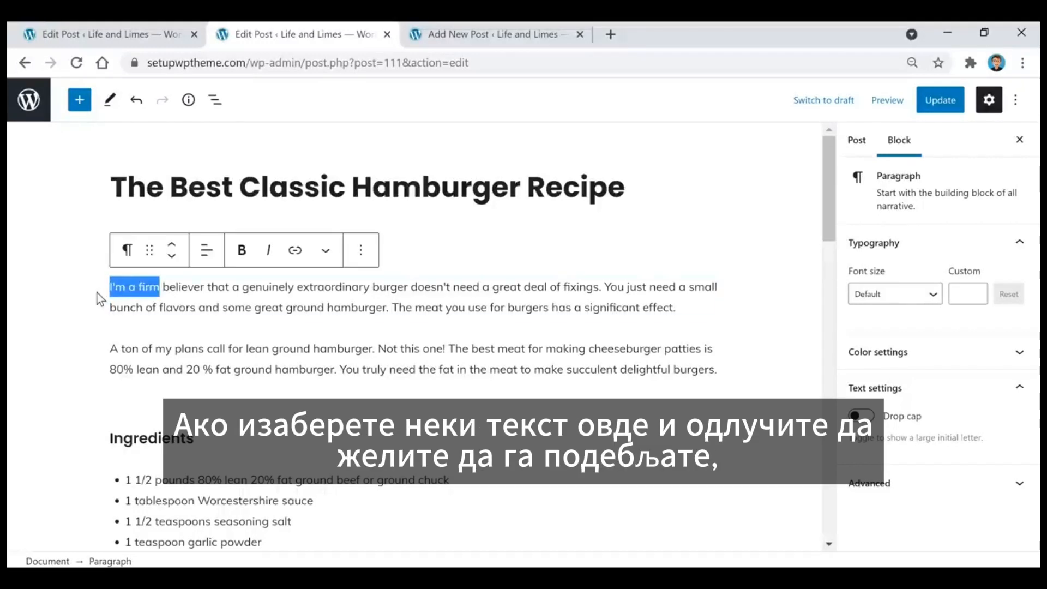
{"action": "left_click", "coordinate": [242, 250]}
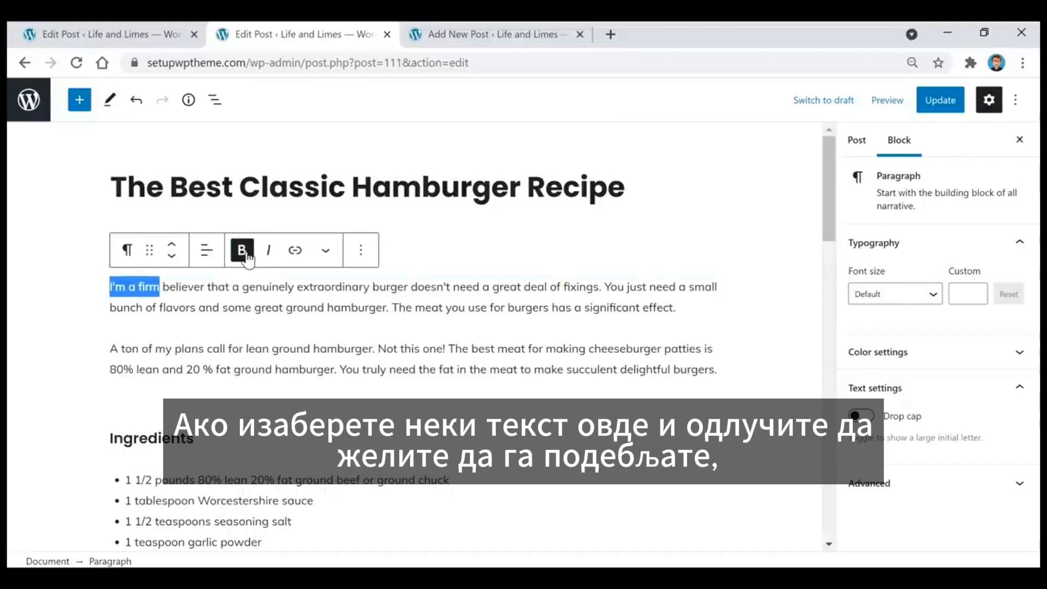
{"action": "left_click", "coordinate": [232, 287]}
{"action": "left_click_drag", "start_coordinate": [159, 288], "coordinate": [98, 297]}
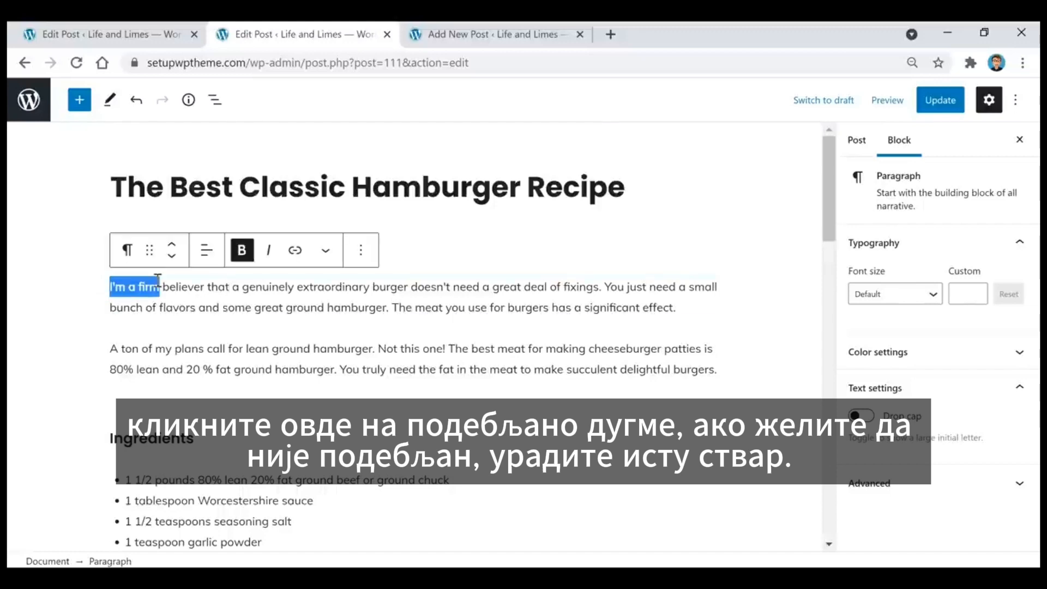
{"action": "left_click", "coordinate": [250, 256]}
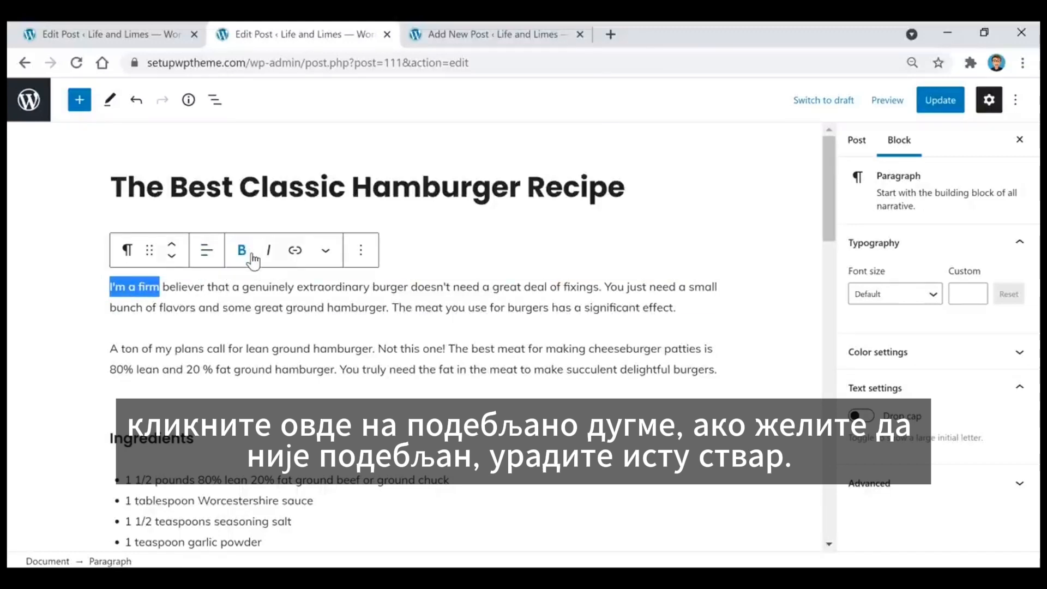
- Move the hamburger post's opening paragraph below the second paragraph and back up to its original place
{"action": "left_click", "coordinate": [443, 308]}
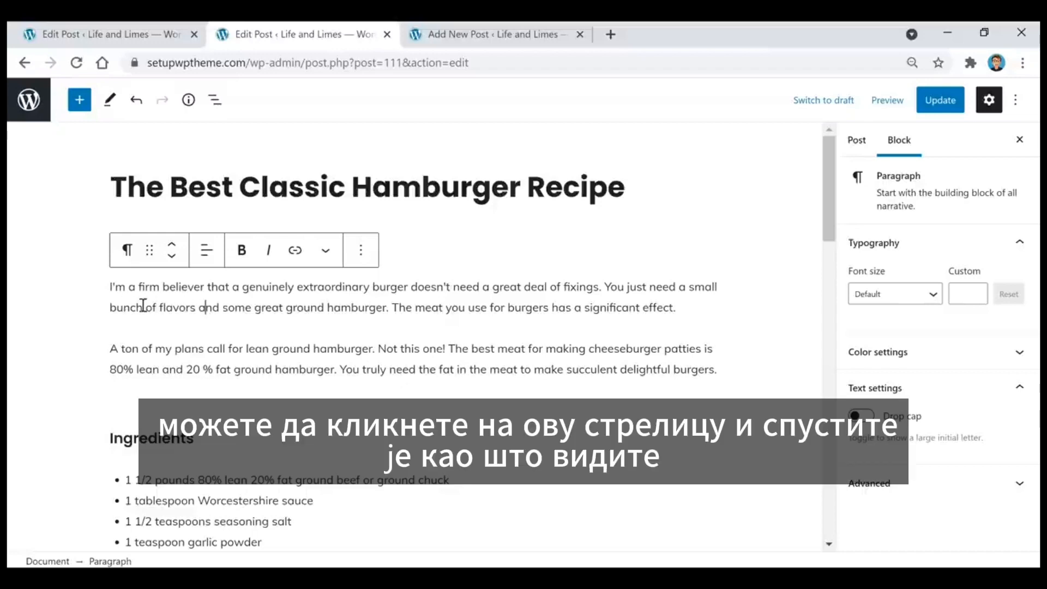
{"action": "left_click", "coordinate": [171, 260]}
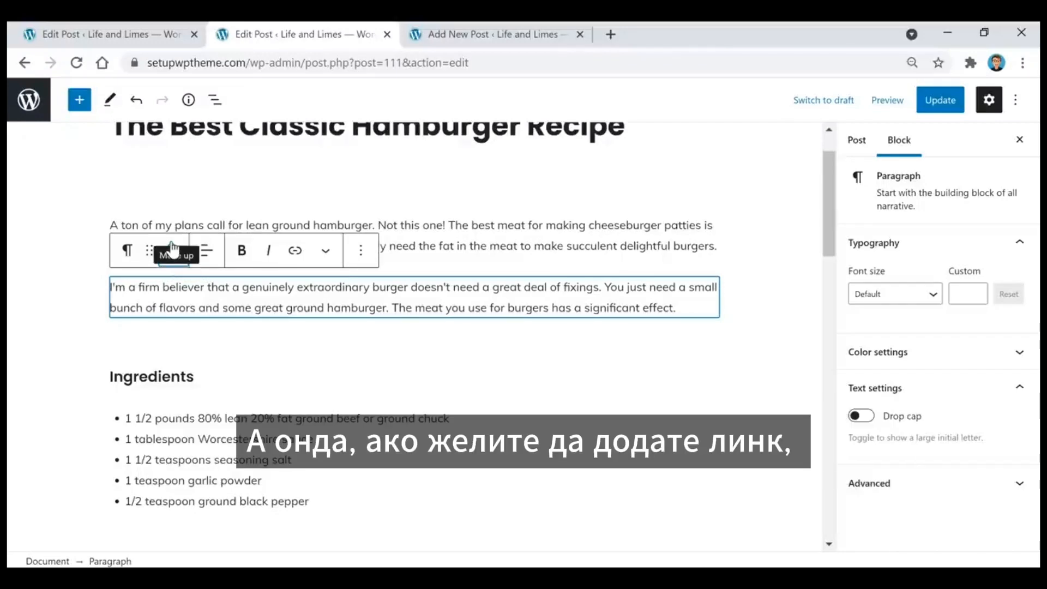
{"action": "left_click", "coordinate": [172, 250]}
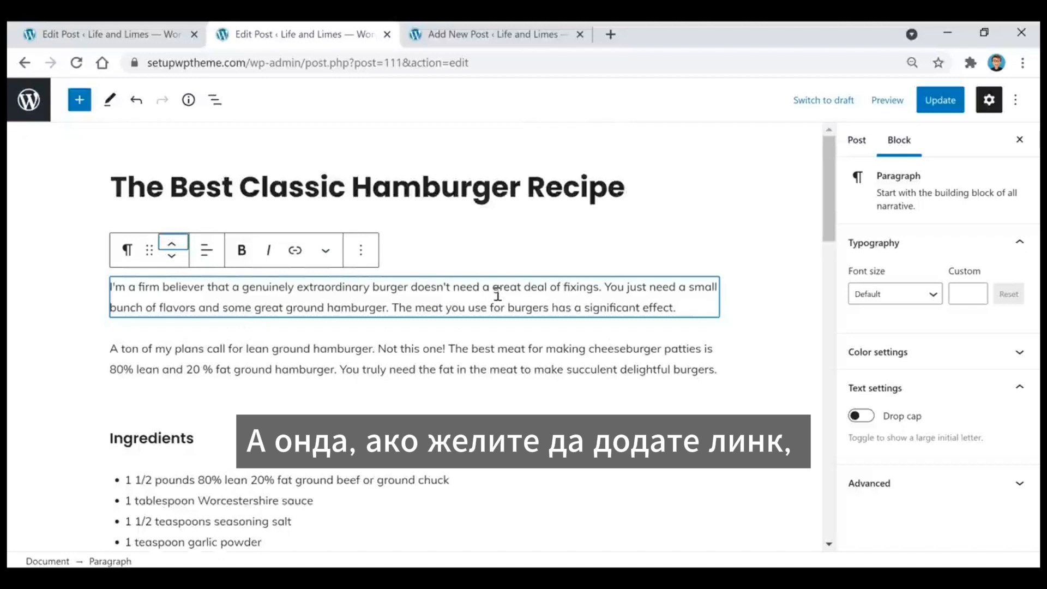
- Link the word "burger" in the first paragraph to google.com and remove the link again
{"action": "left_click", "coordinate": [405, 286]}
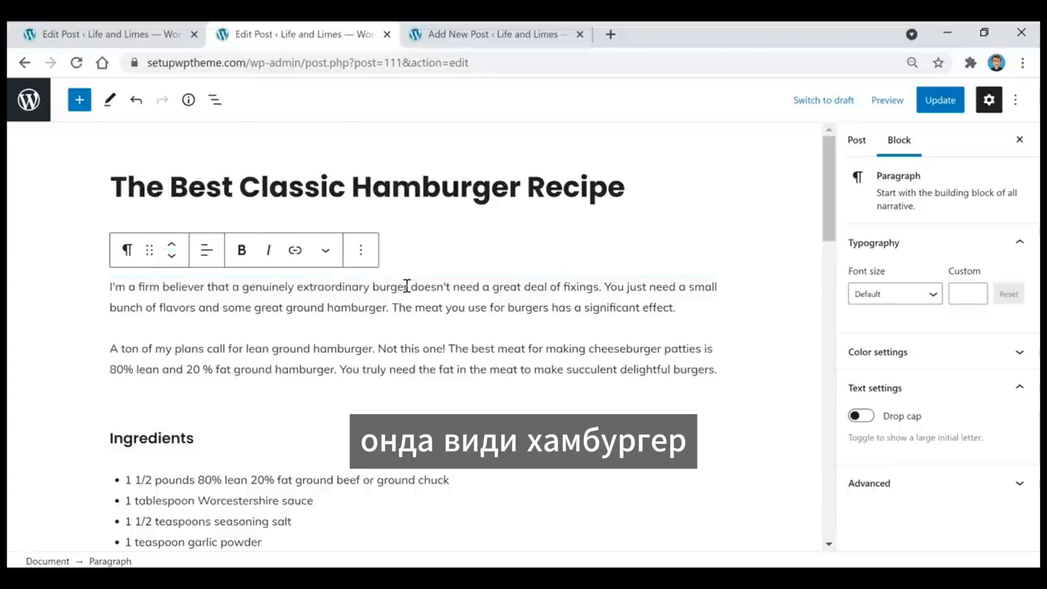
{"action": "left_click_drag", "start_coordinate": [407, 287], "coordinate": [373, 285]}
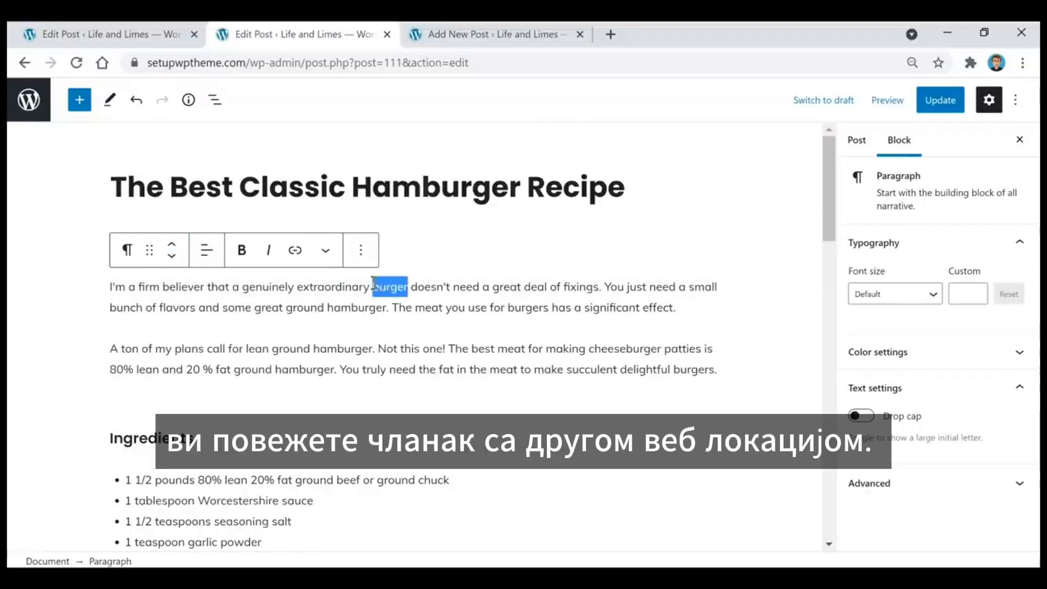
{"action": "left_click", "coordinate": [298, 255]}
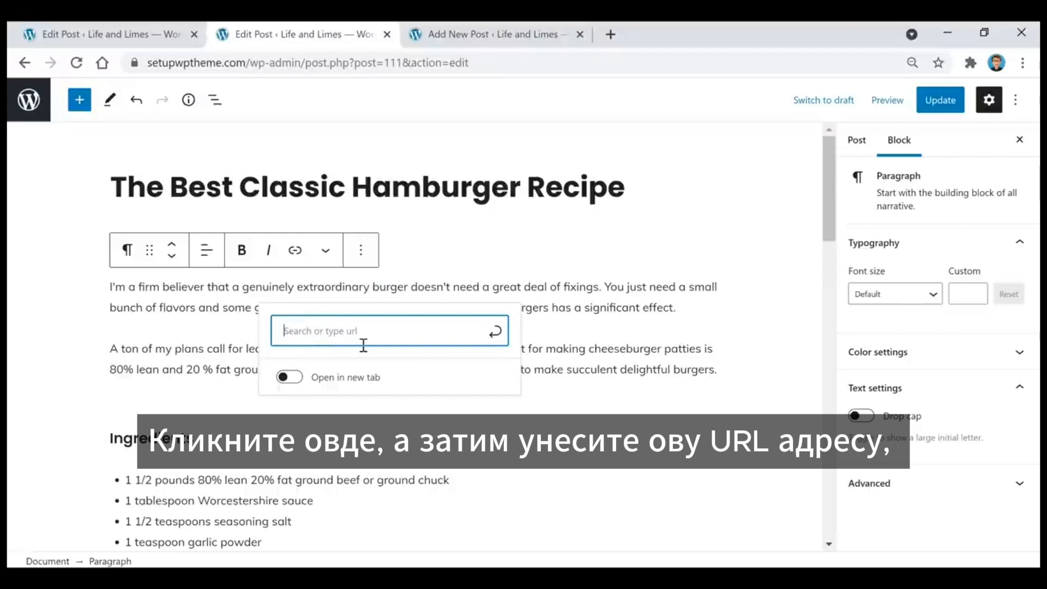
{"action": "type", "text": "google.com"}
{"action": "key", "text": "Return"}
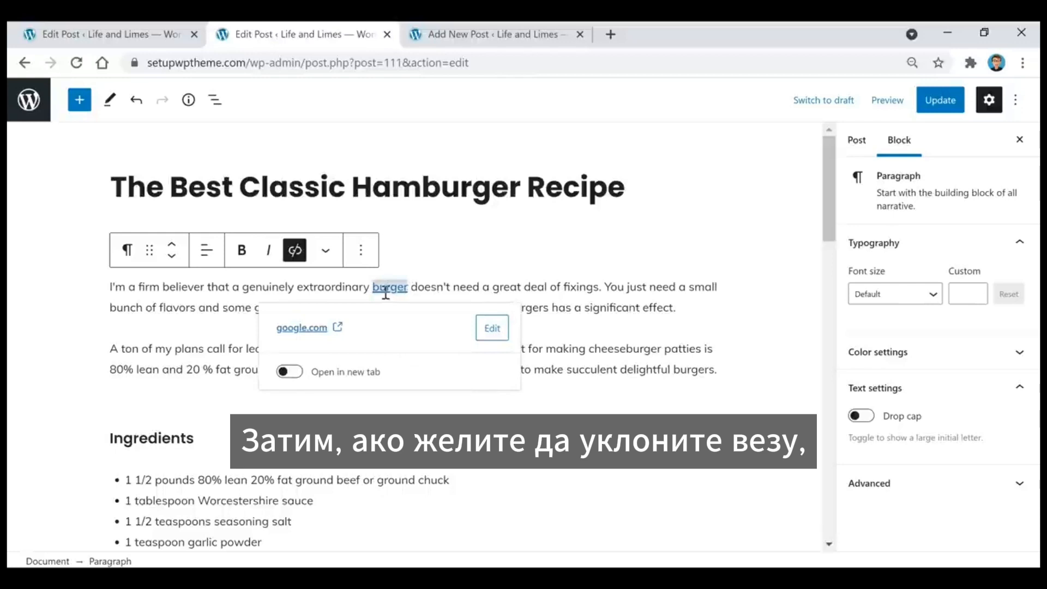
{"action": "left_click", "coordinate": [293, 260]}
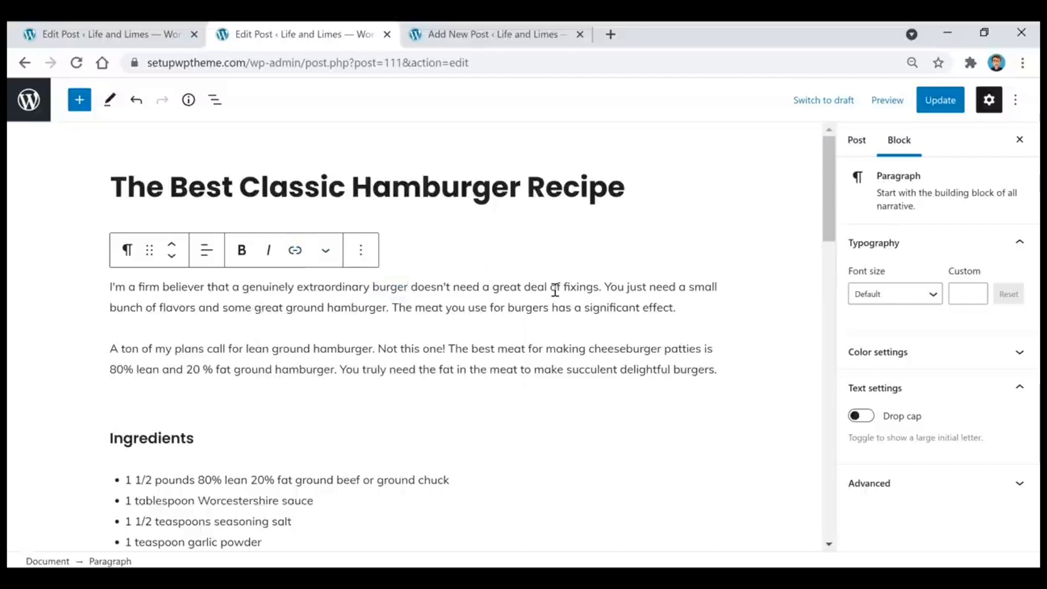
- Delete the large burger-and-fries photo from the body of the hamburger post
{"action": "scroll", "coordinate": [508, 366], "scroll_direction": "down", "scroll_amount": 10}
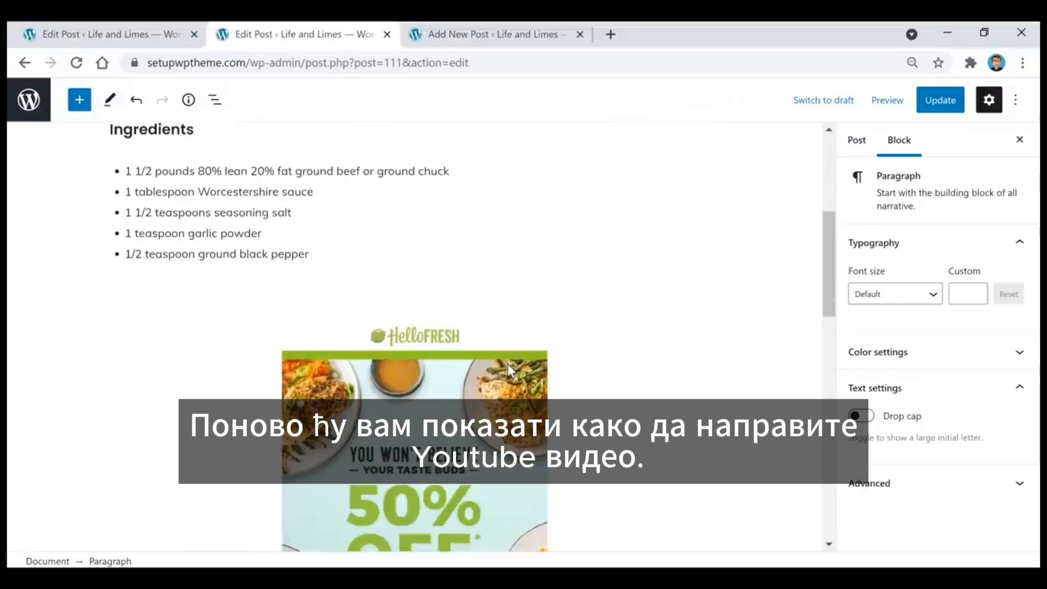
{"action": "scroll", "coordinate": [620, 218], "scroll_direction": "down", "scroll_amount": 6}
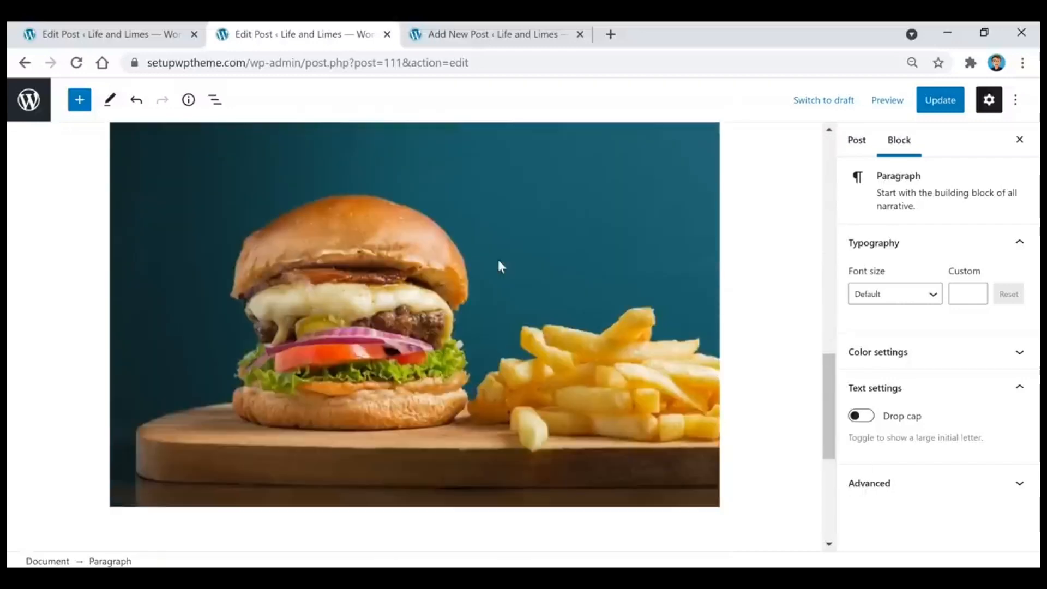
{"action": "left_click", "coordinate": [482, 266]}
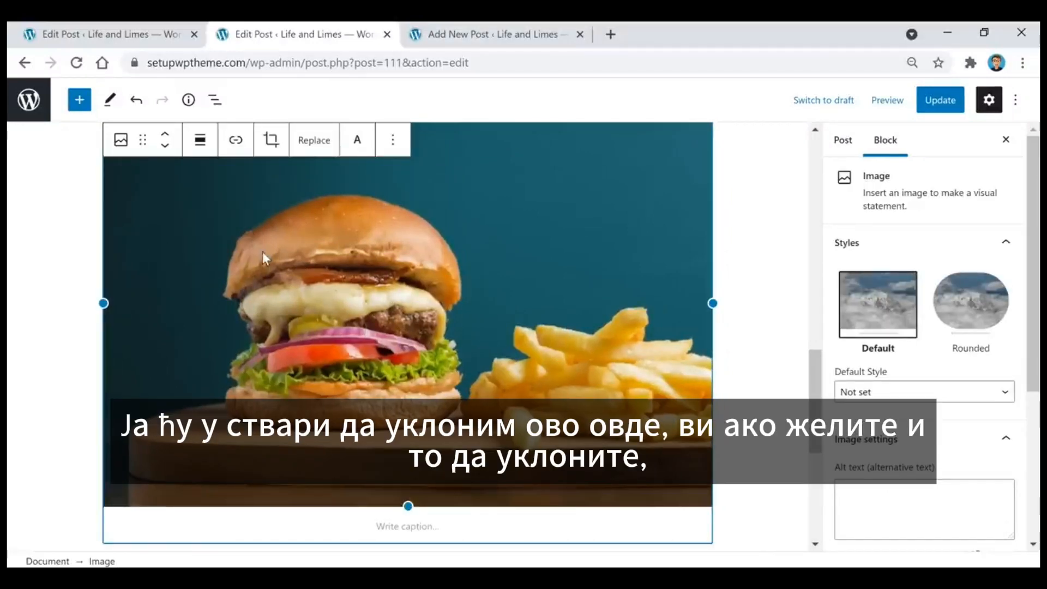
{"action": "scroll", "coordinate": [368, 290], "scroll_direction": "up", "scroll_amount": 2}
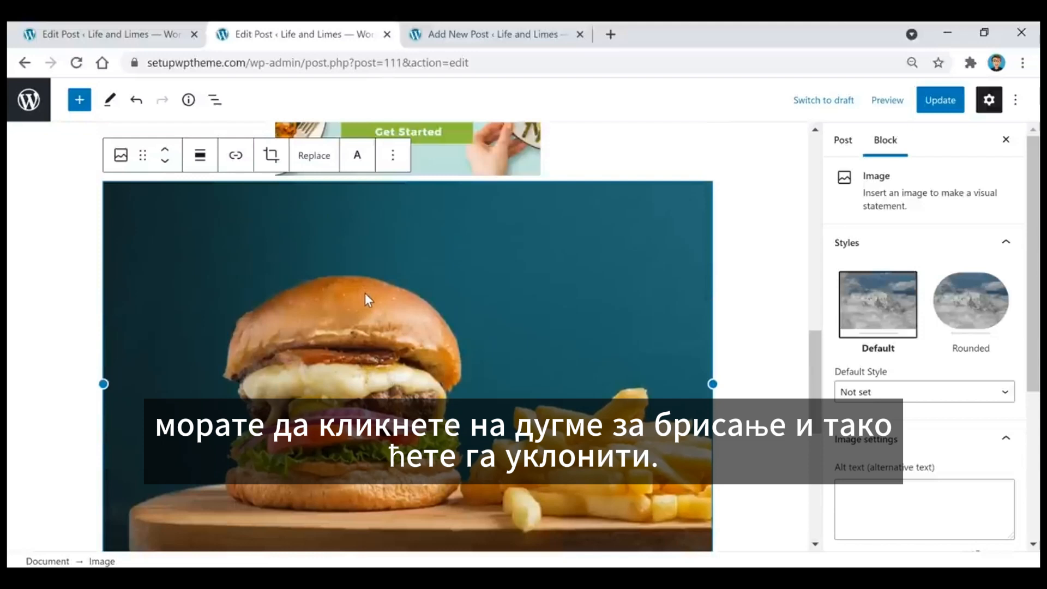
{"action": "key", "text": "Delete"}
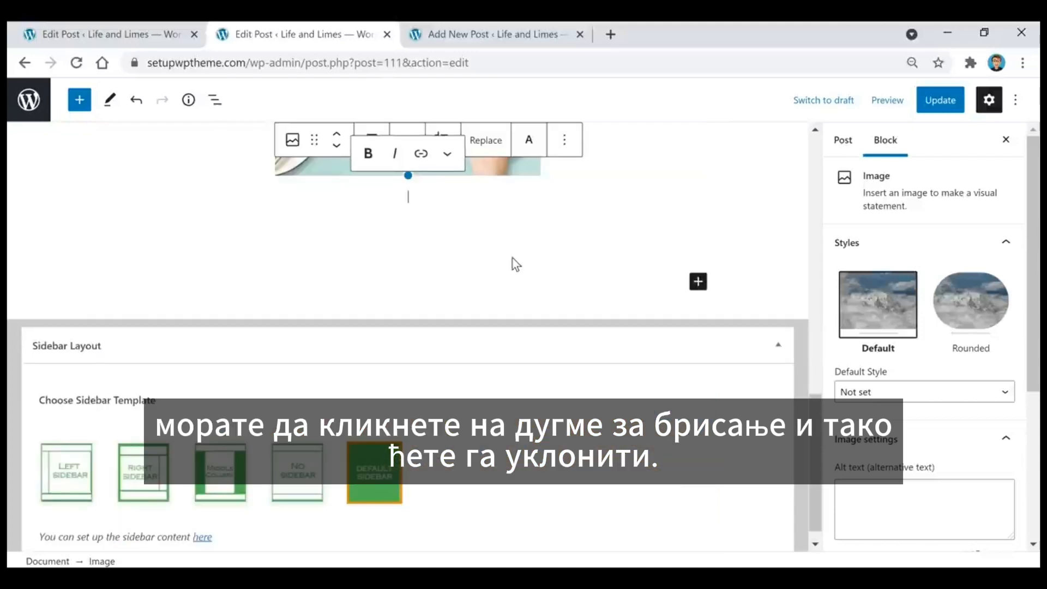
{"action": "left_click", "coordinate": [780, 345]}
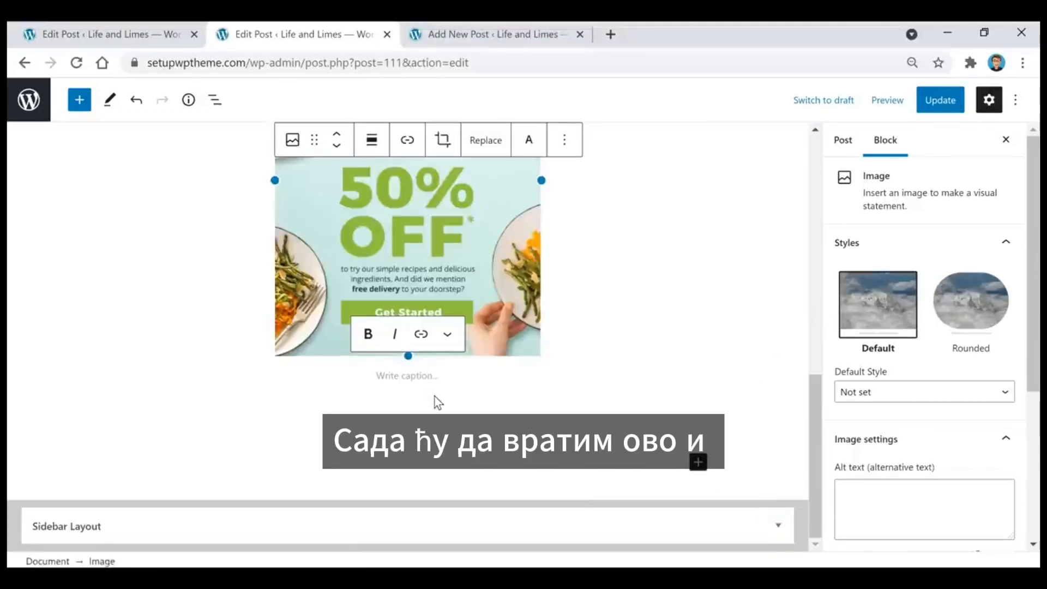
{"action": "left_click", "coordinate": [431, 431]}
{"action": "left_click", "coordinate": [449, 458]}
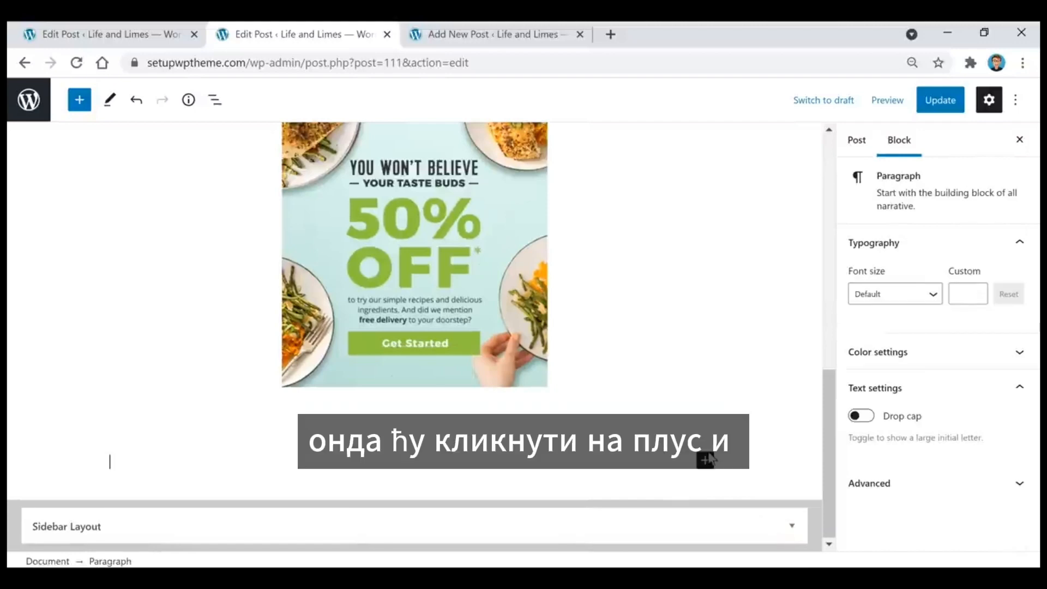
{"action": "left_click", "coordinate": [705, 461]}
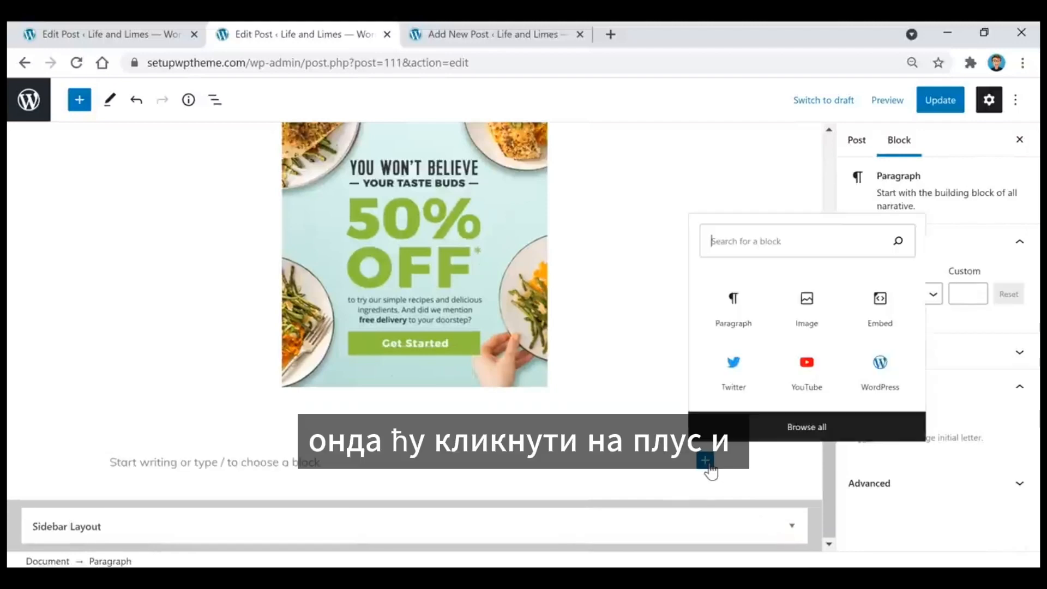
{"action": "left_click", "coordinate": [813, 371]}
{"action": "scroll", "coordinate": [491, 456], "scroll_direction": "down", "scroll_amount": 3}
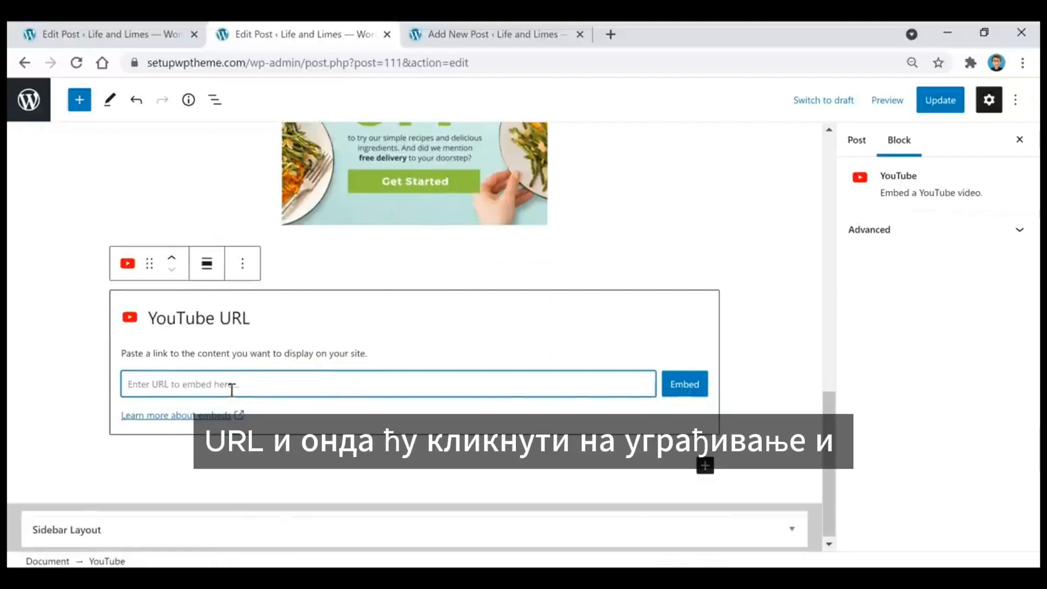
{"action": "type", "text": "https://www.youtube.com/watch?v=fQallQyxAfw"}
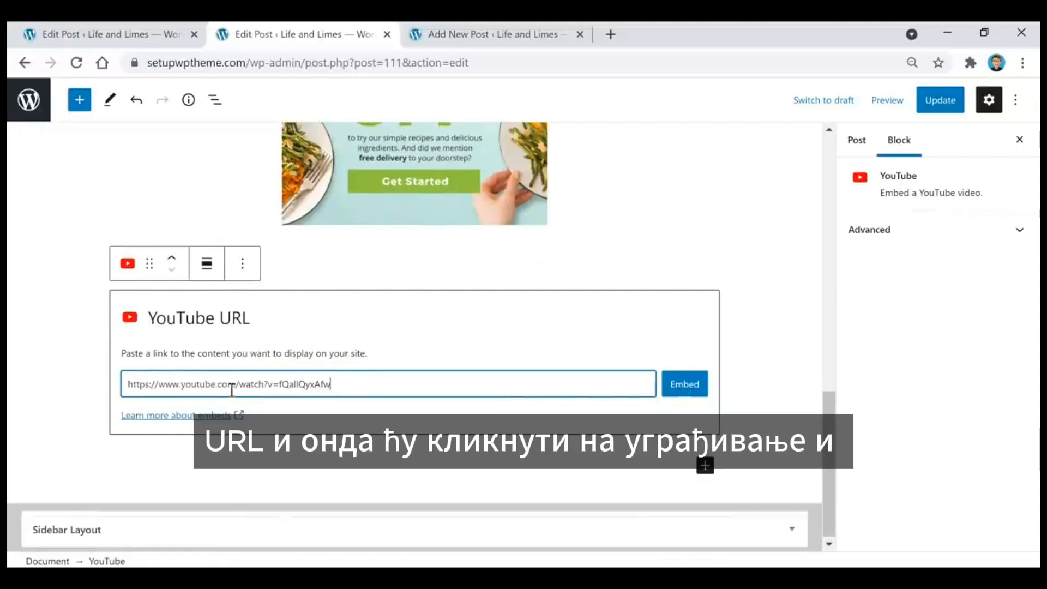
{"action": "left_click", "coordinate": [685, 387]}
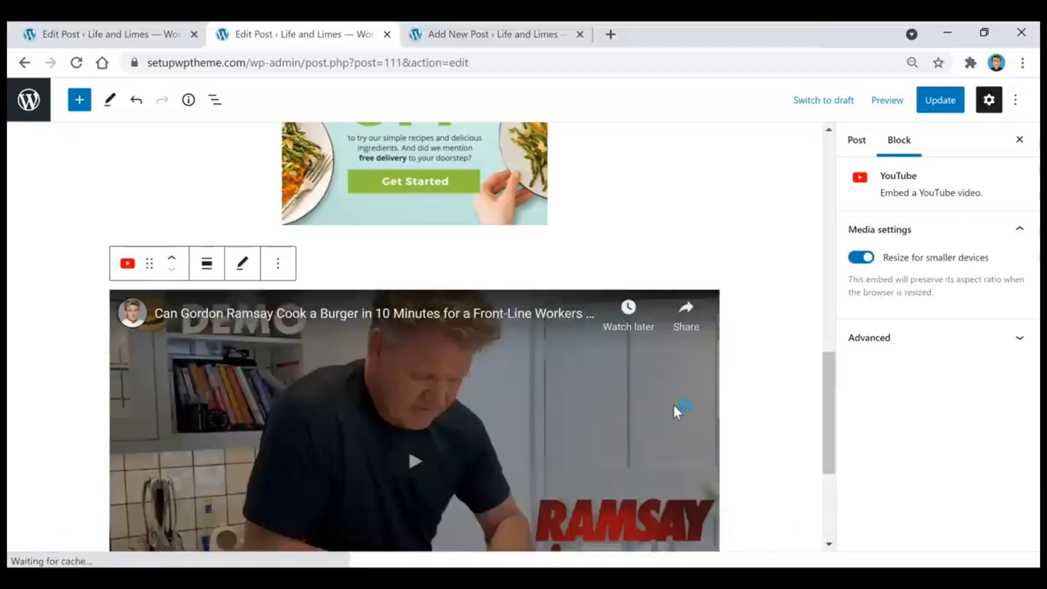
{"action": "scroll", "coordinate": [539, 234], "scroll_direction": "down", "scroll_amount": 1}
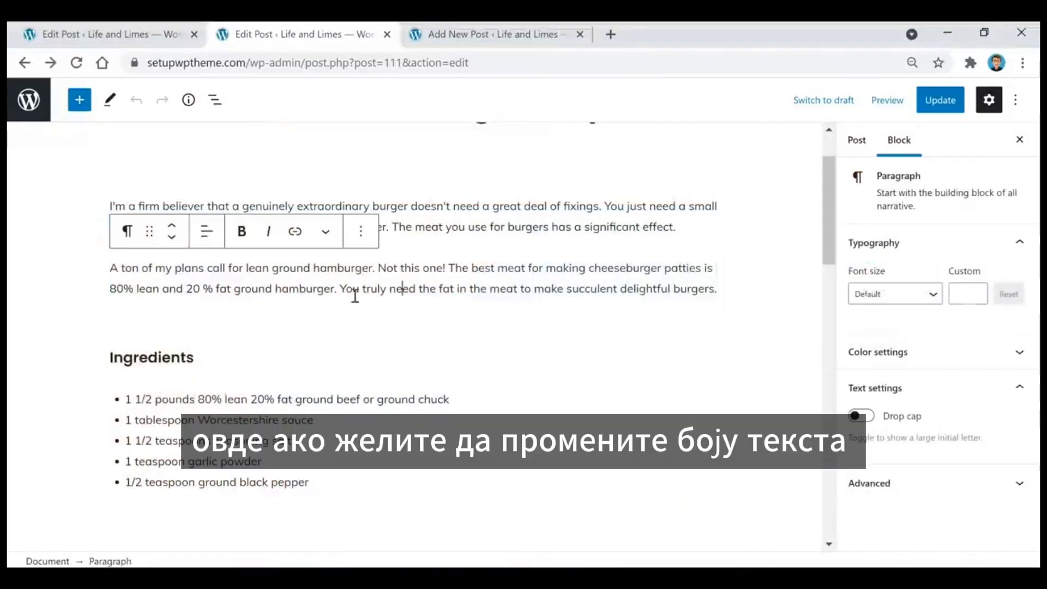
- Check the text color choices for the ingredients list in the hamburger post, leaving the color as it is
{"action": "left_click", "coordinate": [308, 397]}
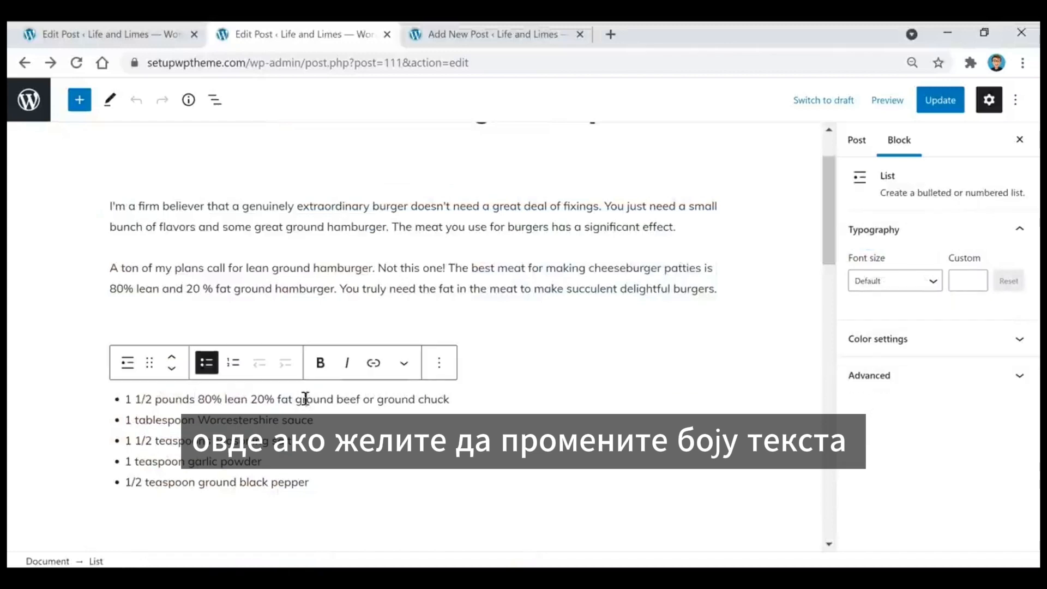
{"action": "left_click", "coordinate": [404, 363]}
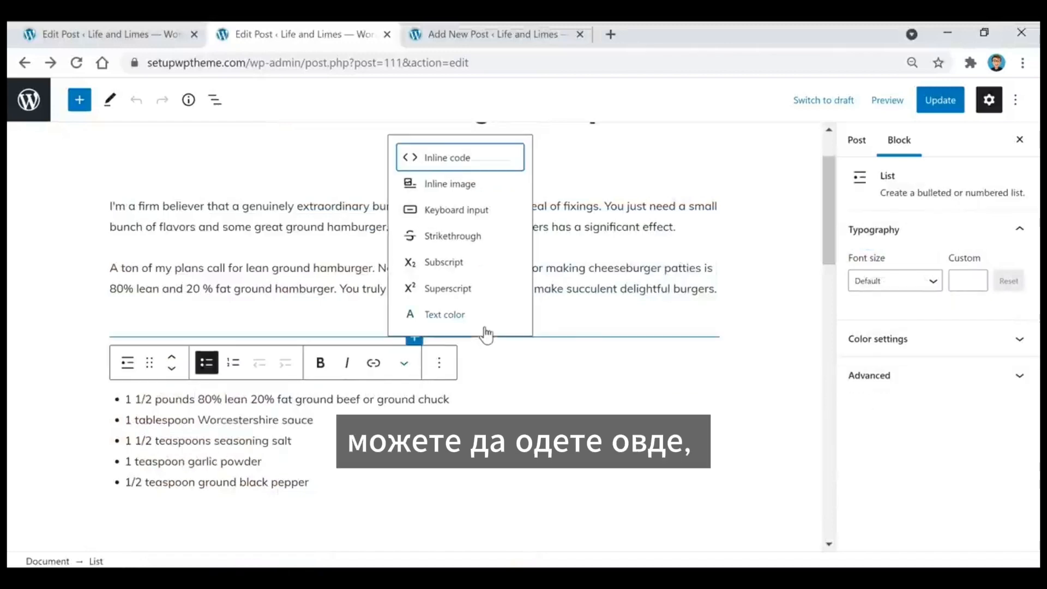
{"action": "left_click", "coordinate": [468, 317]}
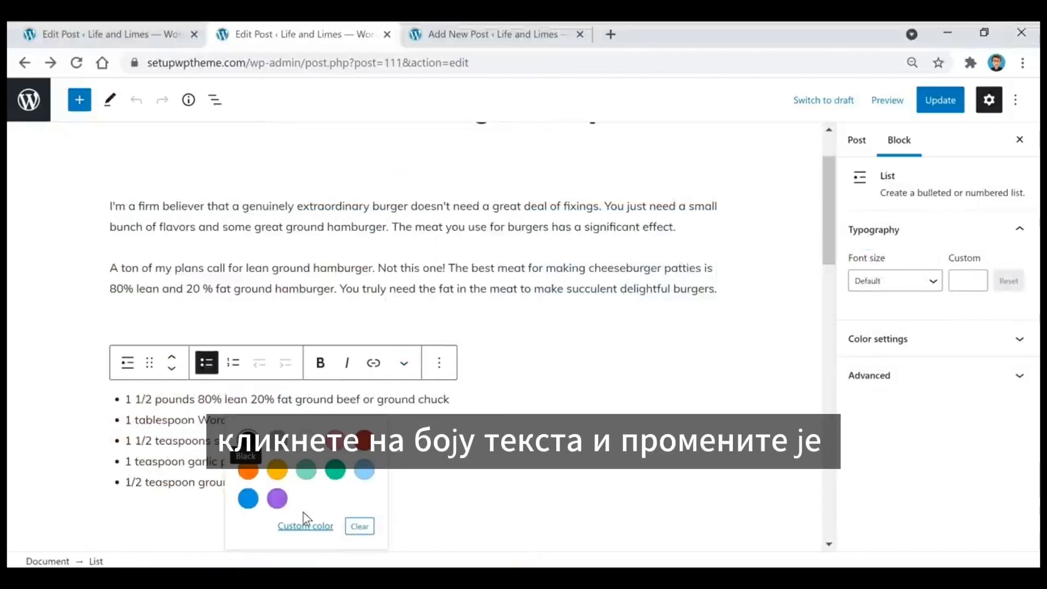
{"action": "left_click", "coordinate": [408, 289]}
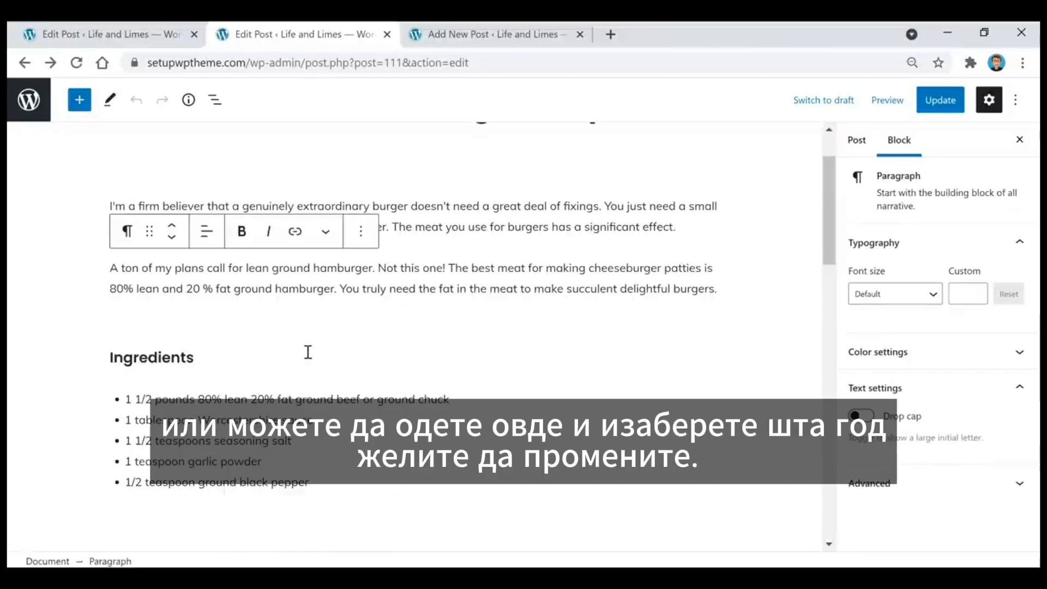
- Select the Ingredients heading and review its text color, background color and font size options
{"action": "left_click", "coordinate": [306, 351]}
{"action": "double_click", "coordinate": [309, 352]}
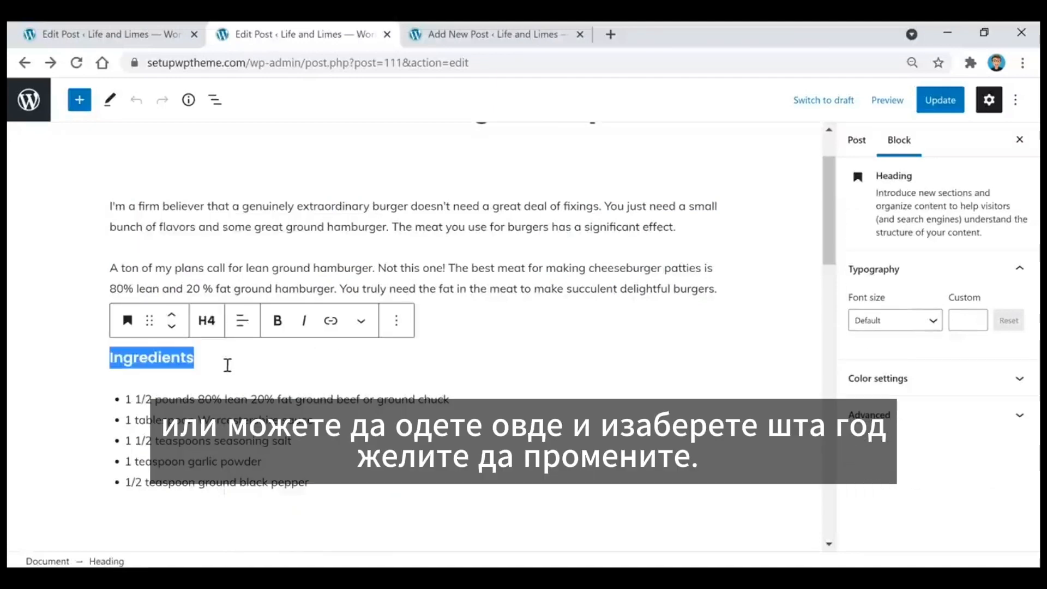
{"action": "left_click", "coordinate": [943, 379]}
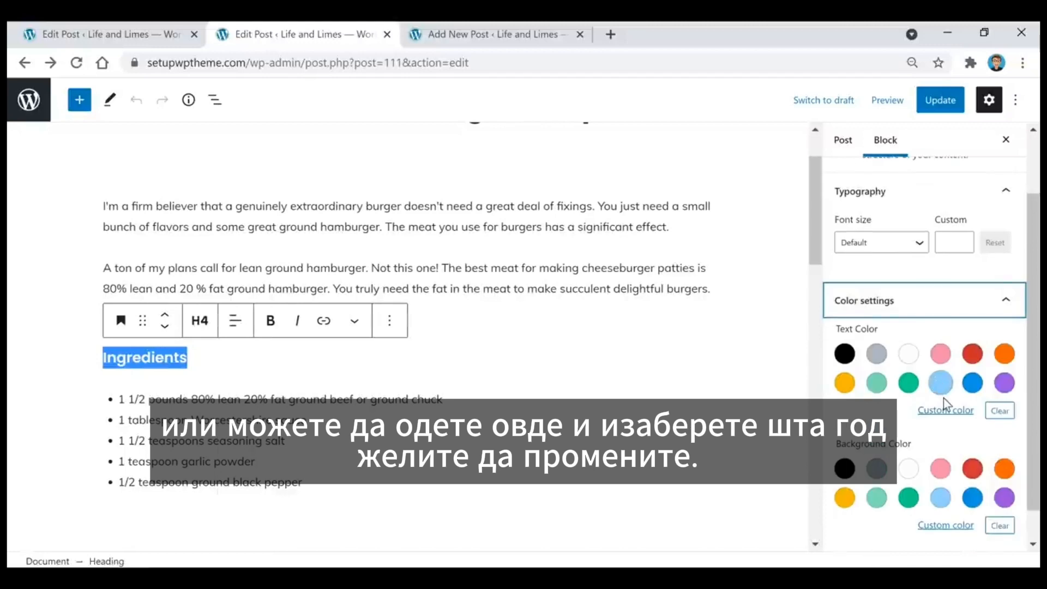
{"action": "scroll", "coordinate": [946, 409], "scroll_direction": "down", "scroll_amount": 1}
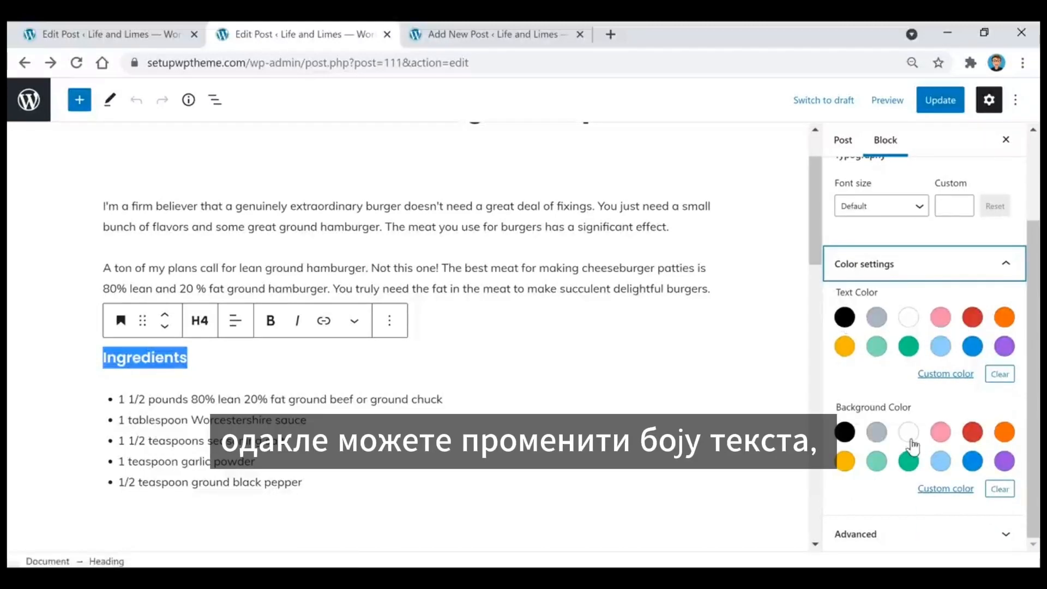
{"action": "left_click", "coordinate": [942, 438]}
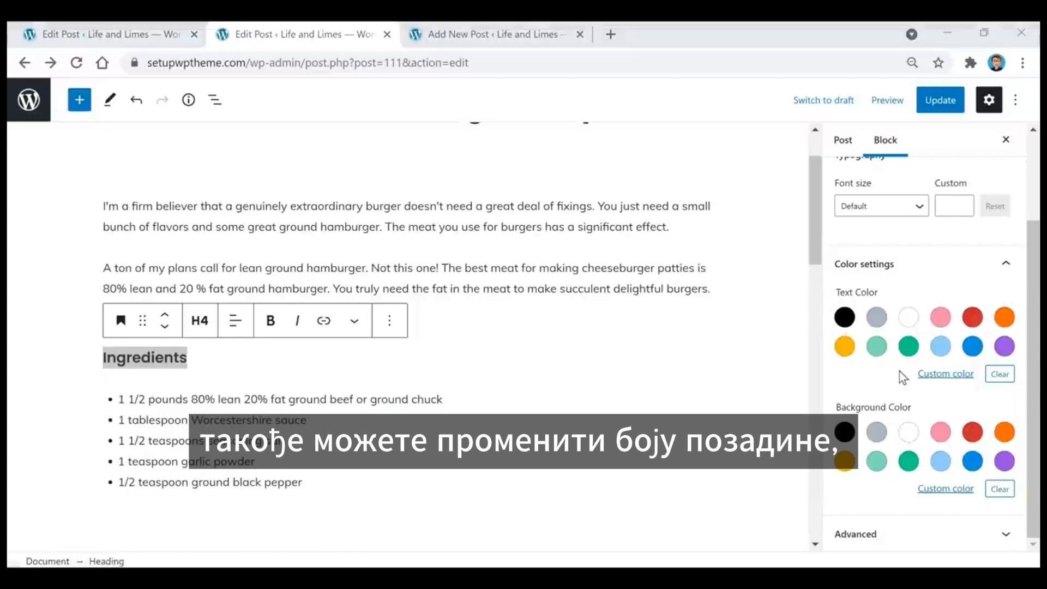
{"action": "scroll", "coordinate": [900, 374], "scroll_direction": "up", "scroll_amount": 1}
{"action": "left_click", "coordinate": [865, 288]}
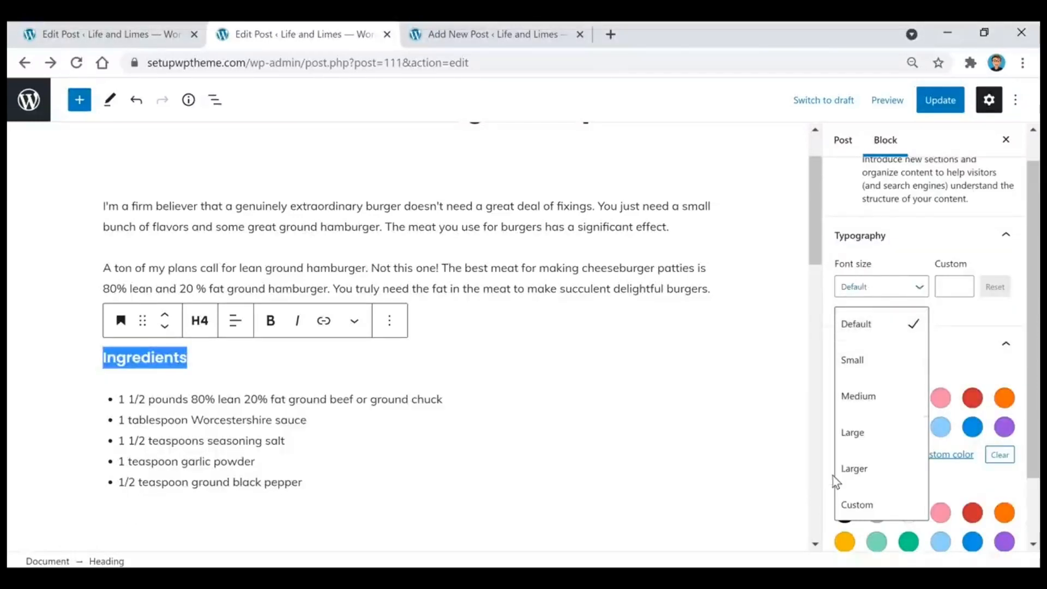
{"action": "left_click", "coordinate": [664, 271]}
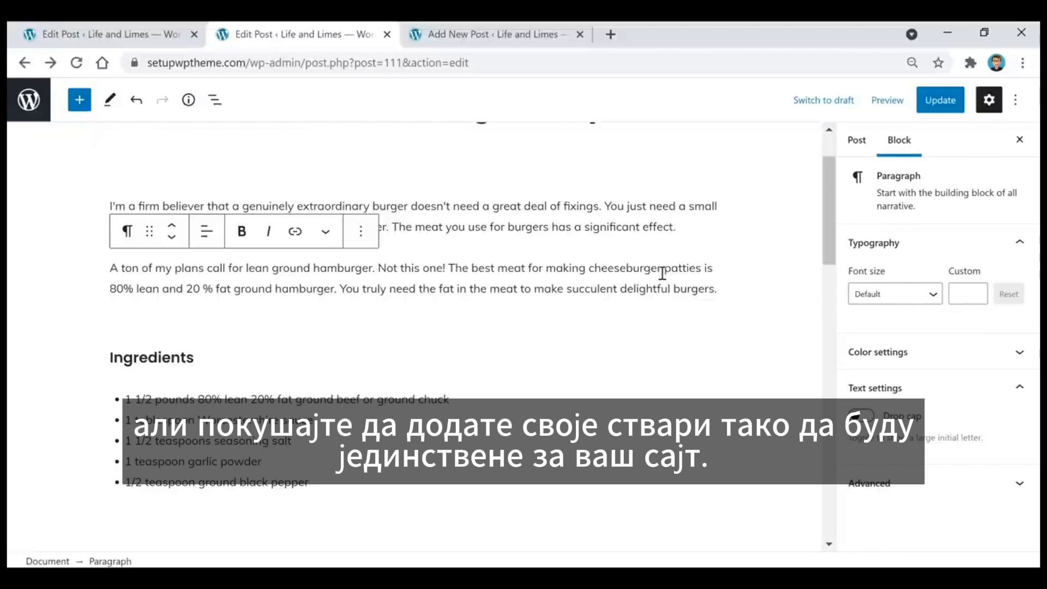
{"action": "scroll", "coordinate": [666, 272], "scroll_direction": "up", "scroll_amount": 2}
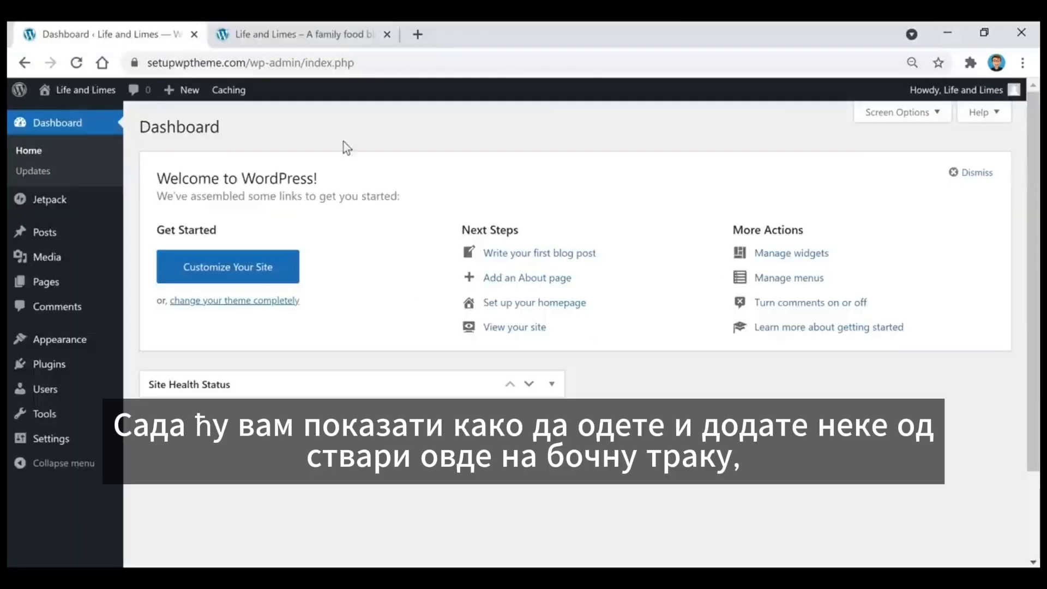
- Examine the live blog's sidebar, including its ad images, search box, recent posts and categories
{"action": "left_click", "coordinate": [341, 34]}
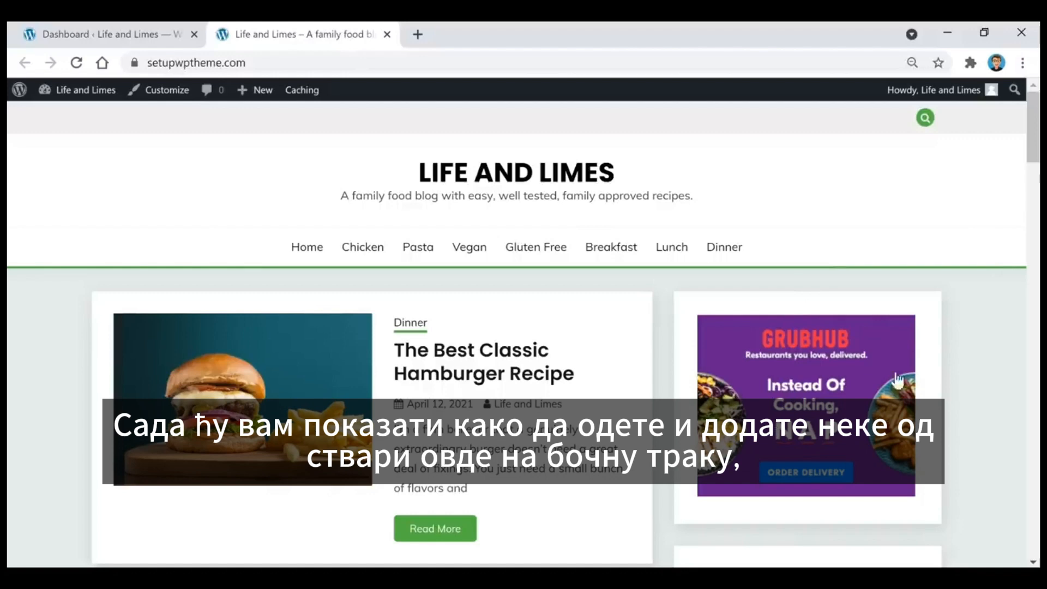
{"action": "scroll", "coordinate": [812, 341], "scroll_direction": "down", "scroll_amount": 1}
{"action": "scroll", "coordinate": [813, 341], "scroll_direction": "down", "scroll_amount": 7}
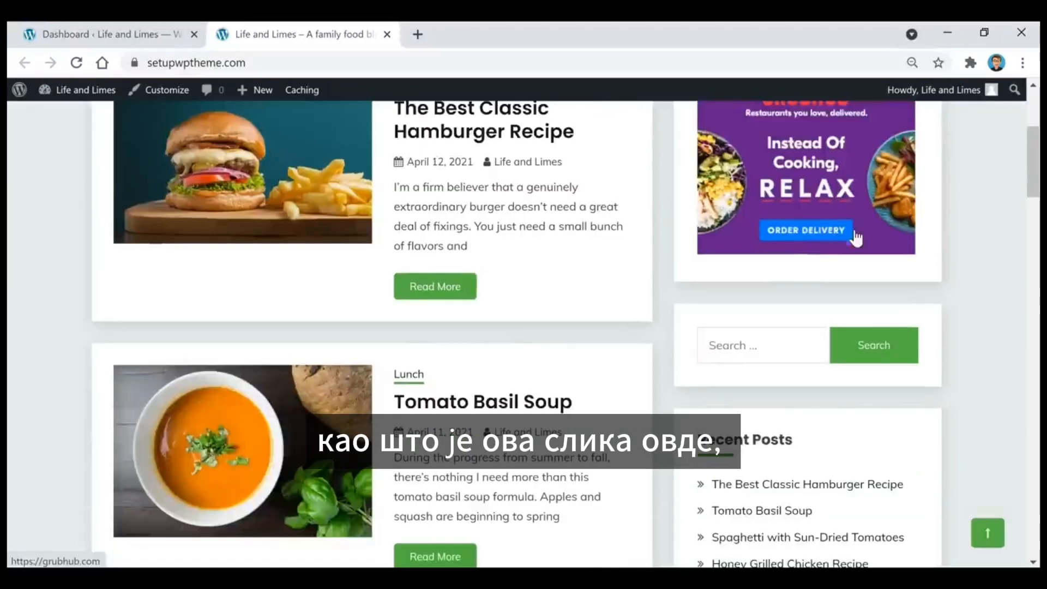
{"action": "scroll", "coordinate": [828, 203], "scroll_direction": "down", "scroll_amount": 1}
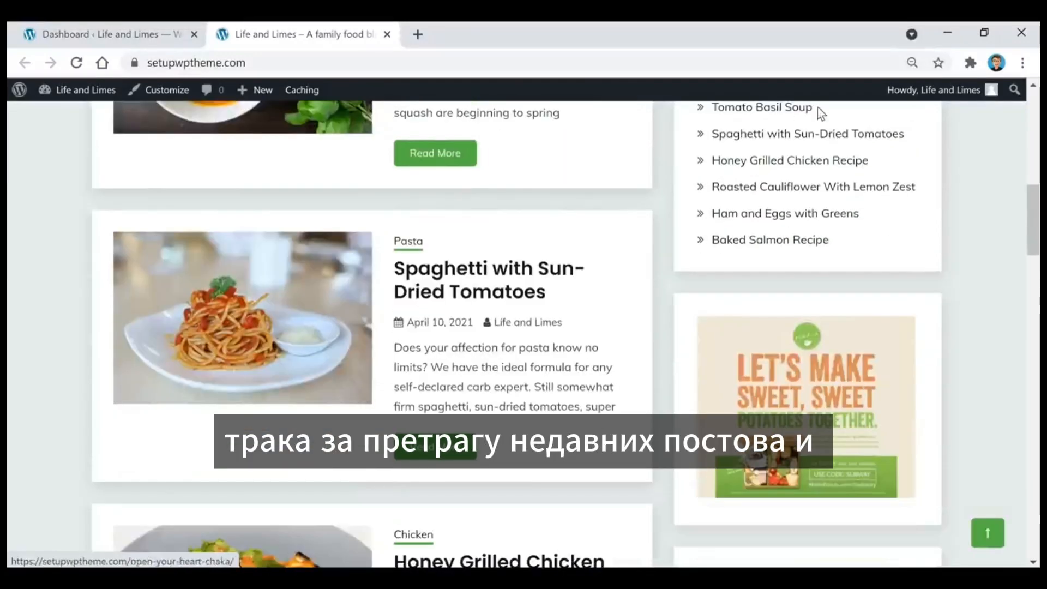
{"action": "scroll", "coordinate": [872, 304], "scroll_direction": "up", "scroll_amount": 1}
{"action": "scroll", "coordinate": [875, 309], "scroll_direction": "down", "scroll_amount": 3}
{"action": "scroll", "coordinate": [852, 270], "scroll_direction": "down", "scroll_amount": 5}
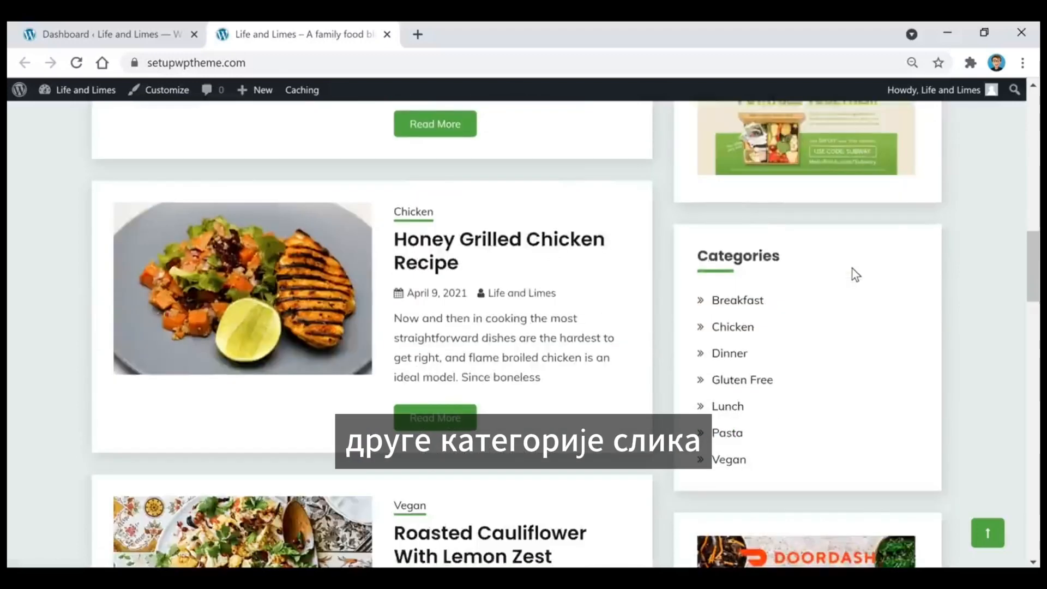
{"action": "scroll", "coordinate": [856, 286], "scroll_direction": "down", "scroll_amount": 1}
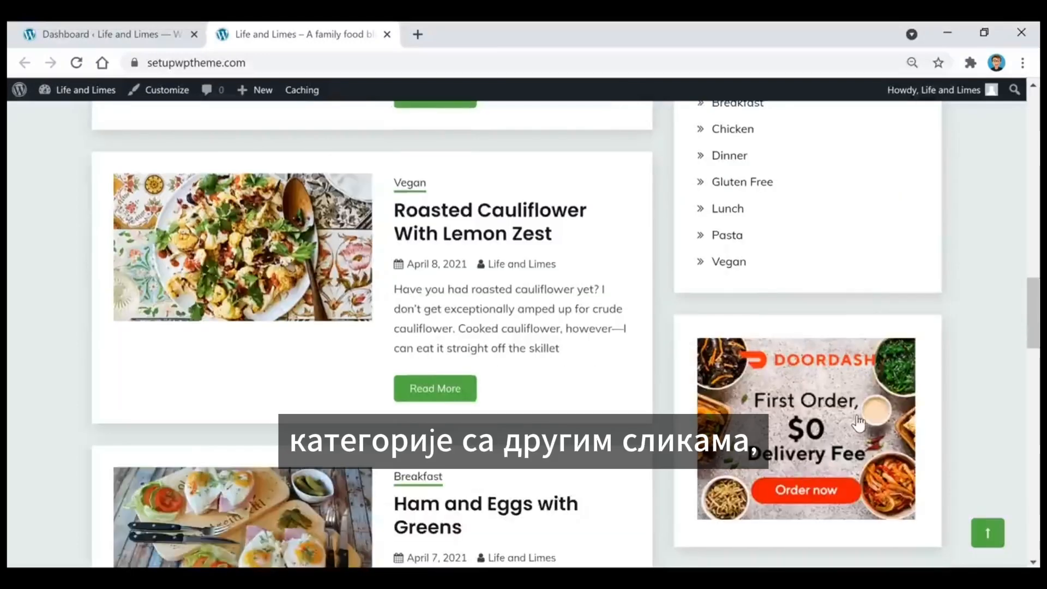
{"action": "scroll", "coordinate": [655, 382], "scroll_direction": "up", "scroll_amount": 9}
{"action": "scroll", "coordinate": [656, 396], "scroll_direction": "up", "scroll_amount": 8}
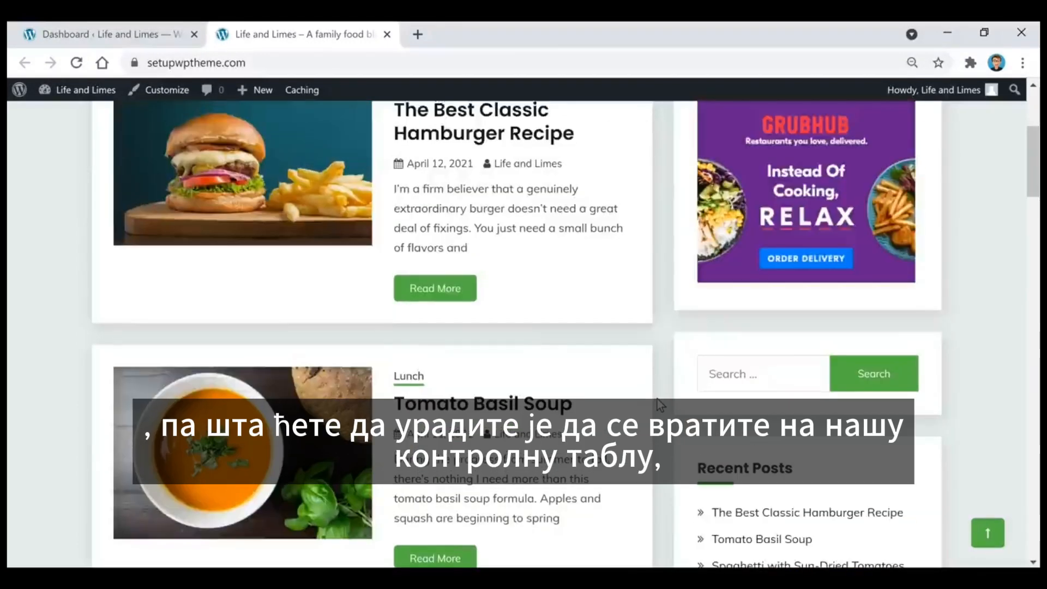
- Return to the dashboard, open the Widgets page and review the available widgets
{"action": "left_click", "coordinate": [117, 43]}
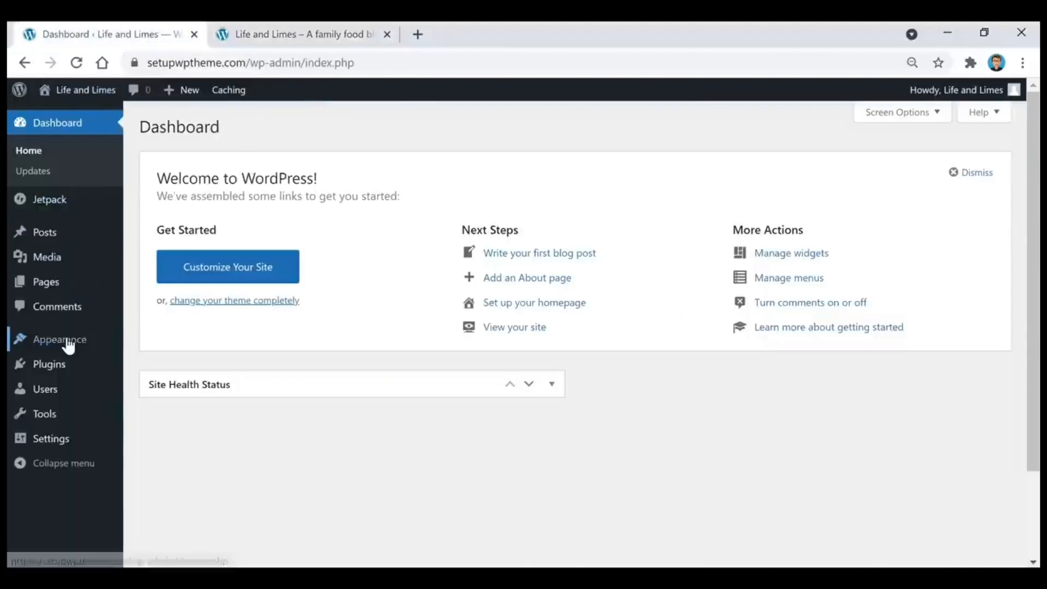
{"action": "mouse_move", "coordinate": [68, 346]}
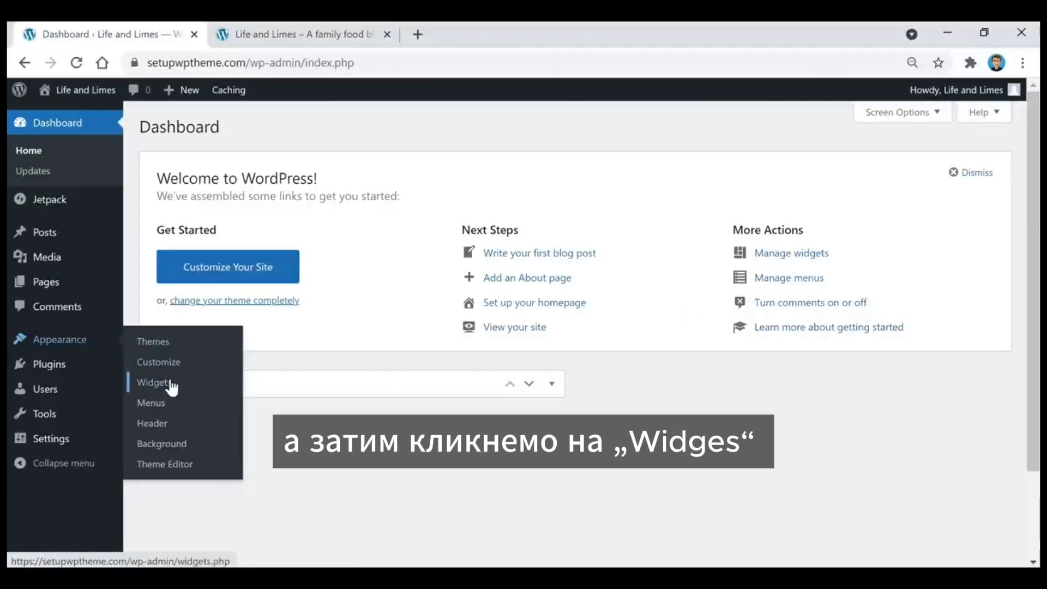
{"action": "left_click", "coordinate": [153, 382]}
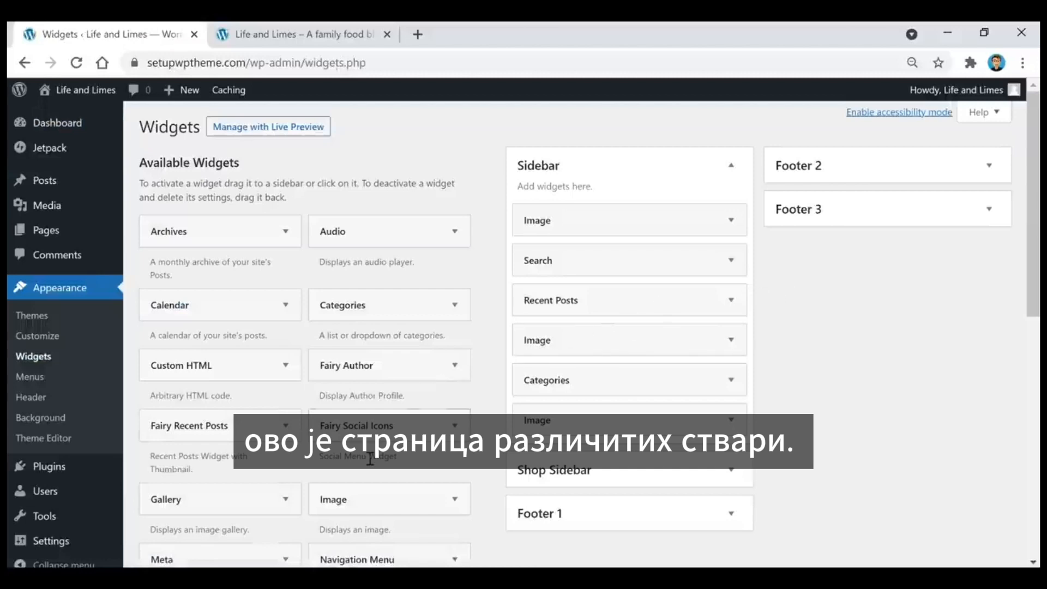
{"action": "scroll", "coordinate": [390, 502], "scroll_direction": "down", "scroll_amount": 3}
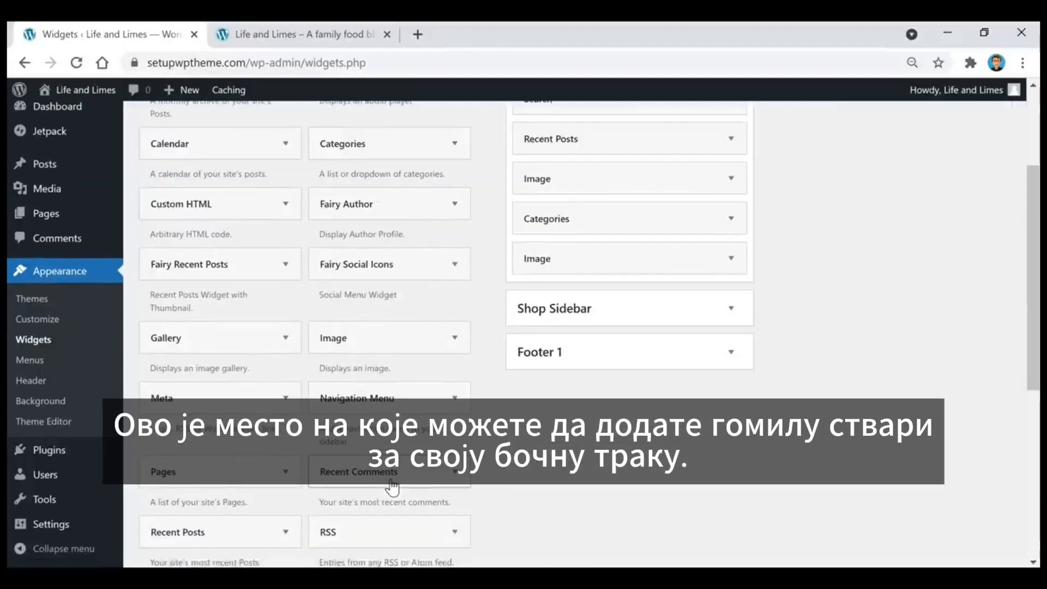
{"action": "scroll", "coordinate": [391, 493], "scroll_direction": "up", "scroll_amount": 3}
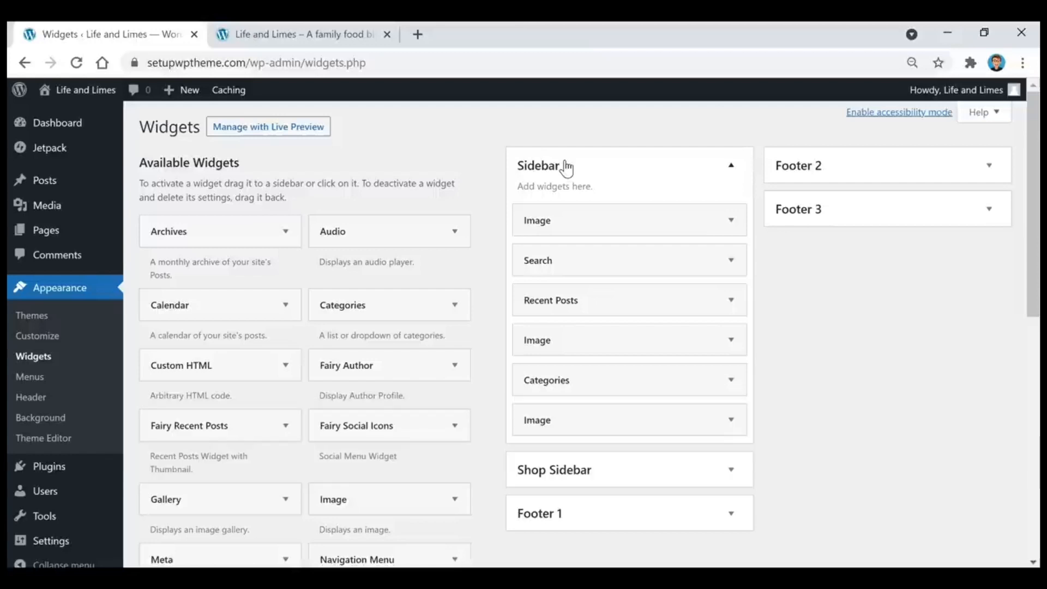
- Add an Image widget to the Sidebar below the first Image widget and delete it again
{"action": "left_click", "coordinate": [339, 29]}
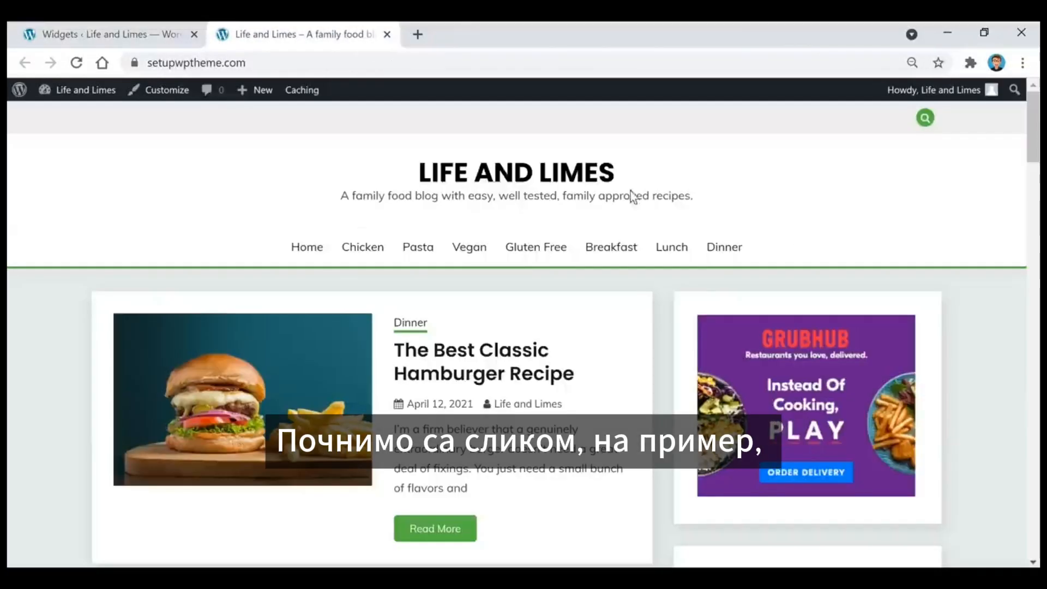
{"action": "left_click", "coordinate": [87, 34]}
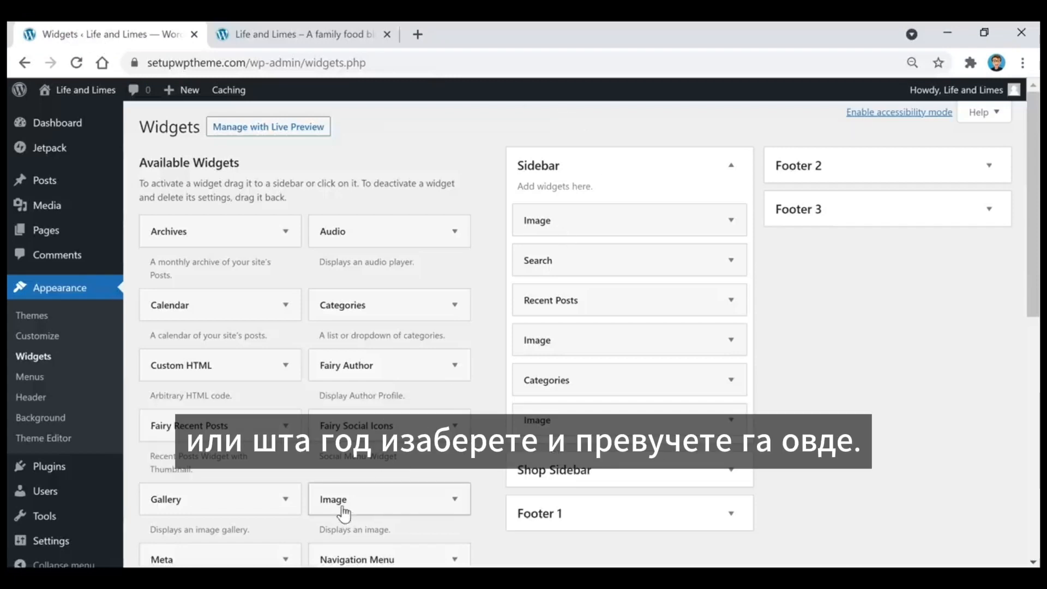
{"action": "left_click_drag", "start_coordinate": [344, 512], "coordinate": [594, 266]}
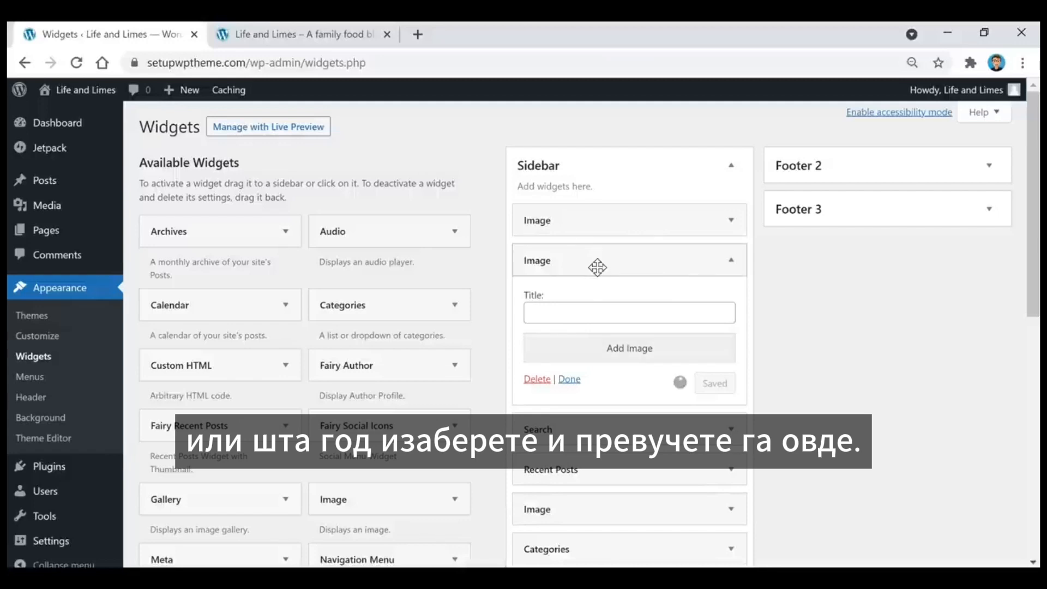
{"action": "left_click", "coordinate": [538, 380]}
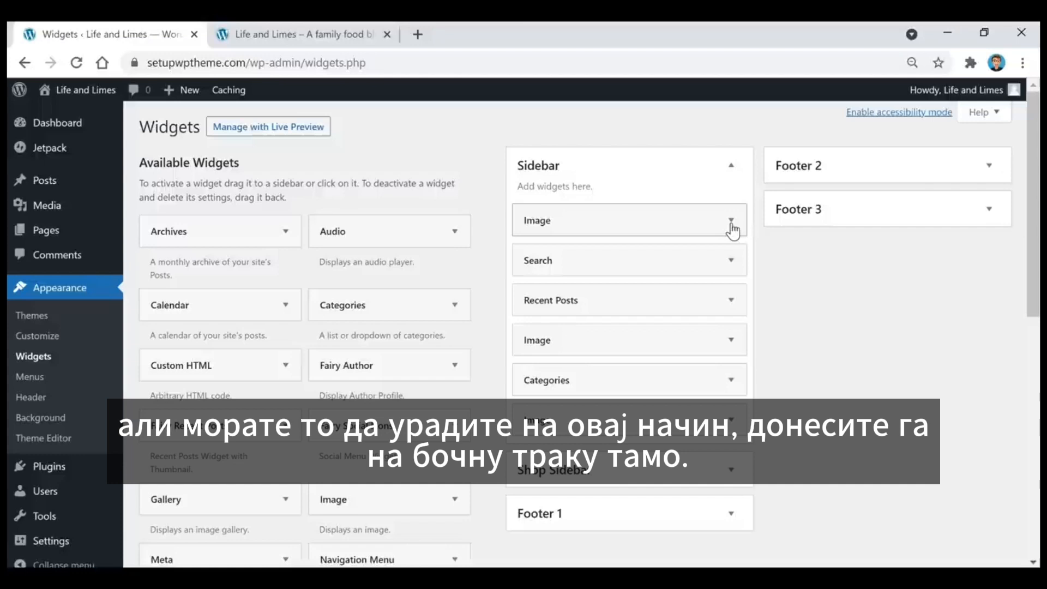
- Expand the first sidebar Image widget and inspect the Grubhub image's details, including its size options and link
{"action": "left_click", "coordinate": [732, 220]}
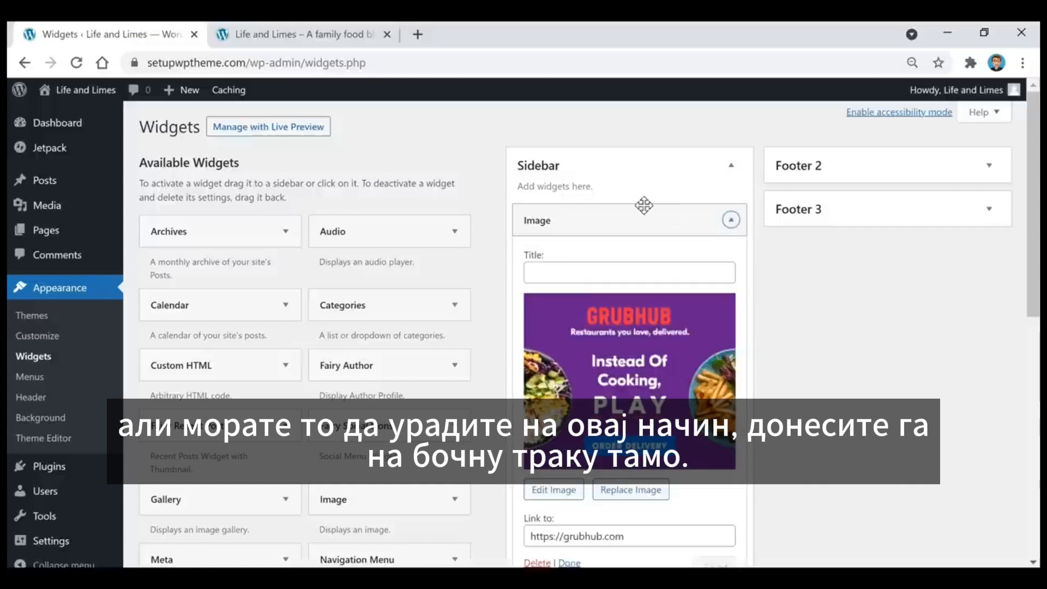
{"action": "scroll", "coordinate": [639, 210], "scroll_direction": "down", "scroll_amount": 2}
{"action": "scroll", "coordinate": [748, 256], "scroll_direction": "down", "scroll_amount": 2}
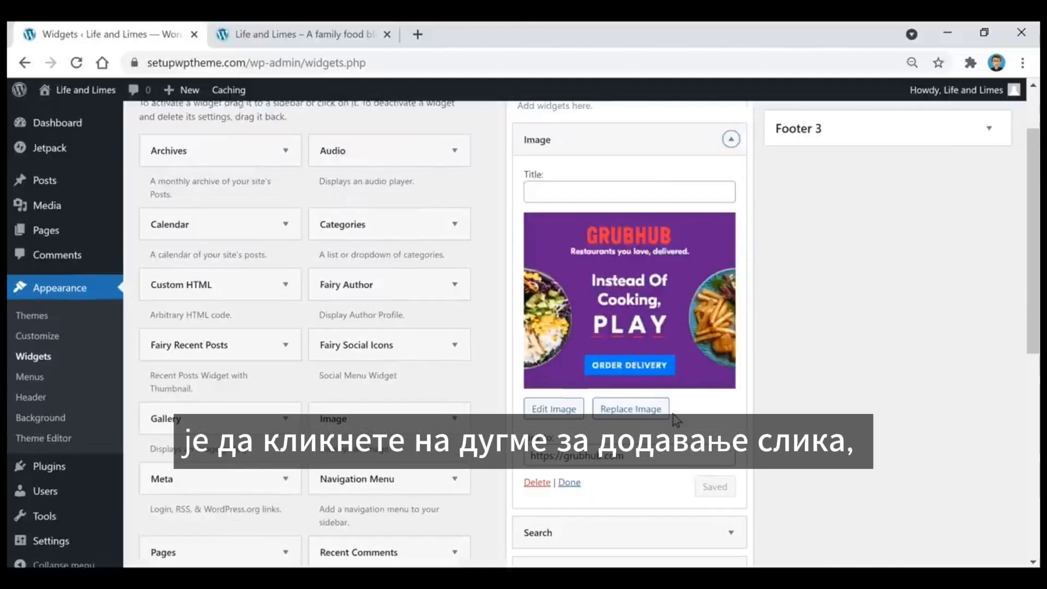
{"action": "scroll", "coordinate": [690, 401], "scroll_direction": "up", "scroll_amount": 2}
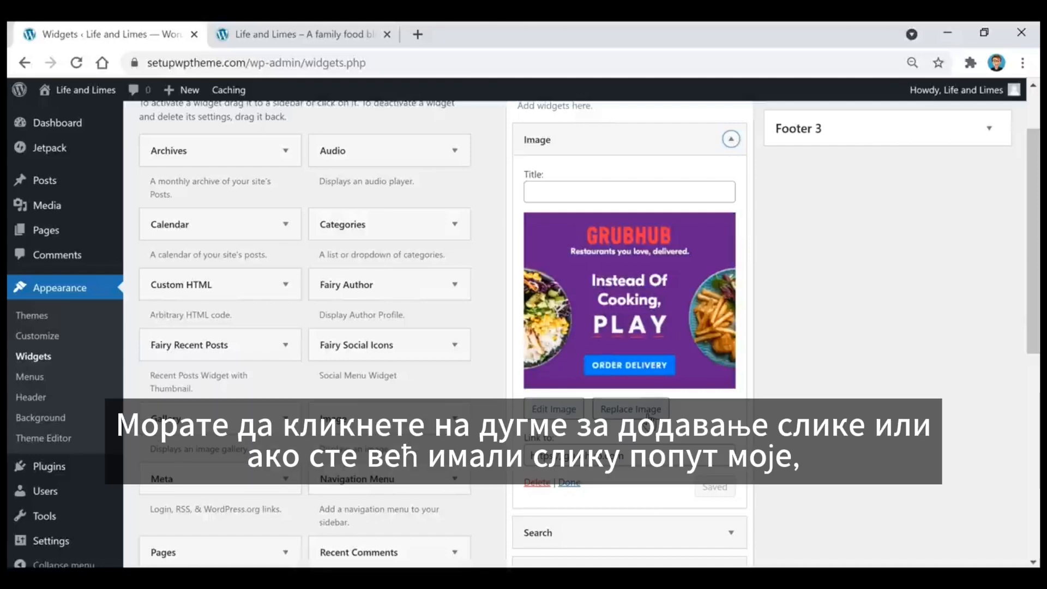
{"action": "left_click", "coordinate": [570, 418]}
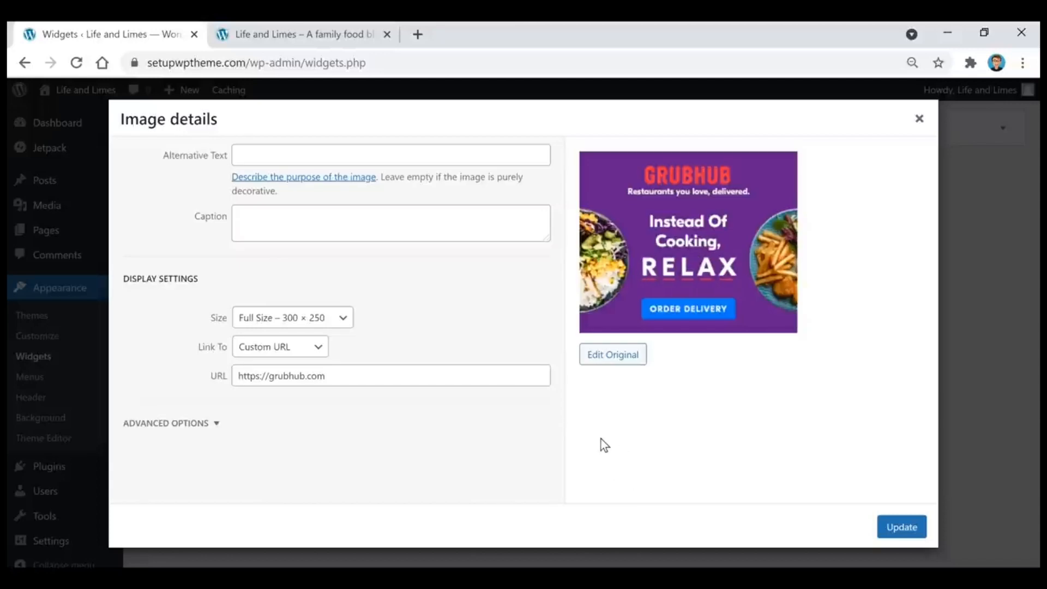
{"action": "left_click", "coordinate": [316, 321]}
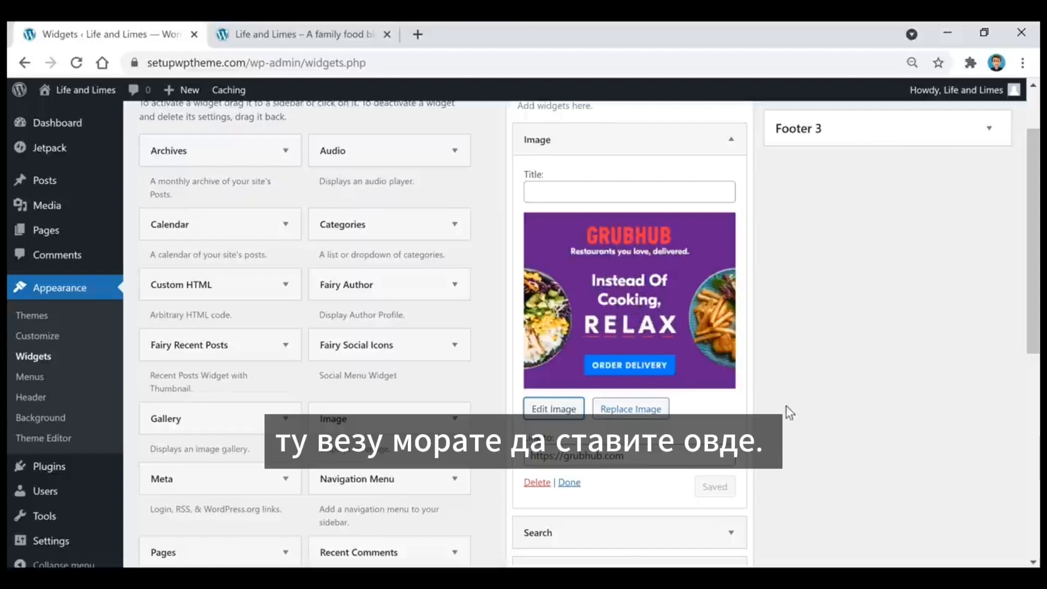
- Collapse the Image widget, view the sidebar Search widget's settings and find Search among the available widgets
{"action": "left_click", "coordinate": [731, 141]}
{"action": "left_click", "coordinate": [698, 180]}
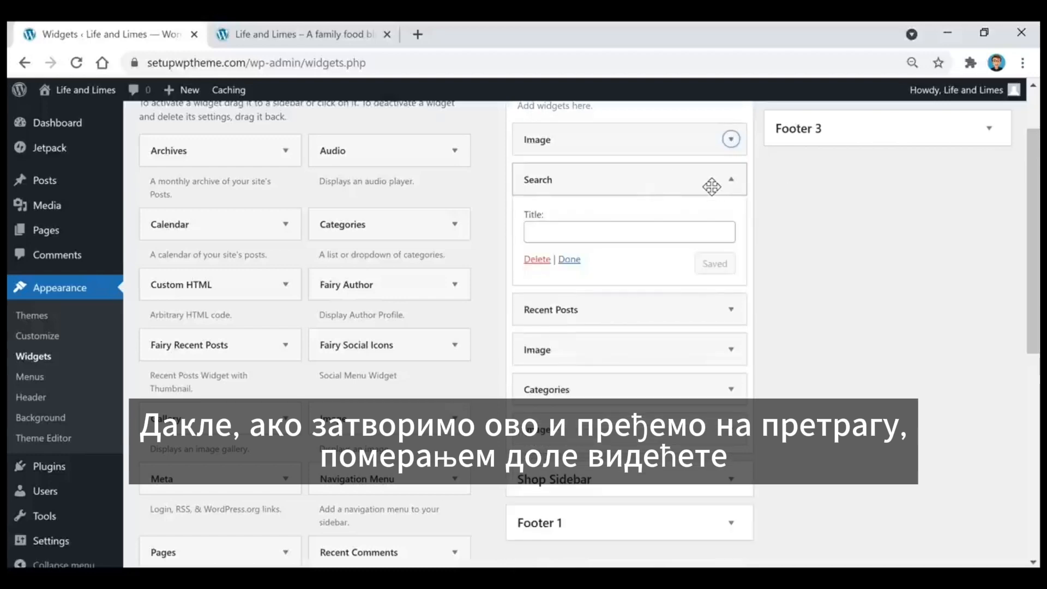
{"action": "left_click", "coordinate": [712, 188]}
{"action": "scroll", "coordinate": [338, 322], "scroll_direction": "down", "scroll_amount": 3}
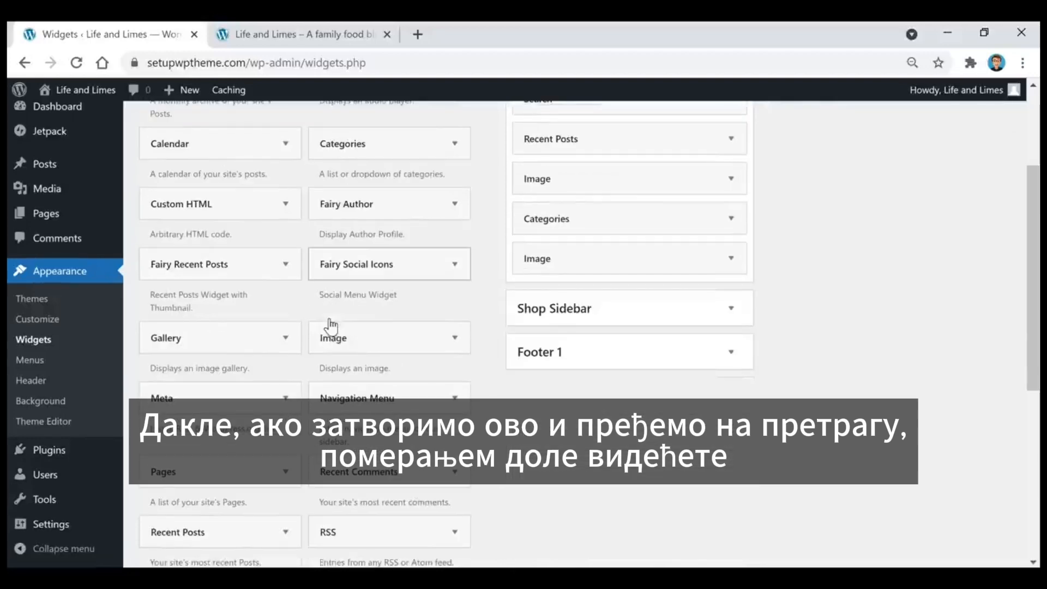
{"action": "scroll", "coordinate": [331, 326], "scroll_direction": "down", "scroll_amount": 4}
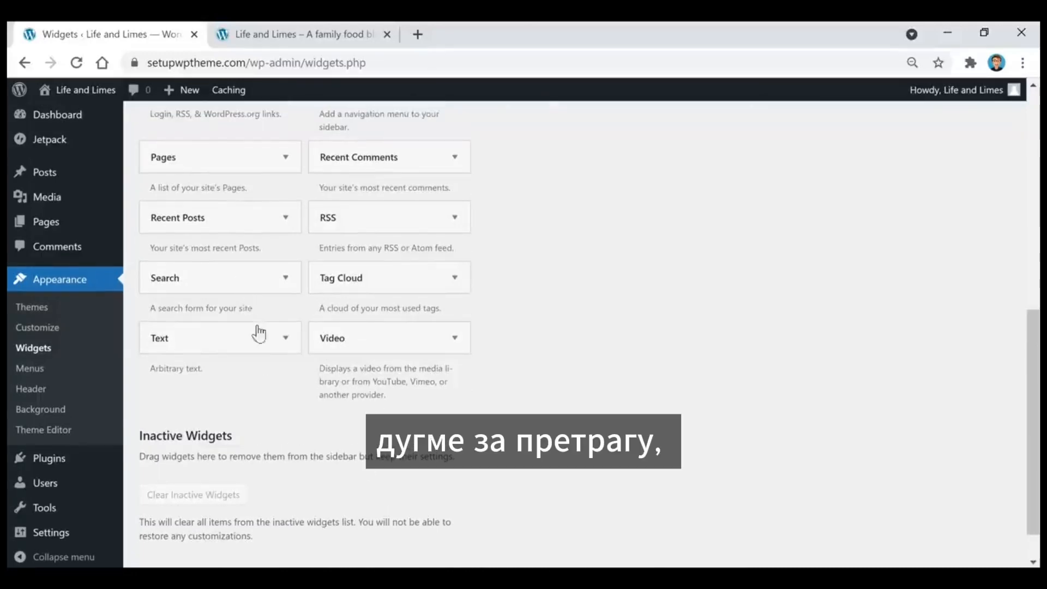
{"action": "scroll", "coordinate": [573, 318], "scroll_direction": "up", "scroll_amount": 7}
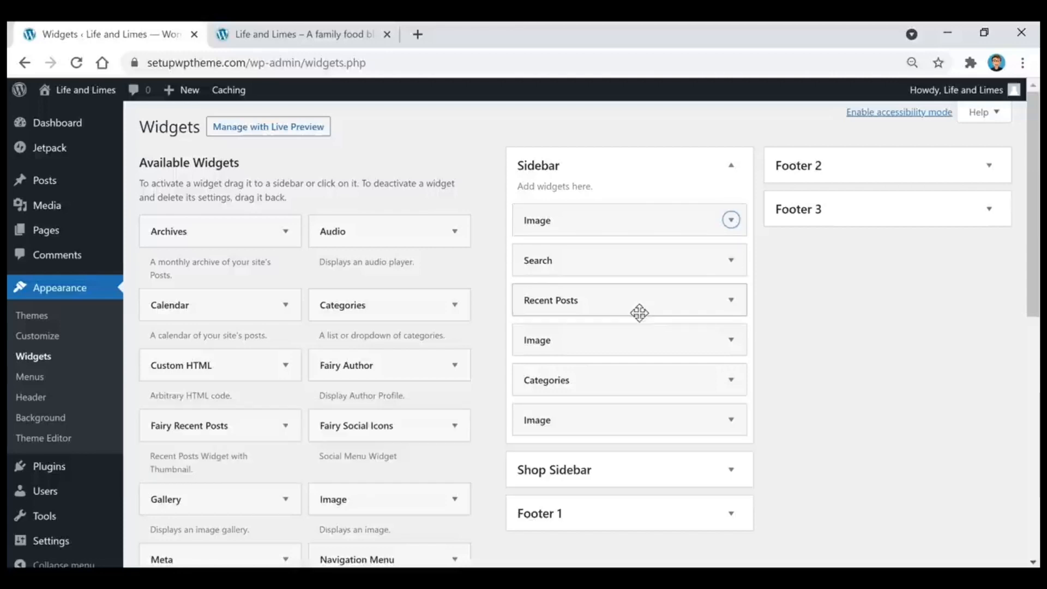
- View the sidebar Recent Posts widget's settings and inspect the HelloFresh image's details in the Image widget below it
{"action": "left_click", "coordinate": [731, 299]}
{"action": "scroll", "coordinate": [840, 310], "scroll_direction": "down", "scroll_amount": 2}
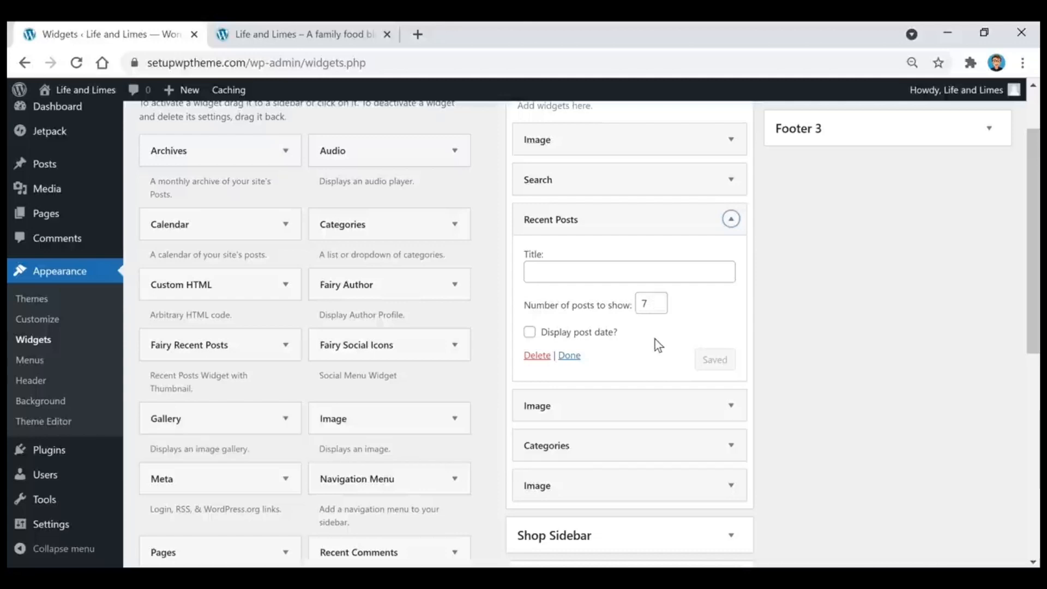
{"action": "scroll", "coordinate": [655, 339], "scroll_direction": "down", "scroll_amount": 1}
{"action": "left_click", "coordinate": [667, 331]}
{"action": "scroll", "coordinate": [671, 335], "scroll_direction": "down", "scroll_amount": 3}
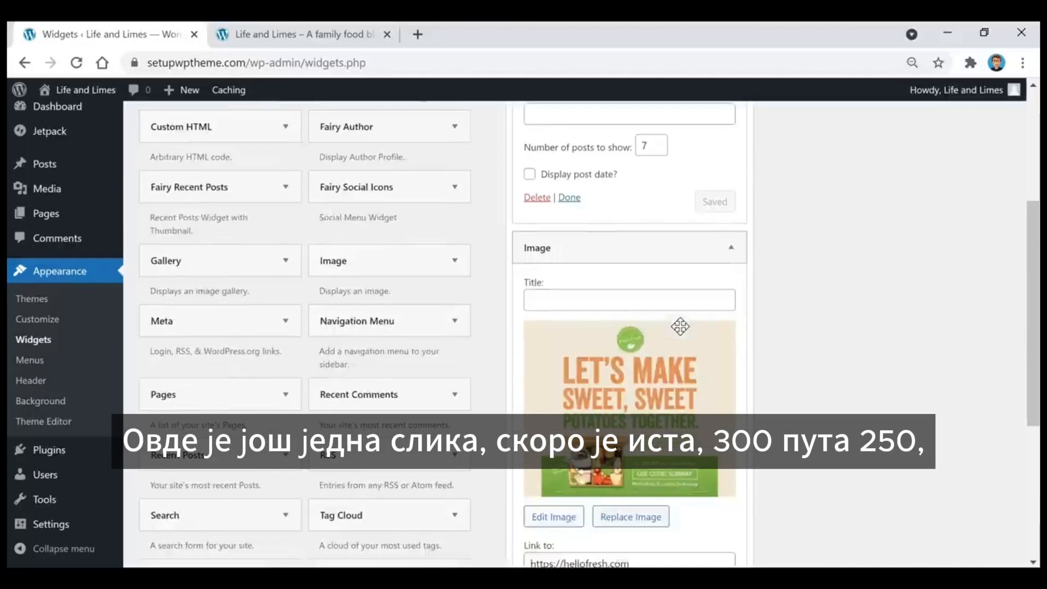
{"action": "left_click", "coordinate": [668, 342]}
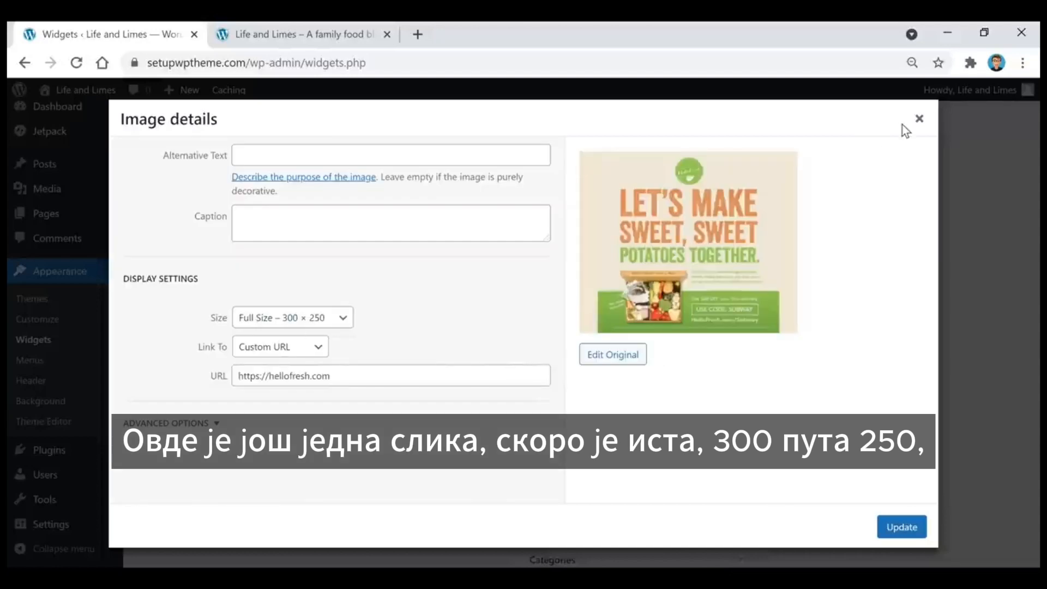
{"action": "left_click", "coordinate": [920, 119]}
- View the settings of the sidebar Categories widget and the last Image widget
{"action": "scroll", "coordinate": [664, 355], "scroll_direction": "down", "scroll_amount": 3}
{"action": "left_click", "coordinate": [663, 355]}
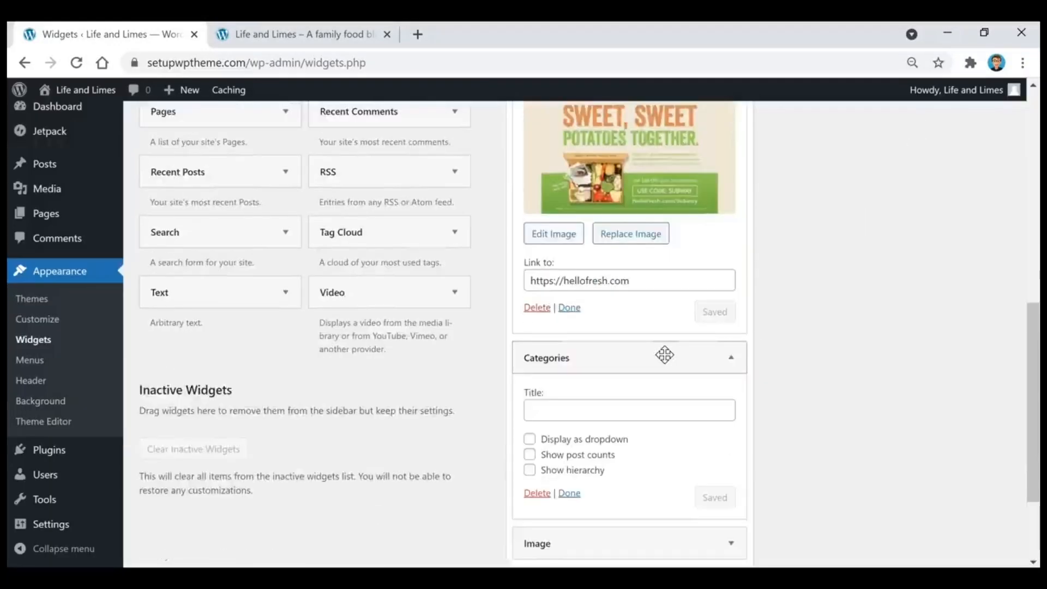
{"action": "scroll", "coordinate": [655, 327], "scroll_direction": "down", "scroll_amount": 1}
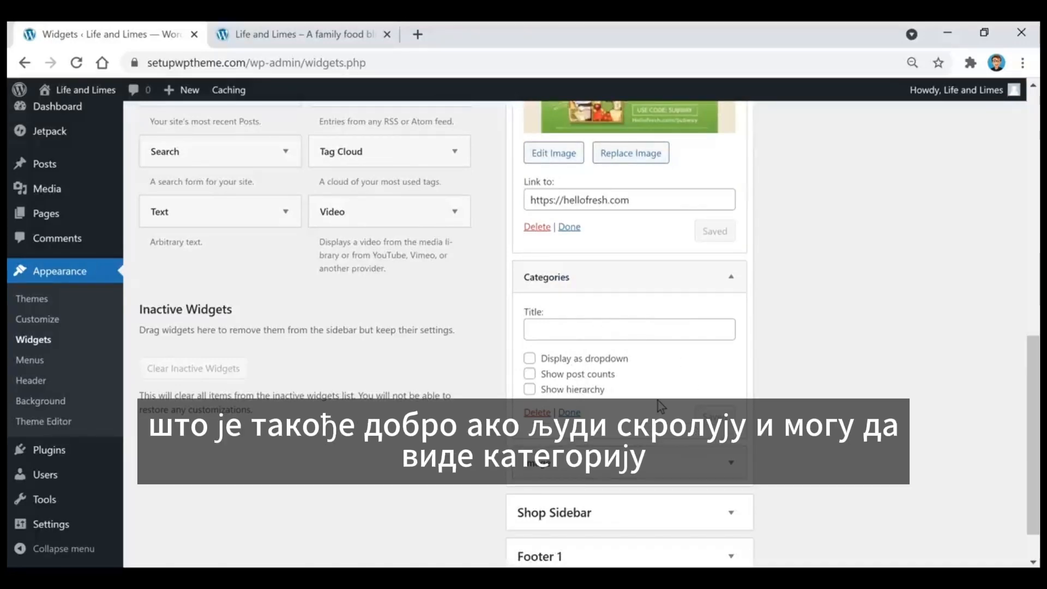
{"action": "scroll", "coordinate": [640, 415], "scroll_direction": "down", "scroll_amount": 1}
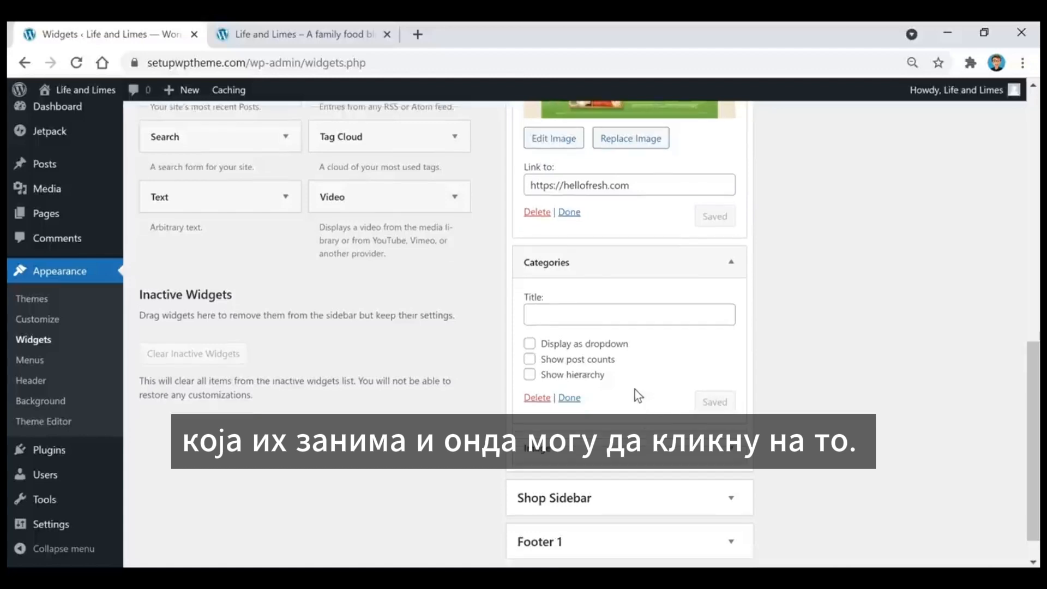
{"action": "left_click", "coordinate": [686, 411]}
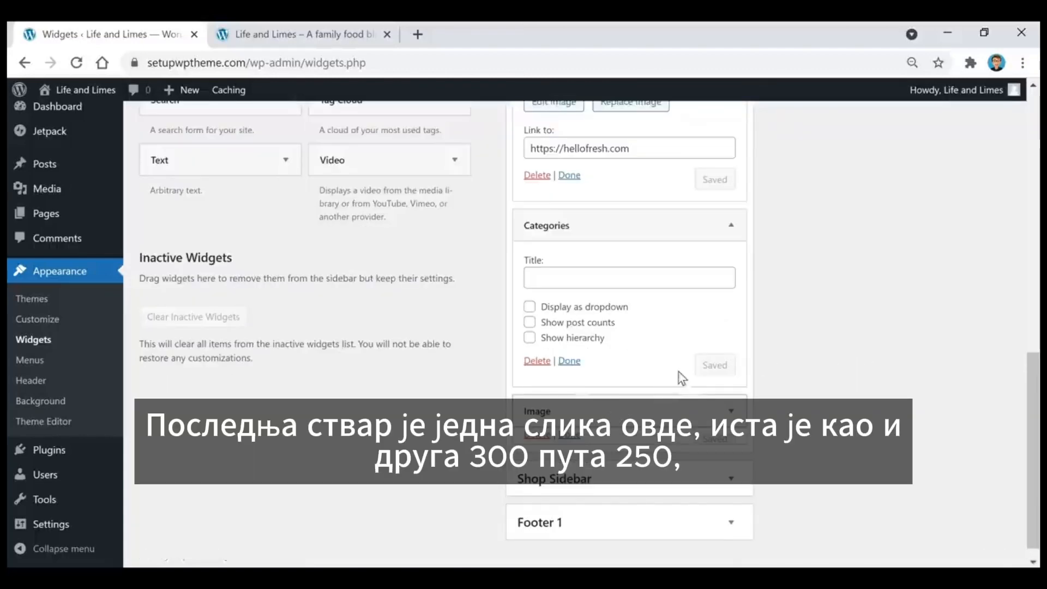
{"action": "scroll", "coordinate": [686, 364], "scroll_direction": "down", "scroll_amount": 3}
{"action": "scroll", "coordinate": [690, 376], "scroll_direction": "down", "scroll_amount": 2}
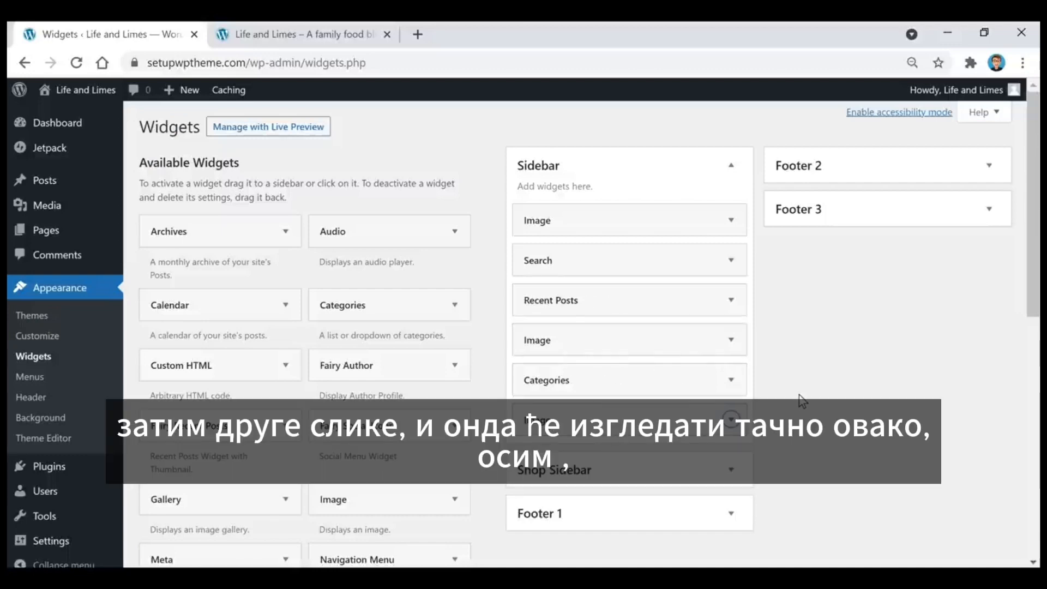
- Switch to the live site and review the sidebar's ad images, Recent Posts and Categories on the home page
{"action": "left_click", "coordinate": [317, 36]}
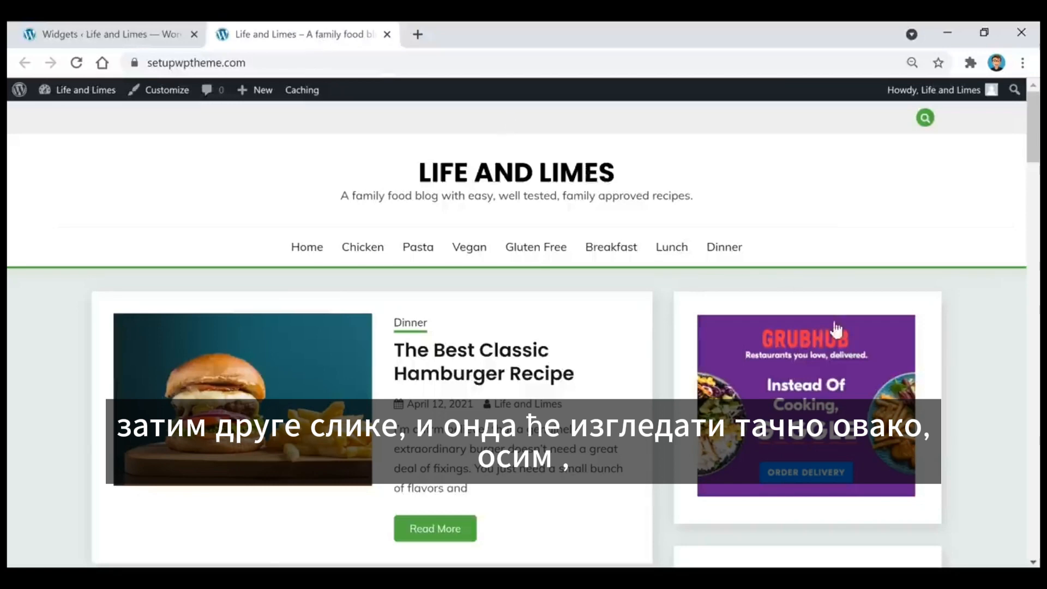
{"action": "scroll", "coordinate": [851, 344], "scroll_direction": "down", "scroll_amount": 5}
{"action": "scroll", "coordinate": [862, 361], "scroll_direction": "down", "scroll_amount": 7}
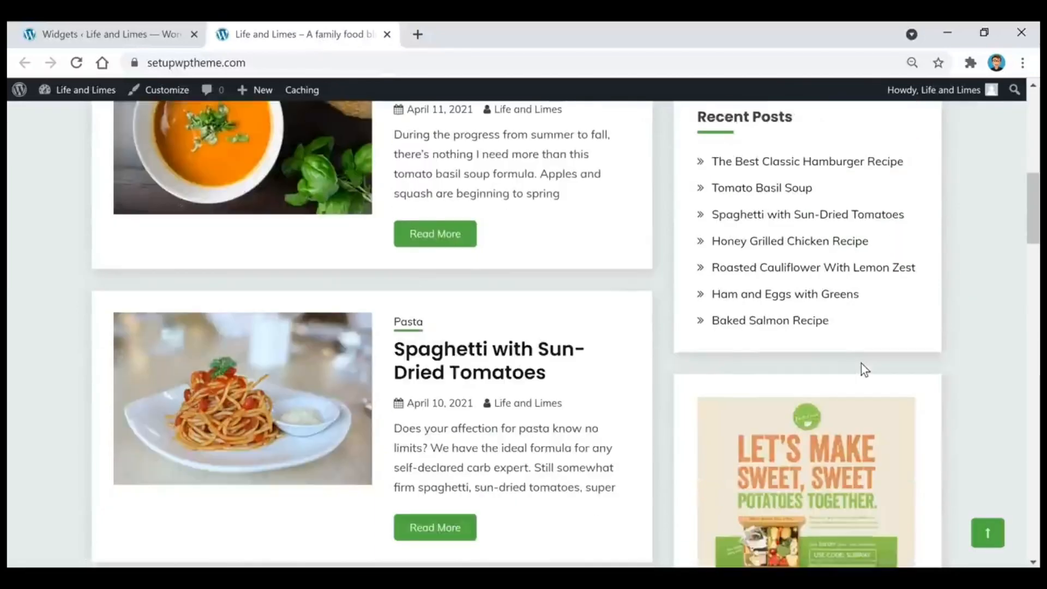
{"action": "scroll", "coordinate": [862, 380], "scroll_direction": "down", "scroll_amount": 2}
{"action": "scroll", "coordinate": [778, 215], "scroll_direction": "up", "scroll_amount": 5}
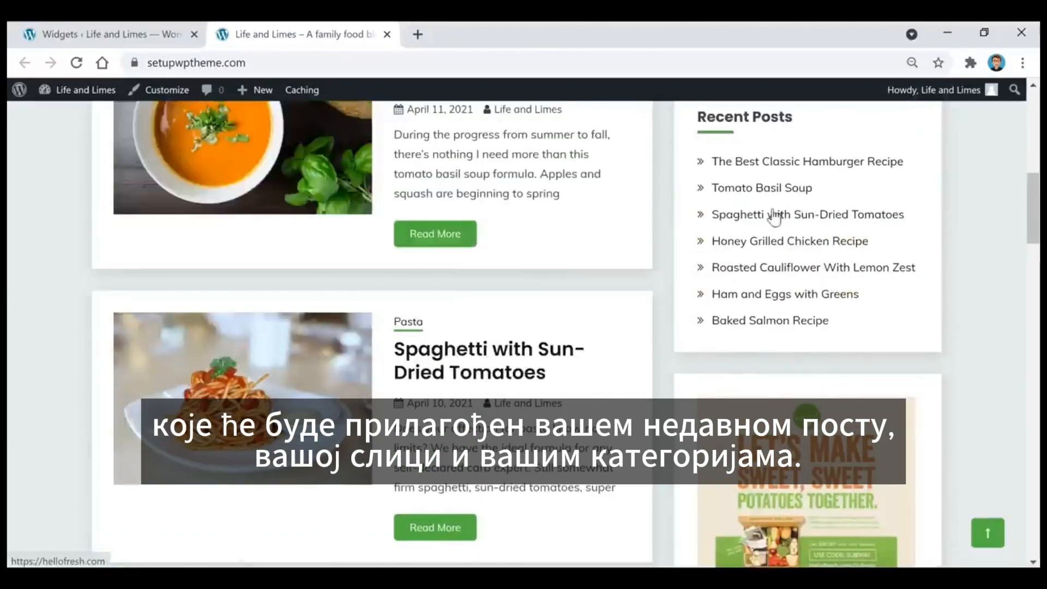
{"action": "scroll", "coordinate": [823, 269], "scroll_direction": "down", "scroll_amount": 5}
{"action": "scroll", "coordinate": [821, 276], "scroll_direction": "down", "scroll_amount": 4}
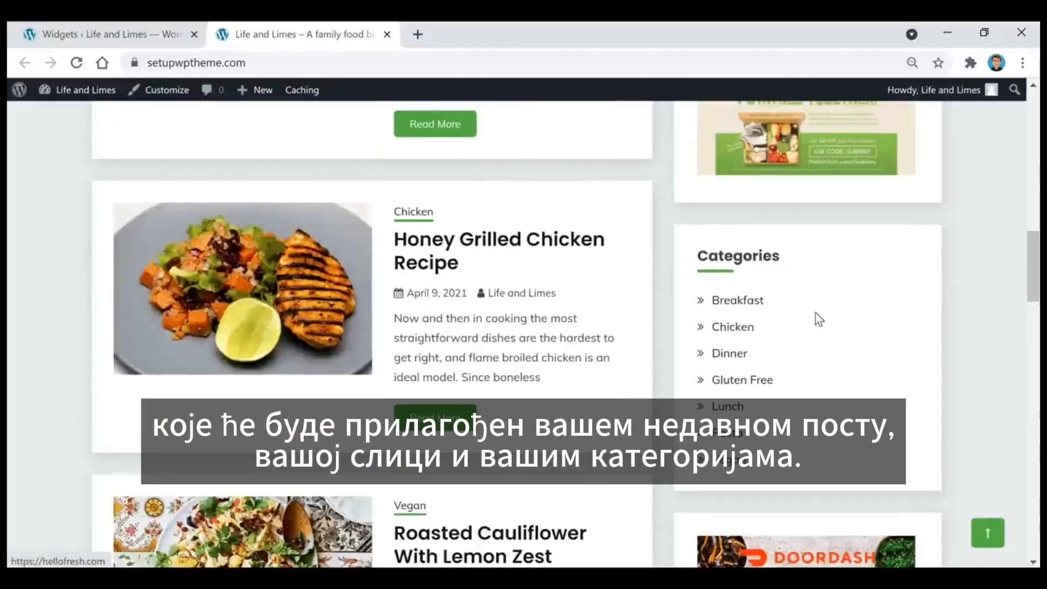
- Return from the Widgets page to the dashboard, and open the Customizer from the live home page
{"action": "left_click", "coordinate": [112, 35]}
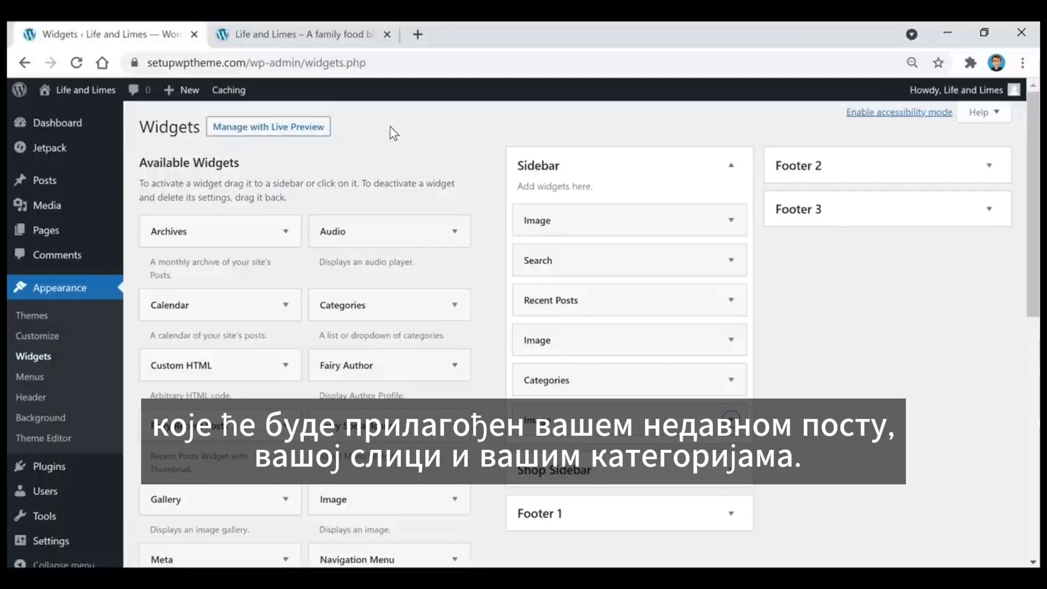
{"action": "left_click", "coordinate": [76, 122]}
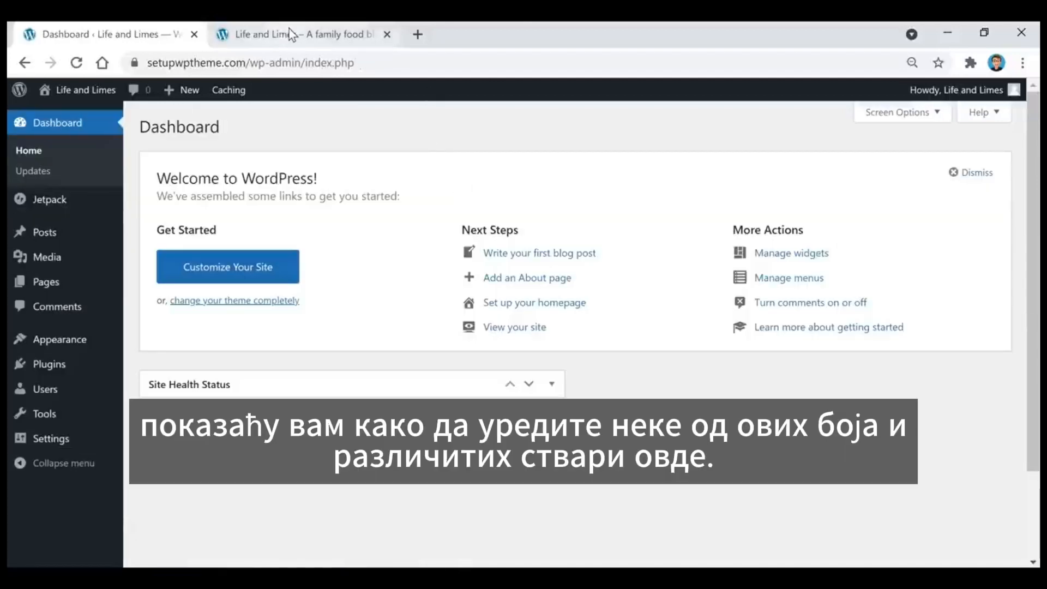
{"action": "left_click", "coordinate": [289, 32]}
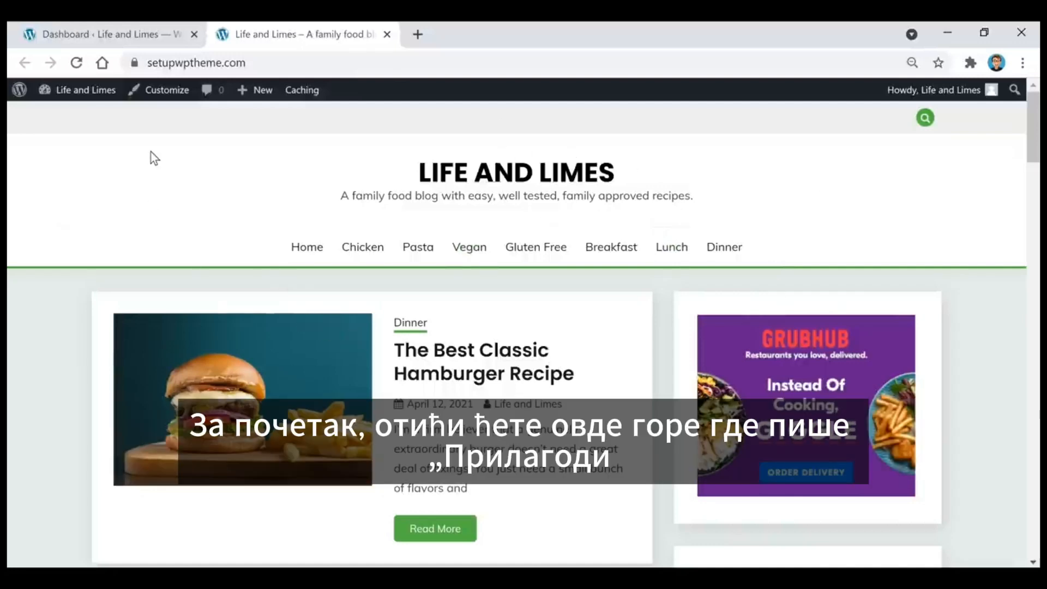
{"action": "left_click", "coordinate": [156, 92]}
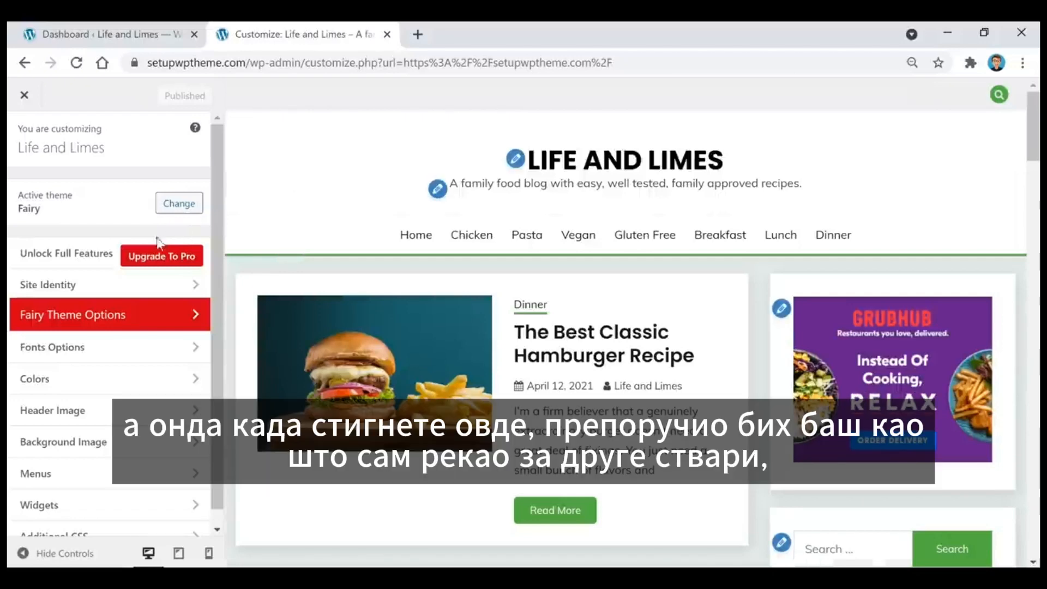
{"action": "scroll", "coordinate": [105, 334], "scroll_direction": "down", "scroll_amount": 1}
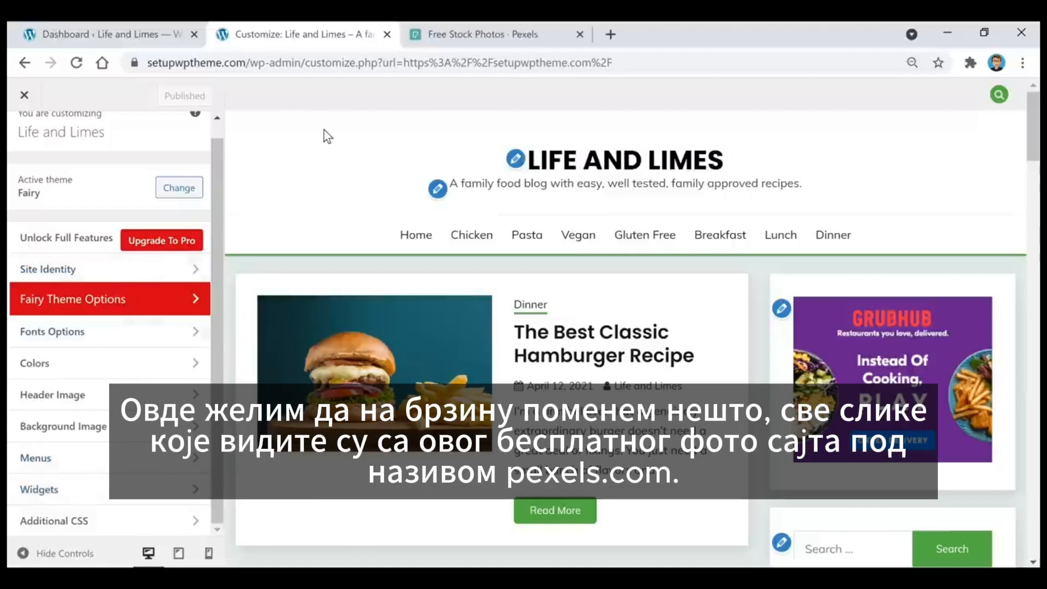
- Look over the recipe photos in the site preview and switch to the Pexels free stock photo site
{"action": "scroll", "coordinate": [366, 289], "scroll_direction": "down", "scroll_amount": 1}
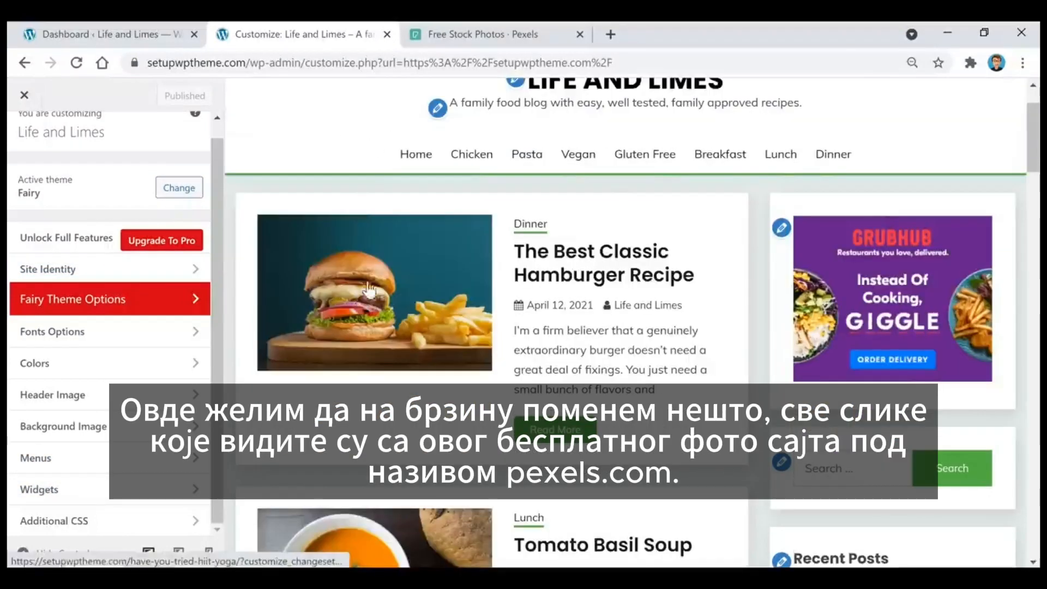
{"action": "scroll", "coordinate": [343, 246], "scroll_direction": "up", "scroll_amount": 1}
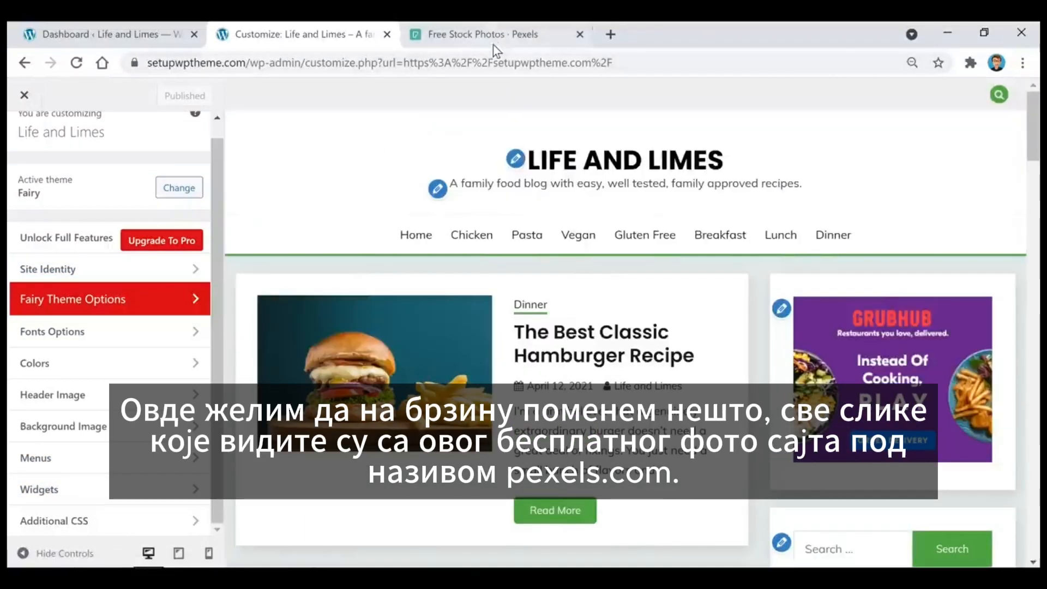
{"action": "left_click", "coordinate": [509, 37]}
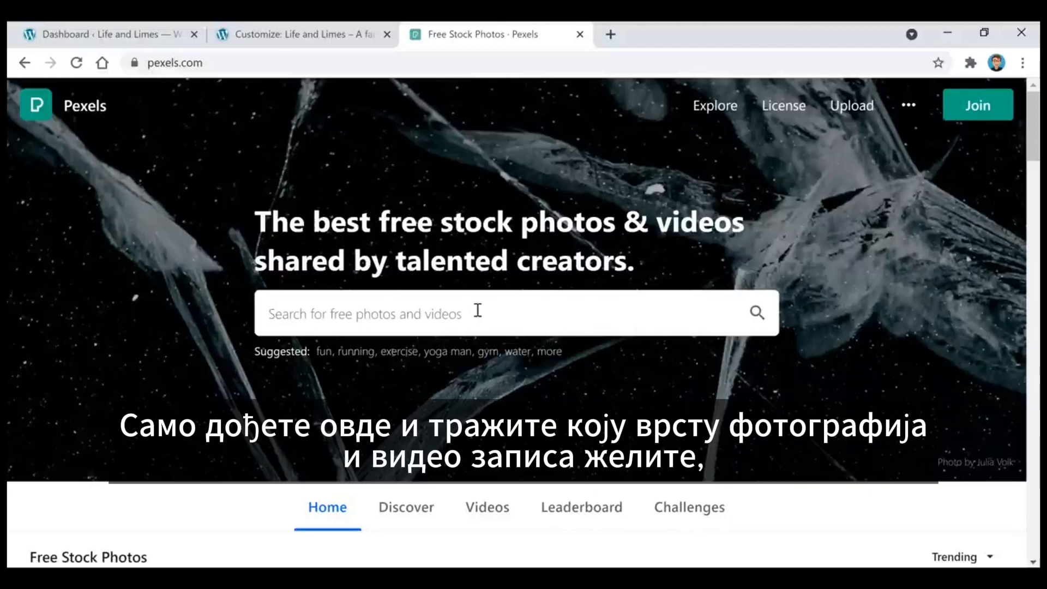
{"action": "key", "text": "Return"}
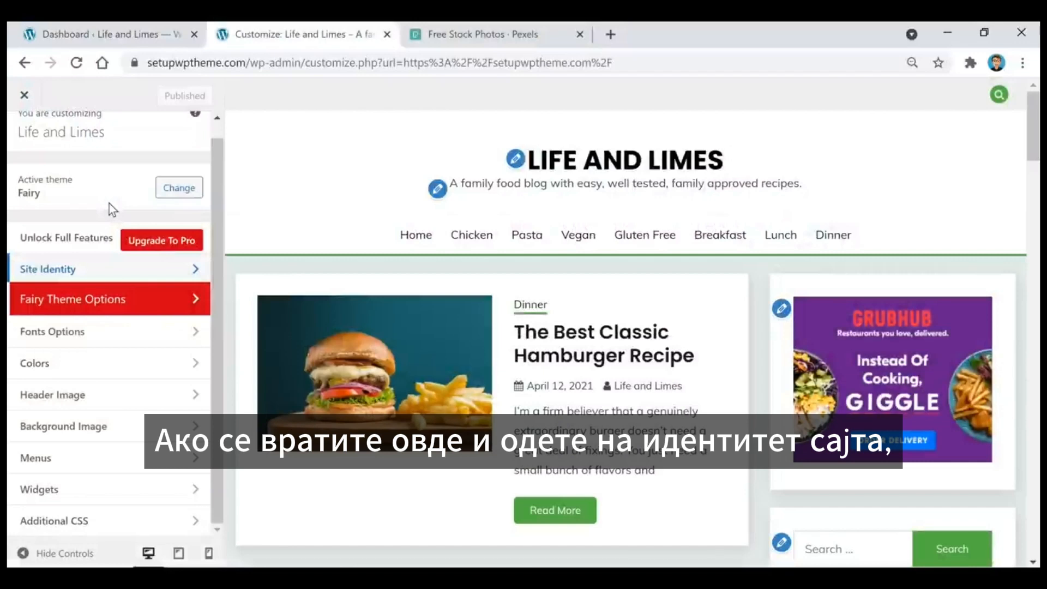
- Turn the display of the site title and tagline off and on again in the Site Identity settings
{"action": "left_click", "coordinate": [98, 276]}
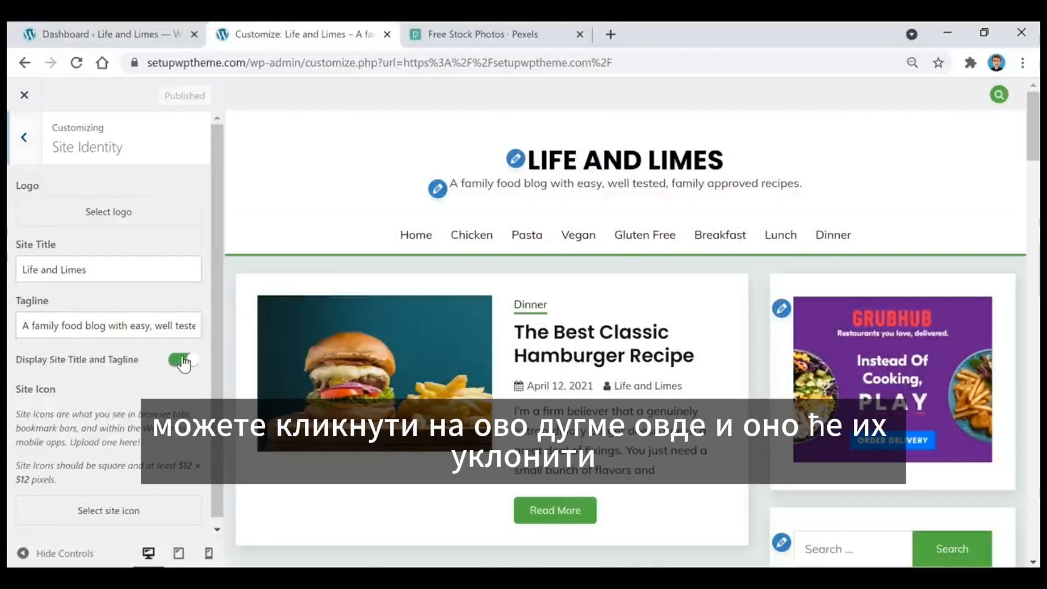
{"action": "left_click", "coordinate": [183, 365]}
{"action": "left_click", "coordinate": [180, 362]}
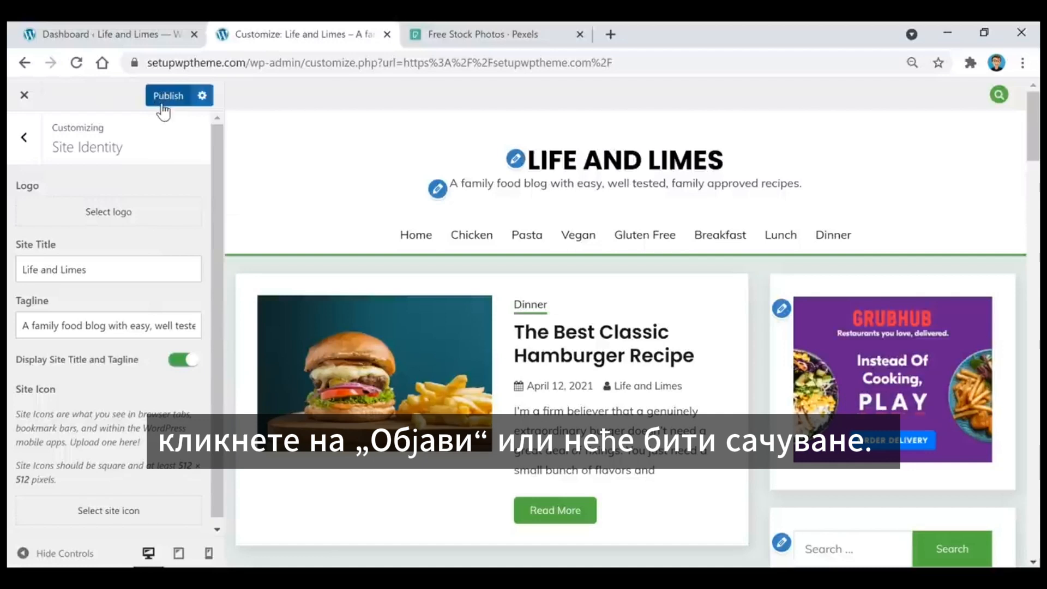
- View the theme's color settings and the Site Primary Color picker without changing the color
{"action": "left_click", "coordinate": [24, 137]}
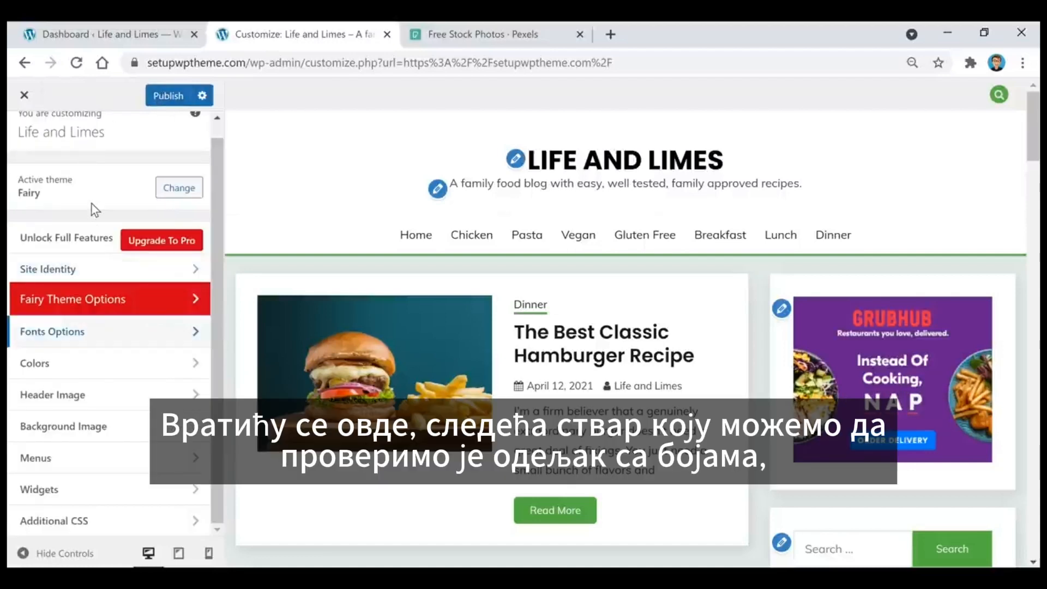
{"action": "left_click", "coordinate": [77, 371]}
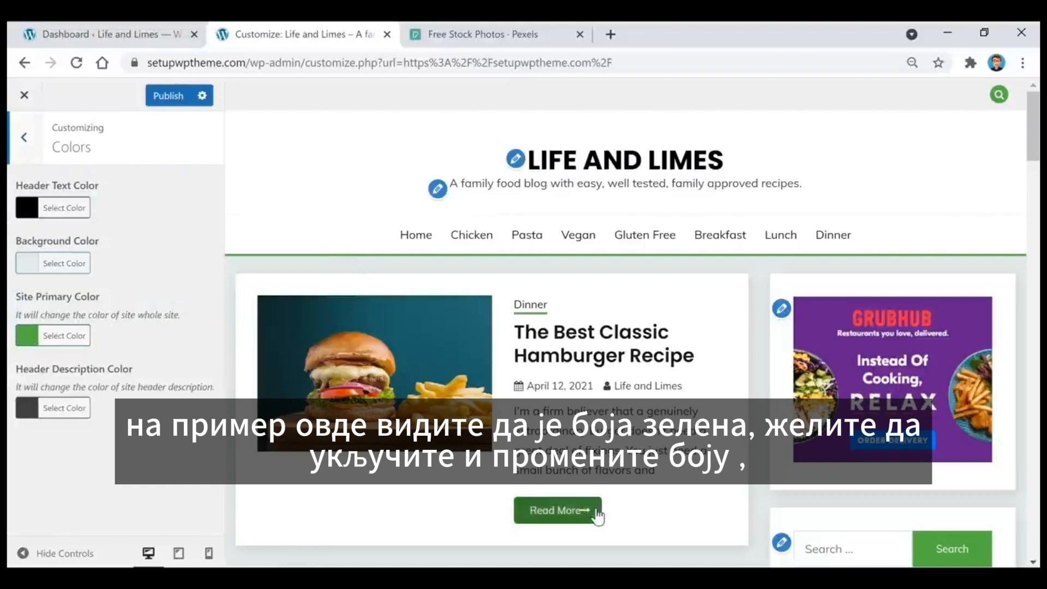
{"action": "left_click", "coordinate": [52, 335]}
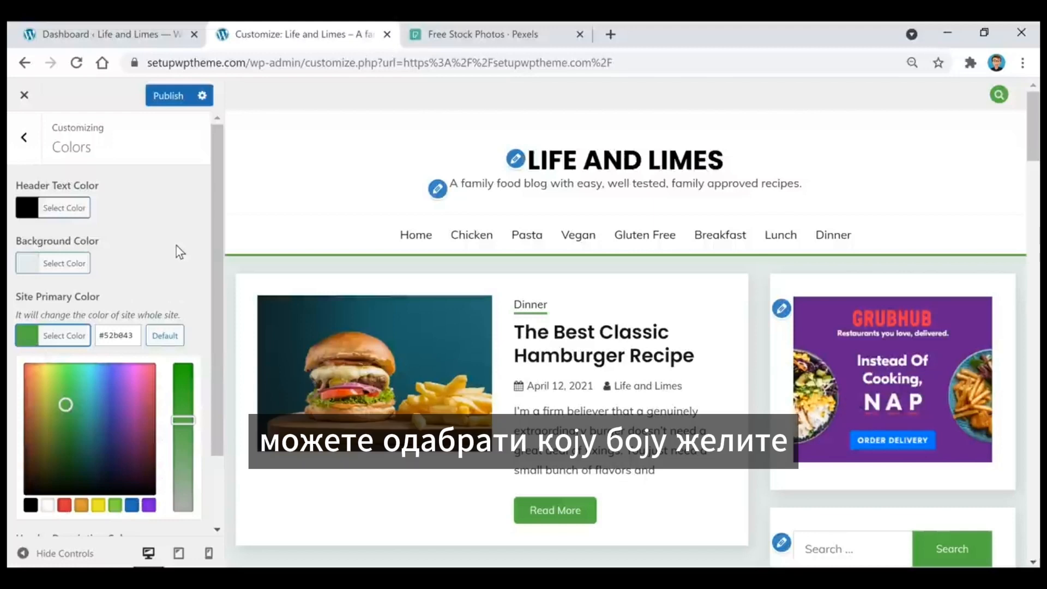
{"action": "left_click", "coordinate": [176, 245]}
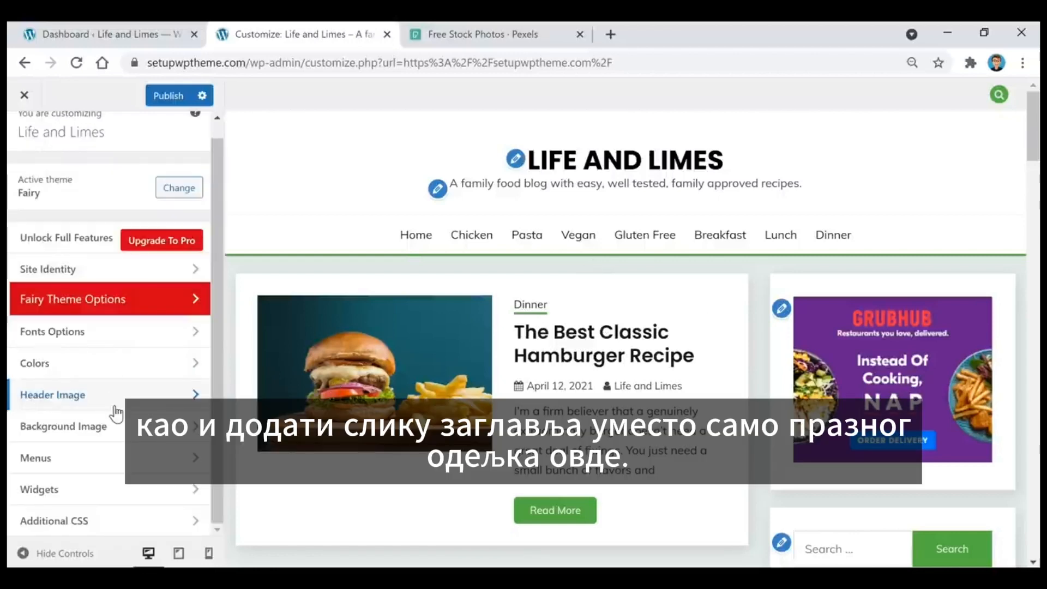
- View the Header Image and Background Image settings in the Customizer
{"action": "left_click", "coordinate": [112, 408]}
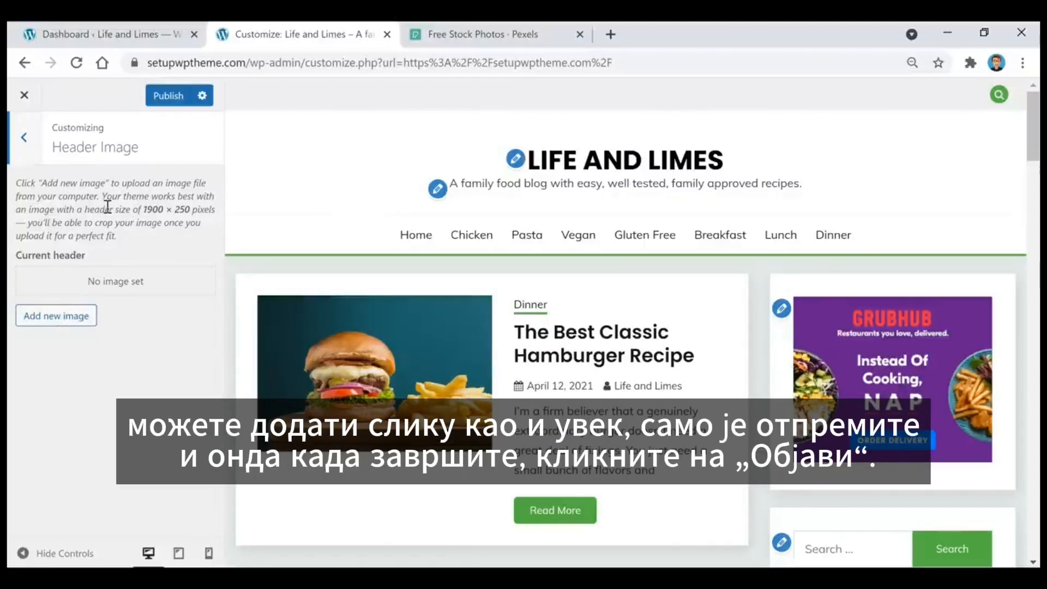
{"action": "left_click", "coordinate": [31, 154]}
{"action": "left_click", "coordinate": [106, 436]}
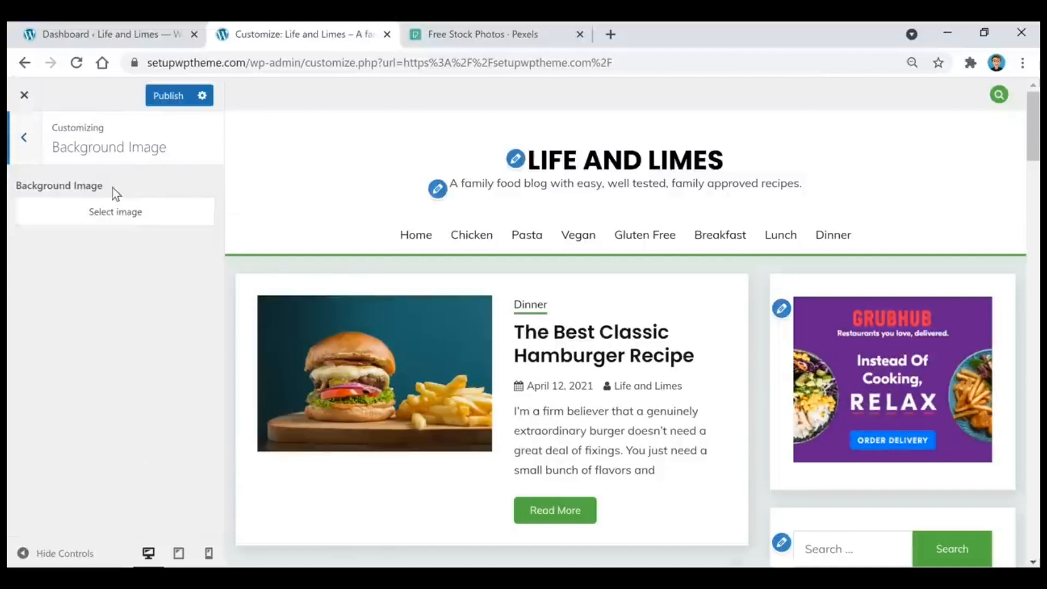
{"action": "left_click", "coordinate": [24, 143]}
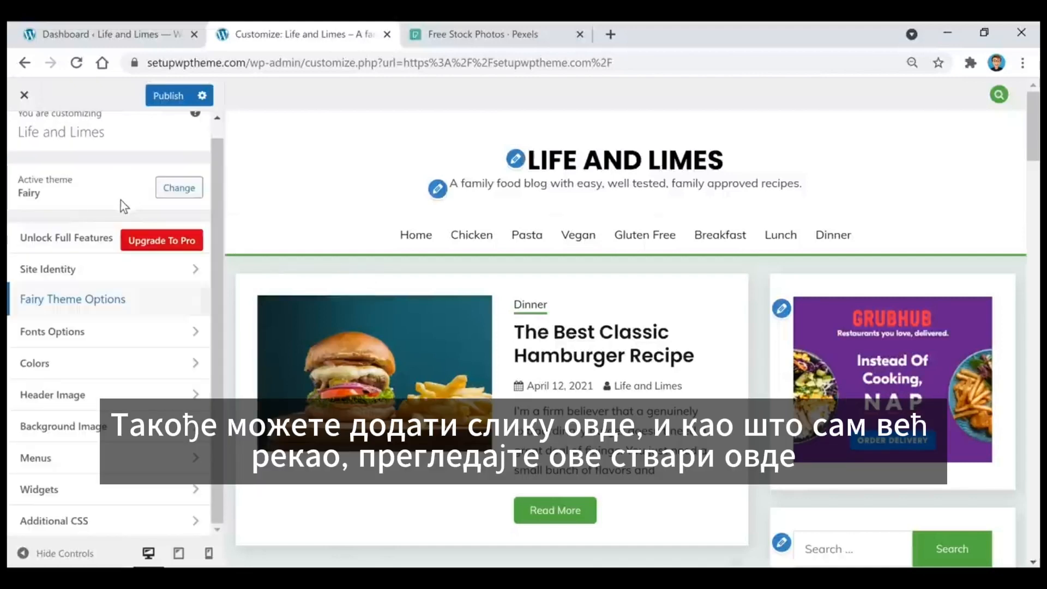
- View the list of Fairy Theme Options and close the Customizer, discarding the unpublished changes
{"action": "left_click", "coordinate": [107, 304]}
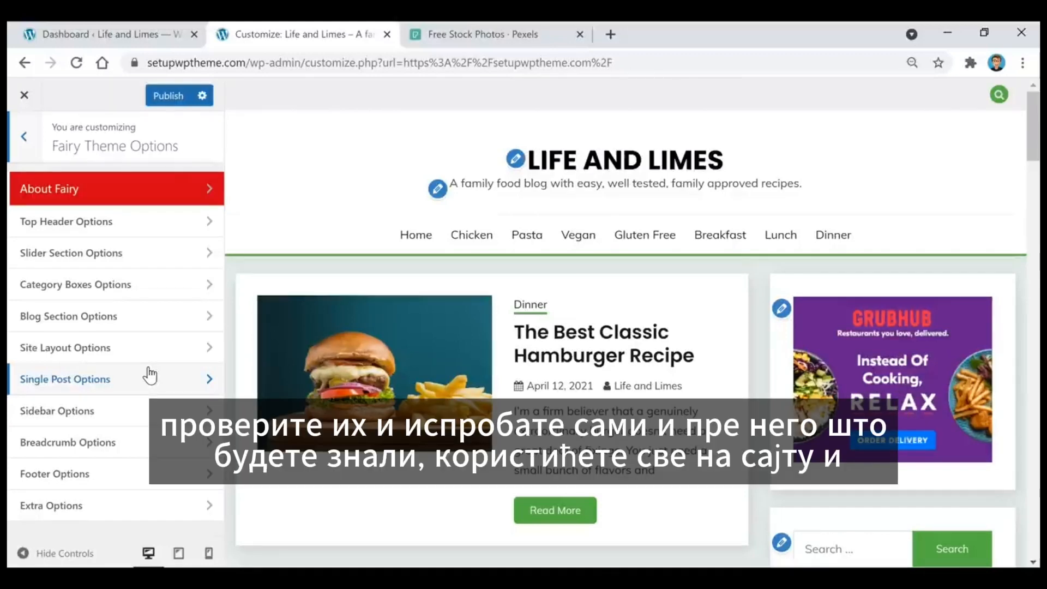
{"action": "left_click", "coordinate": [24, 136]}
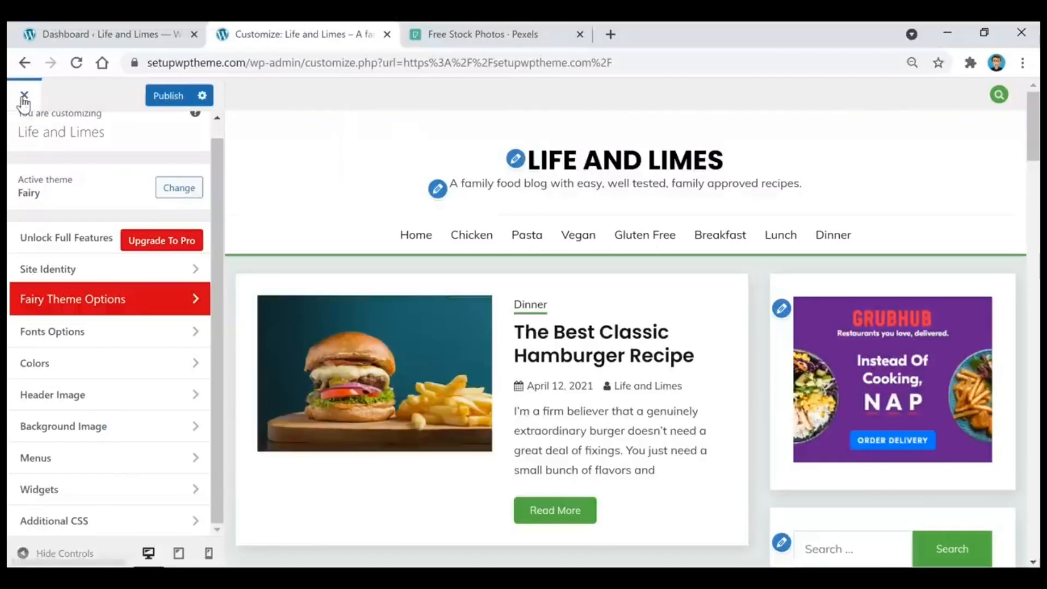
{"action": "left_click", "coordinate": [24, 95]}
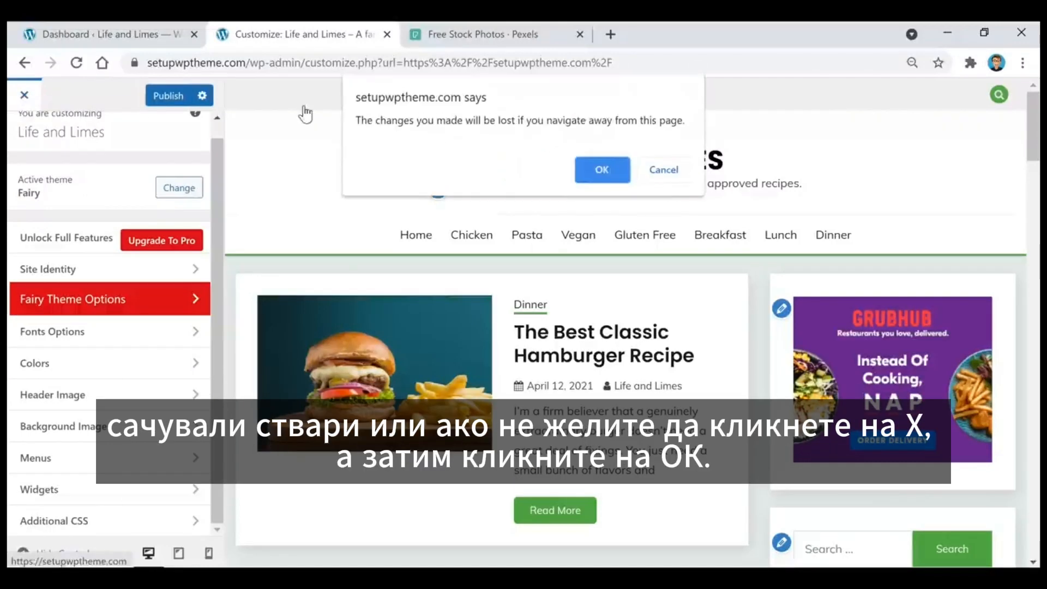
{"action": "left_click", "coordinate": [604, 172]}
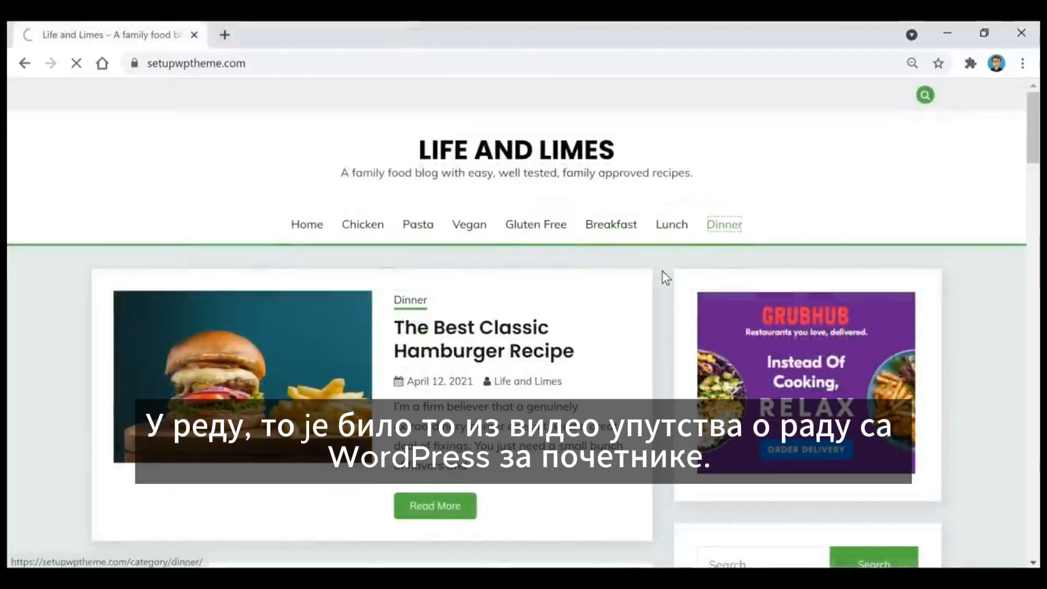
- Look through the recipe posts on the site's Dinner category page
{"action": "scroll", "coordinate": [664, 278], "scroll_direction": "down", "scroll_amount": 1}
{"action": "scroll", "coordinate": [663, 279], "scroll_direction": "down", "scroll_amount": 4}
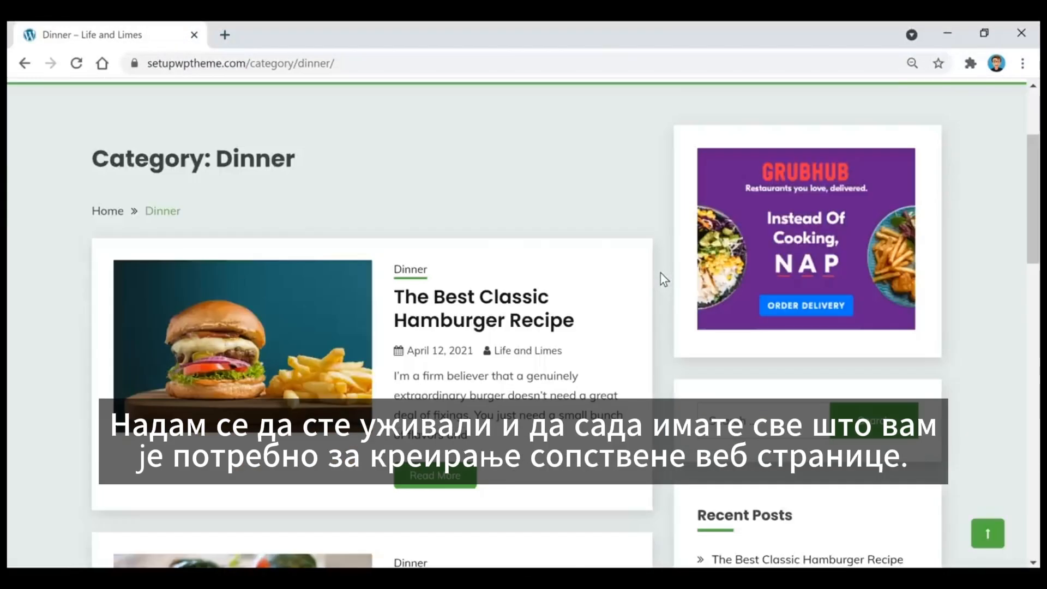
- Open The Best Classic Hamburger Recipe post from the Dinner category page and look through its text, ingredients and embedded ad down to the related posts
{"action": "scroll", "coordinate": [664, 278], "scroll_direction": "down", "scroll_amount": 3}
{"action": "scroll", "coordinate": [664, 278], "scroll_direction": "down", "scroll_amount": 2}
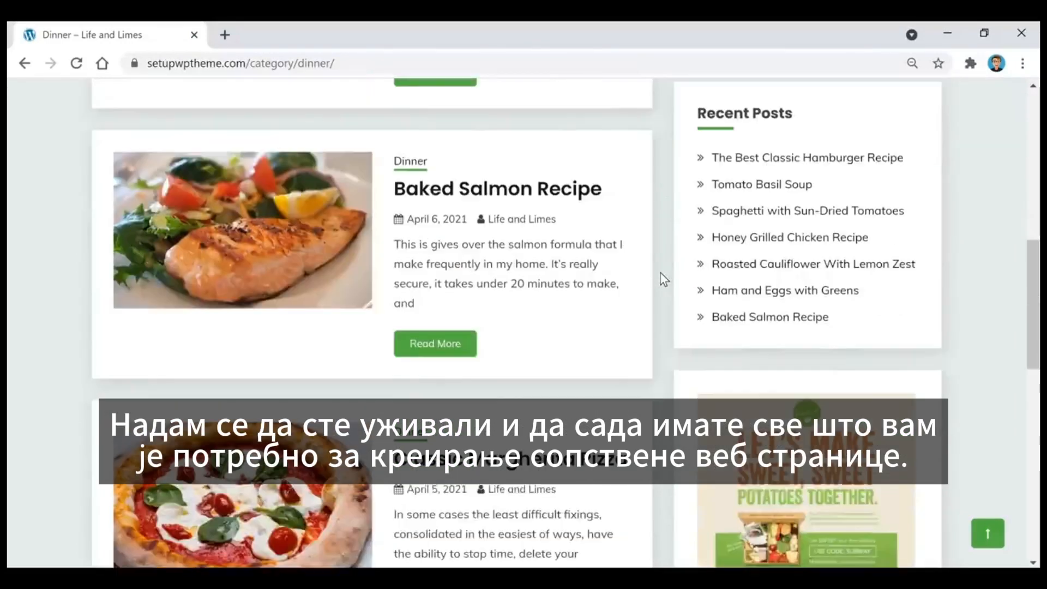
{"action": "scroll", "coordinate": [667, 492], "scroll_direction": "up", "scroll_amount": 8}
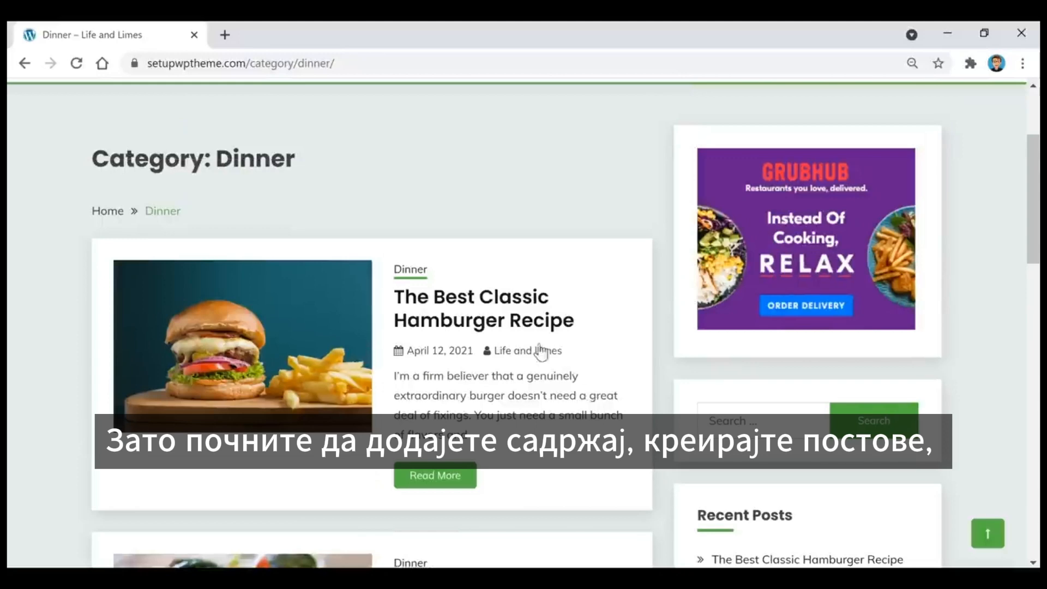
{"action": "left_click", "coordinate": [497, 316]}
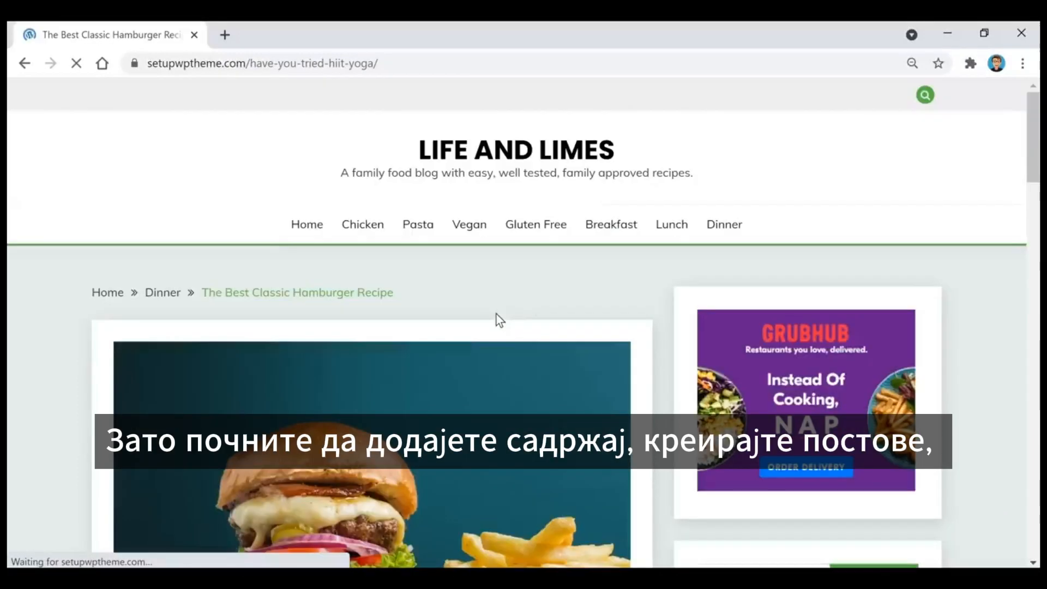
{"action": "scroll", "coordinate": [635, 304], "scroll_direction": "down", "scroll_amount": 3}
{"action": "scroll", "coordinate": [675, 333], "scroll_direction": "down", "scroll_amount": 6}
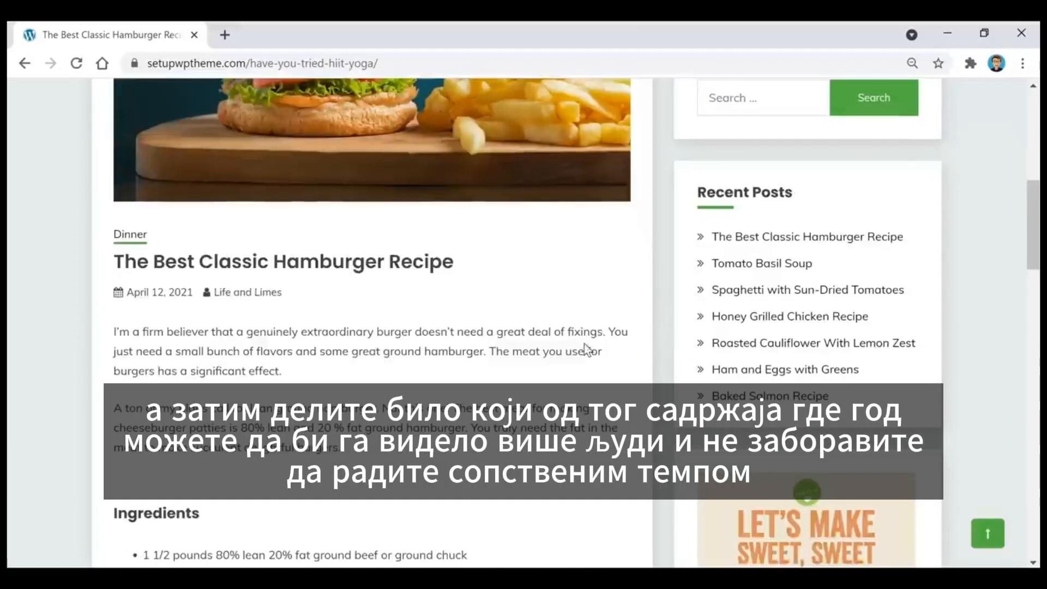
{"action": "scroll", "coordinate": [410, 346], "scroll_direction": "down", "scroll_amount": 3}
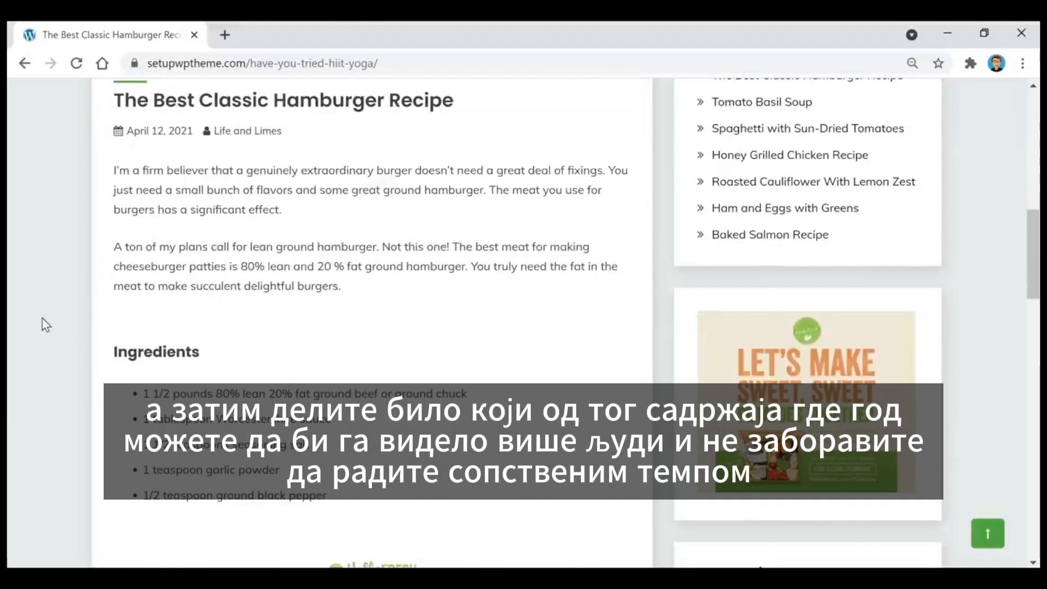
{"action": "scroll", "coordinate": [46, 324], "scroll_direction": "down", "scroll_amount": 2}
{"action": "scroll", "coordinate": [447, 312], "scroll_direction": "down", "scroll_amount": 6}
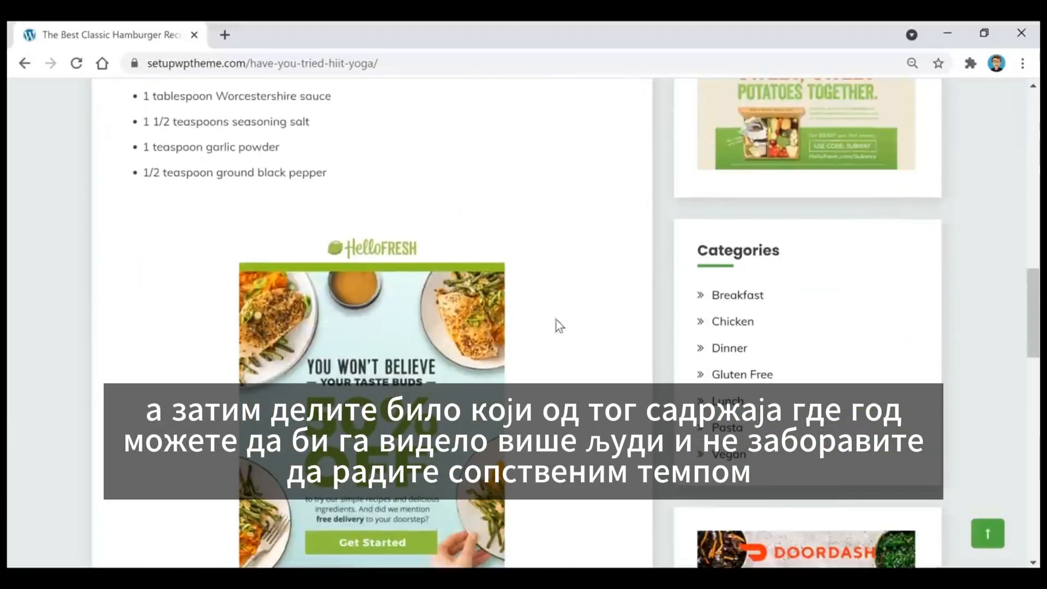
{"action": "scroll", "coordinate": [566, 325], "scroll_direction": "down", "scroll_amount": 3}
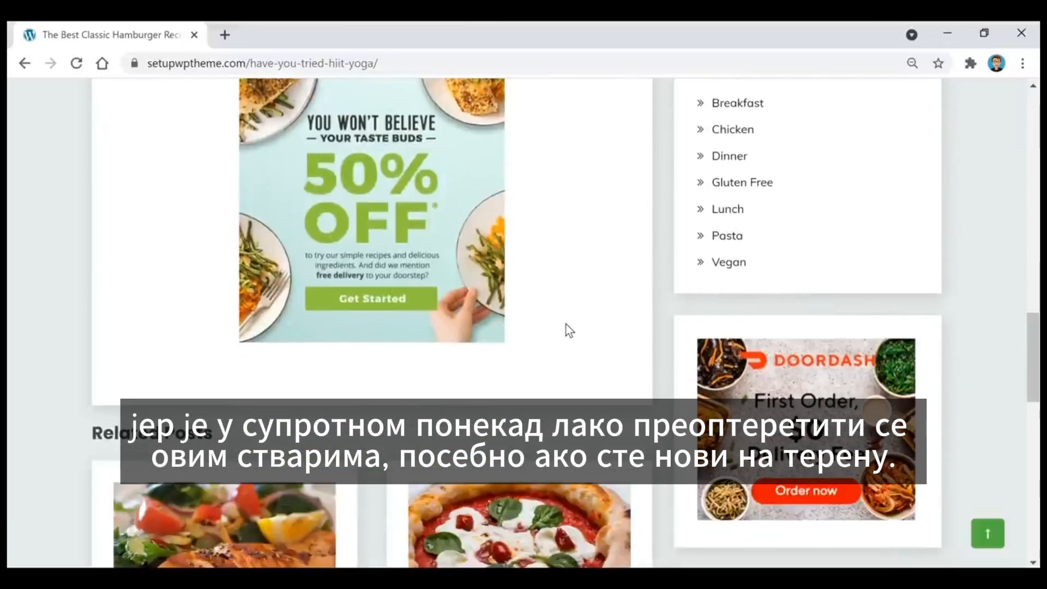